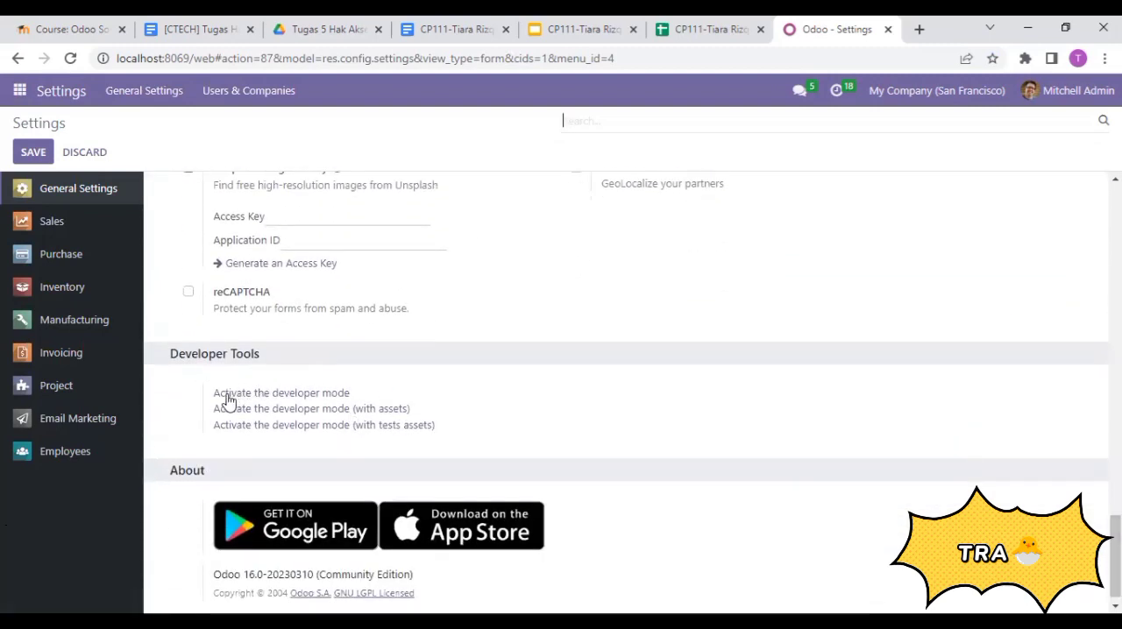
- Activate the developer mode and return to the Settings app
{"action": "left_click", "coordinate": [296, 394]}
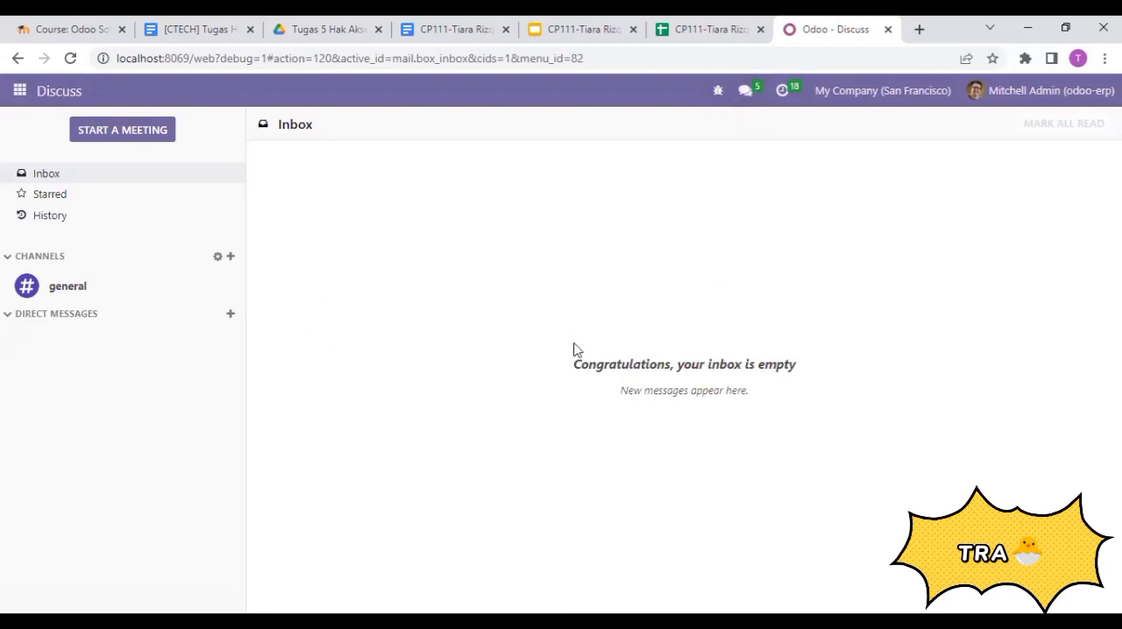
{"action": "left_click", "coordinate": [19, 90]}
{"action": "left_click", "coordinate": [25, 416]}
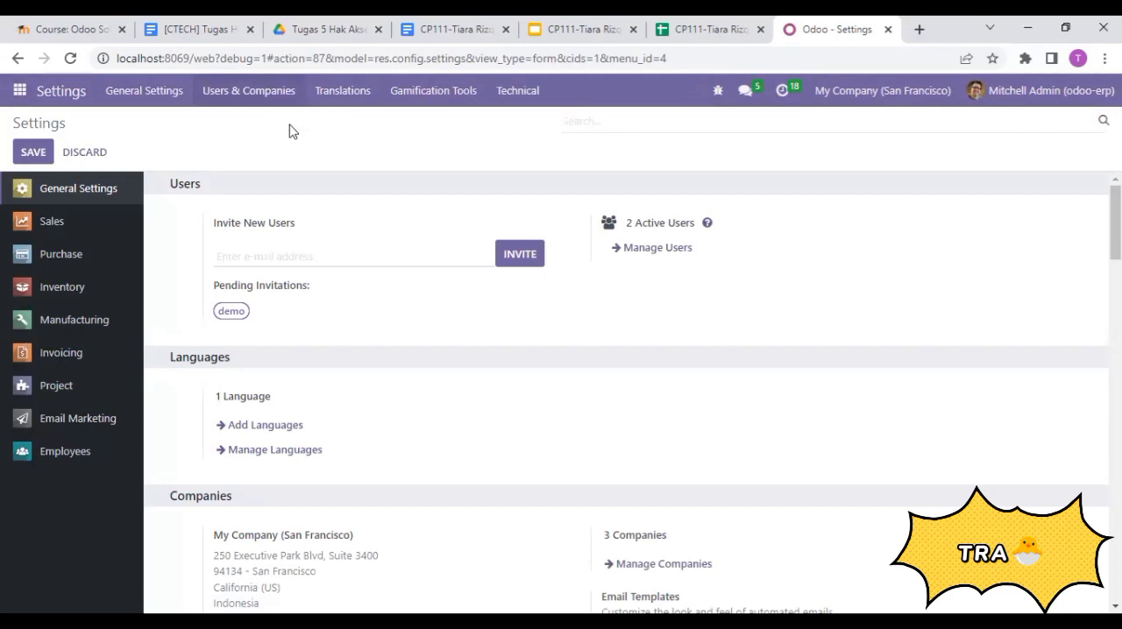
- Open the list of users and start importing records into it
{"action": "left_click", "coordinate": [282, 98]}
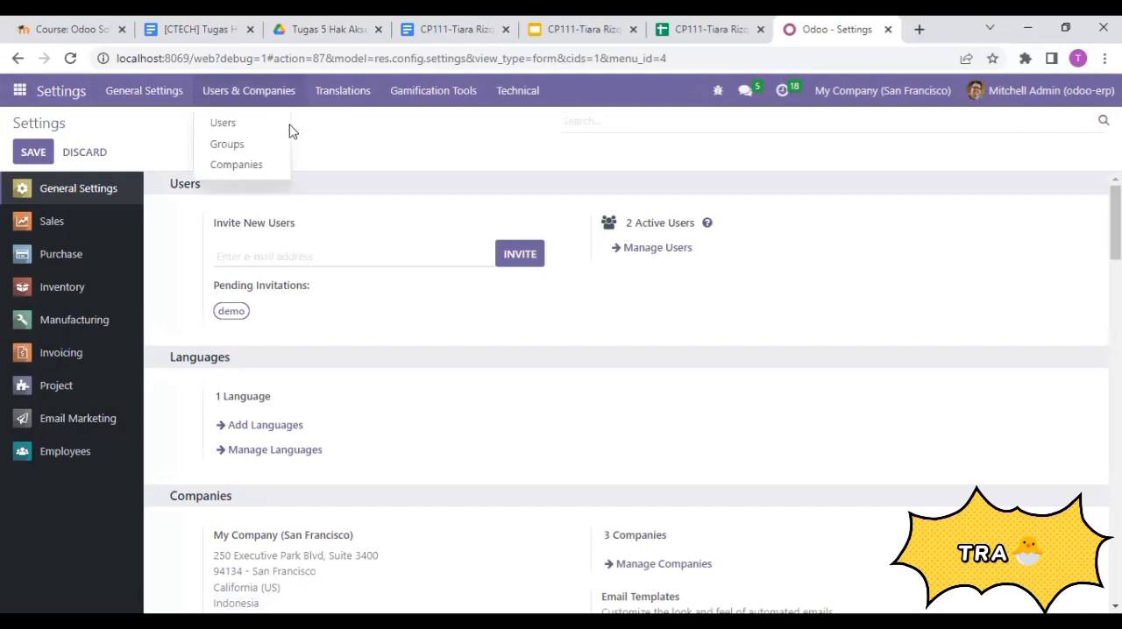
{"action": "left_click", "coordinate": [237, 129]}
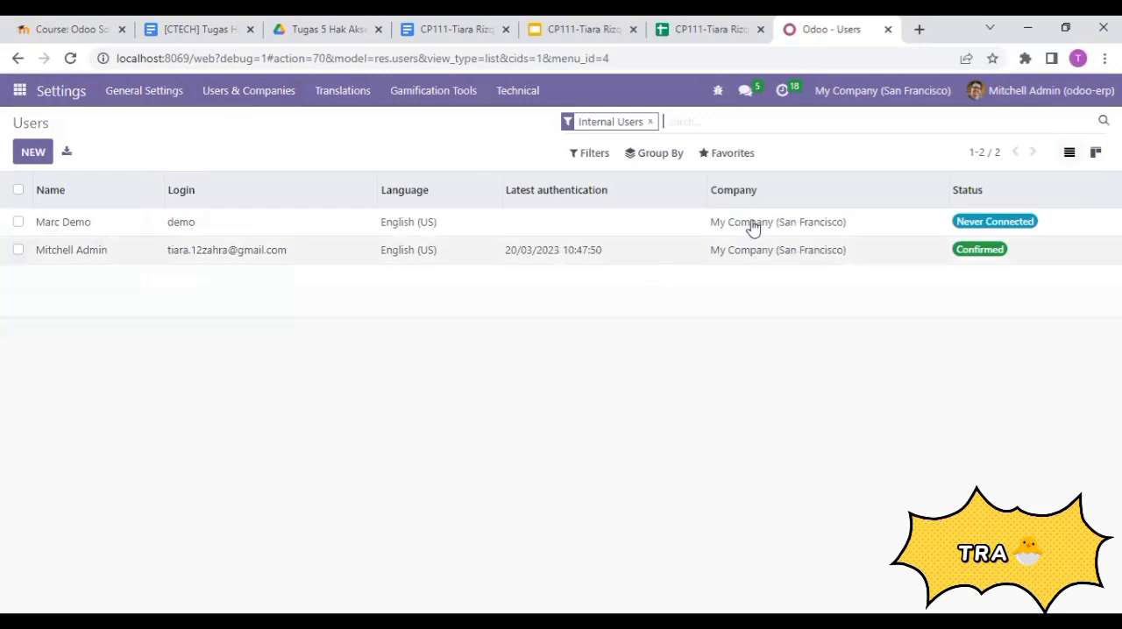
{"action": "left_click", "coordinate": [733, 162]}
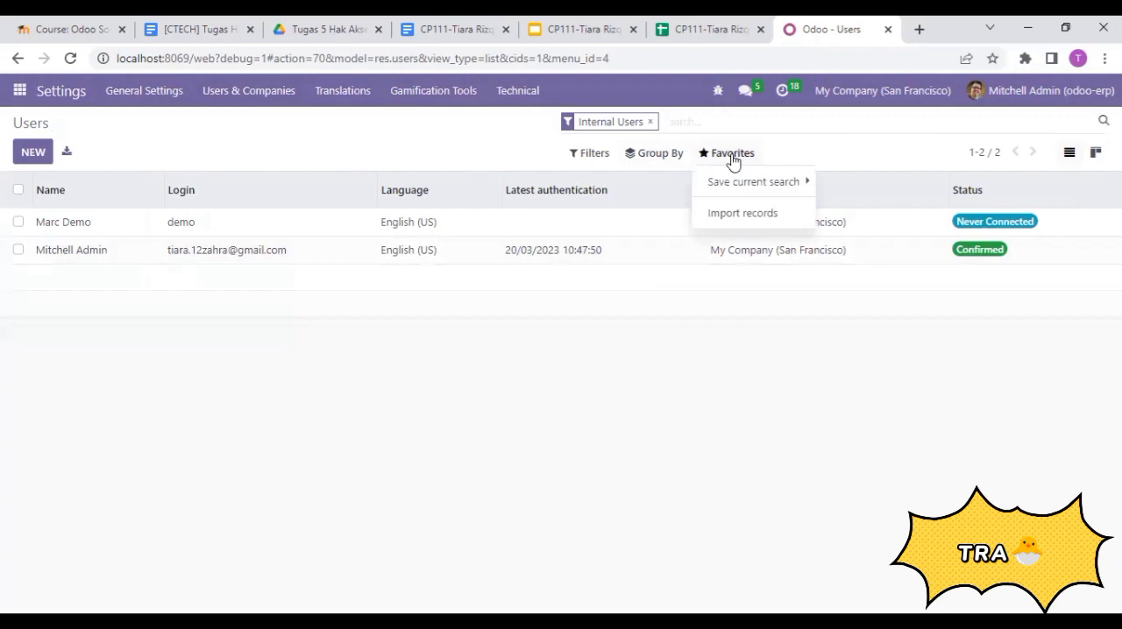
{"action": "left_click", "coordinate": [745, 214]}
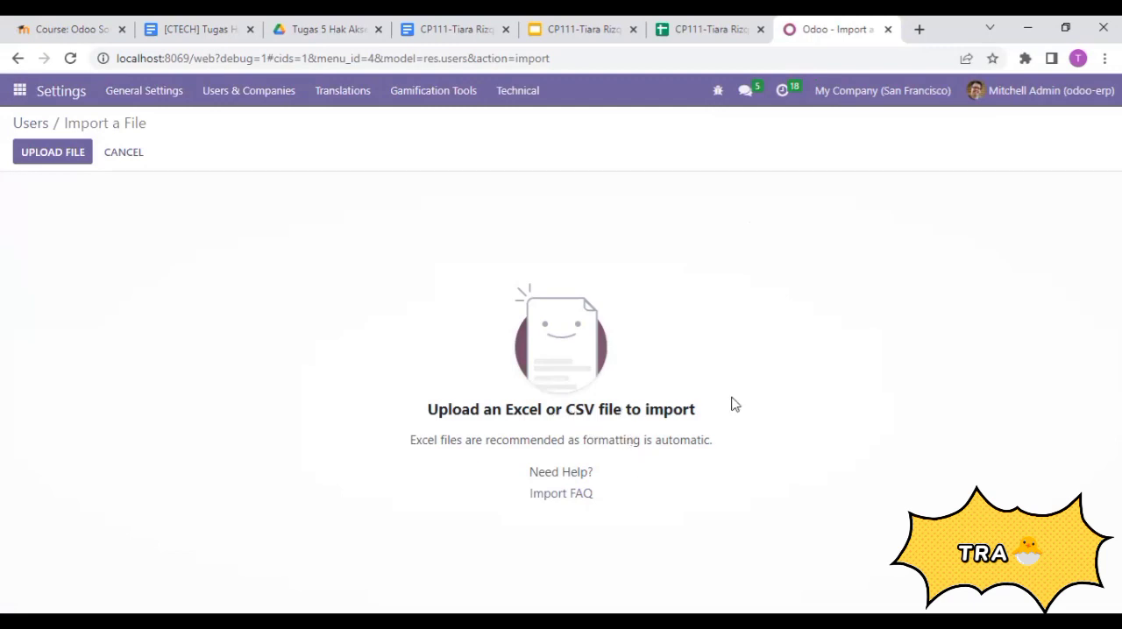
- Switch to the user data spreadsheet in Google Sheets and download it as a Microsoft Excel (.xlsx) file
{"action": "left_click", "coordinate": [711, 29]}
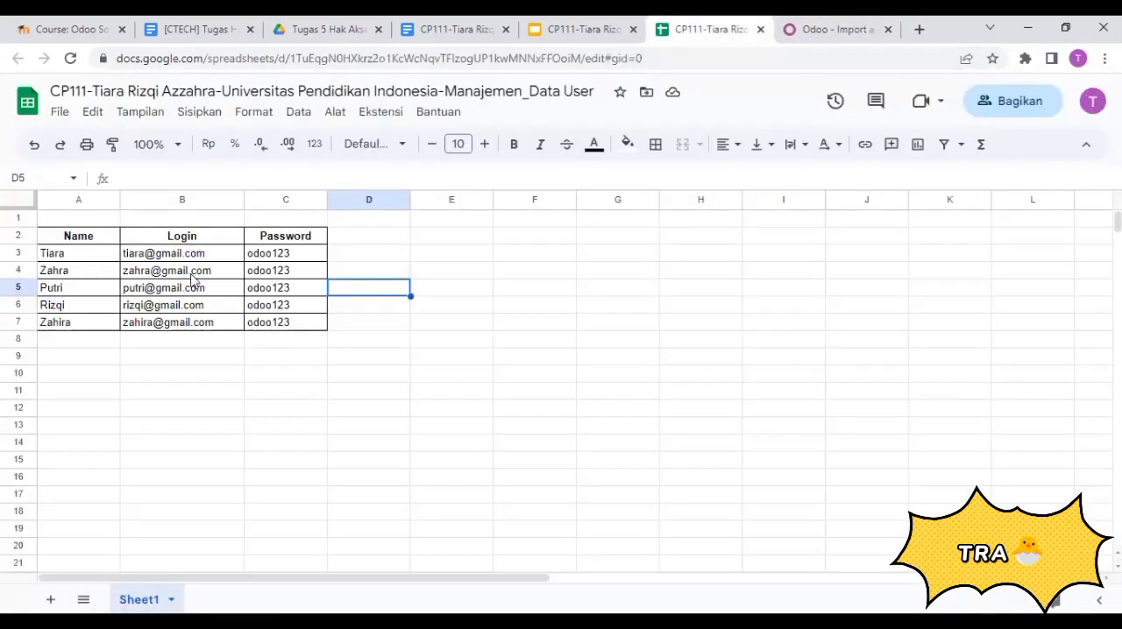
{"action": "left_click", "coordinate": [96, 361]}
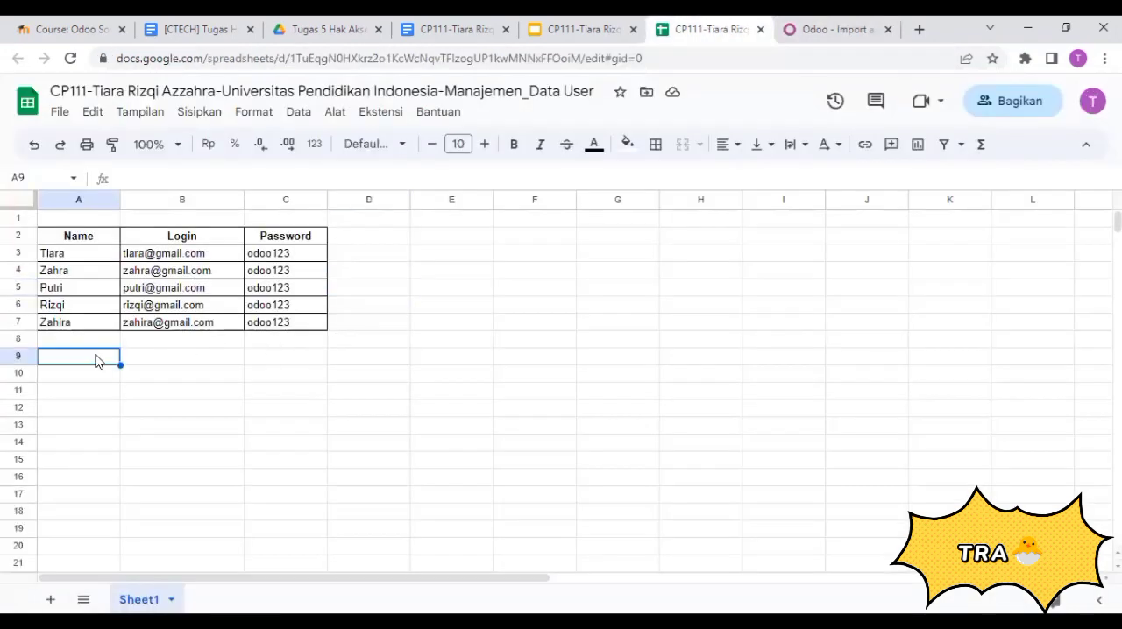
{"action": "left_click", "coordinate": [58, 116]}
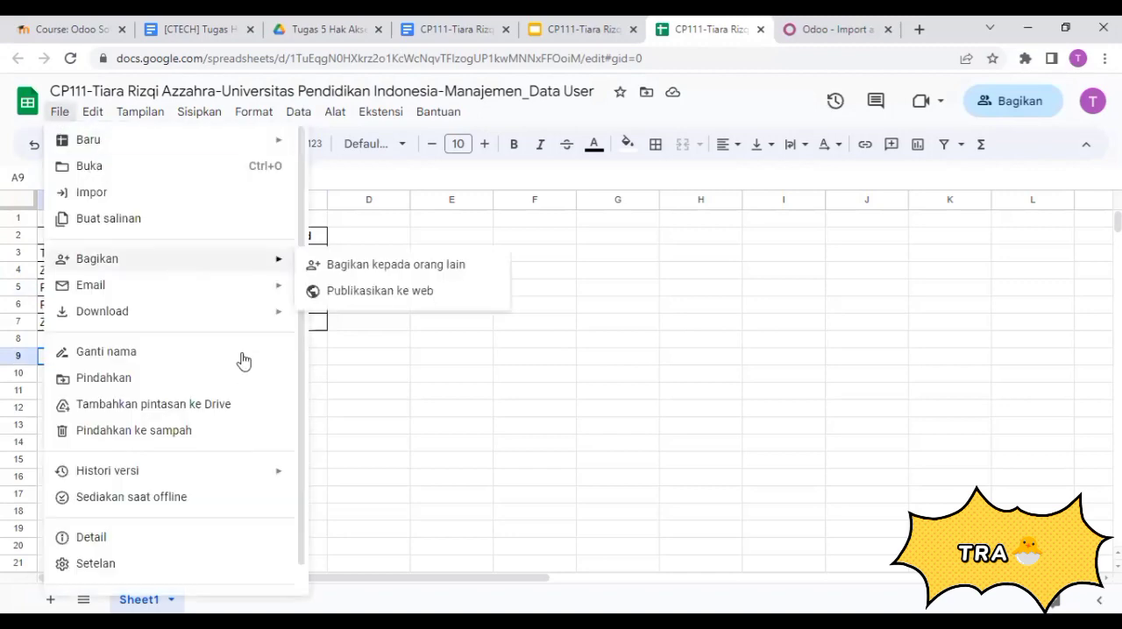
{"action": "mouse_move", "coordinate": [275, 313]}
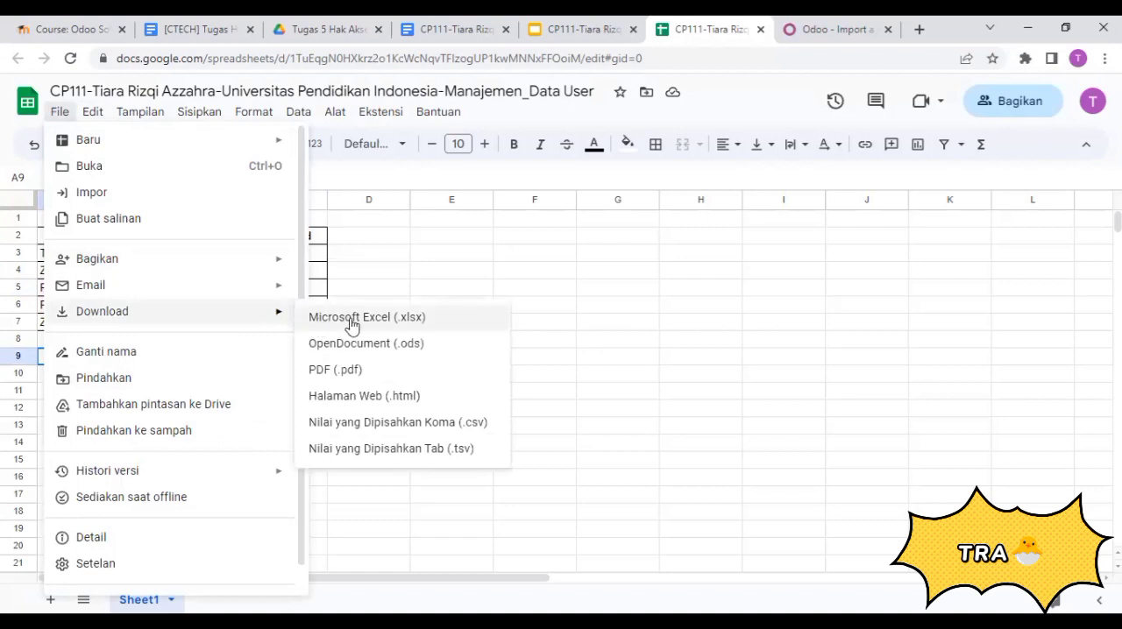
{"action": "left_click", "coordinate": [427, 327]}
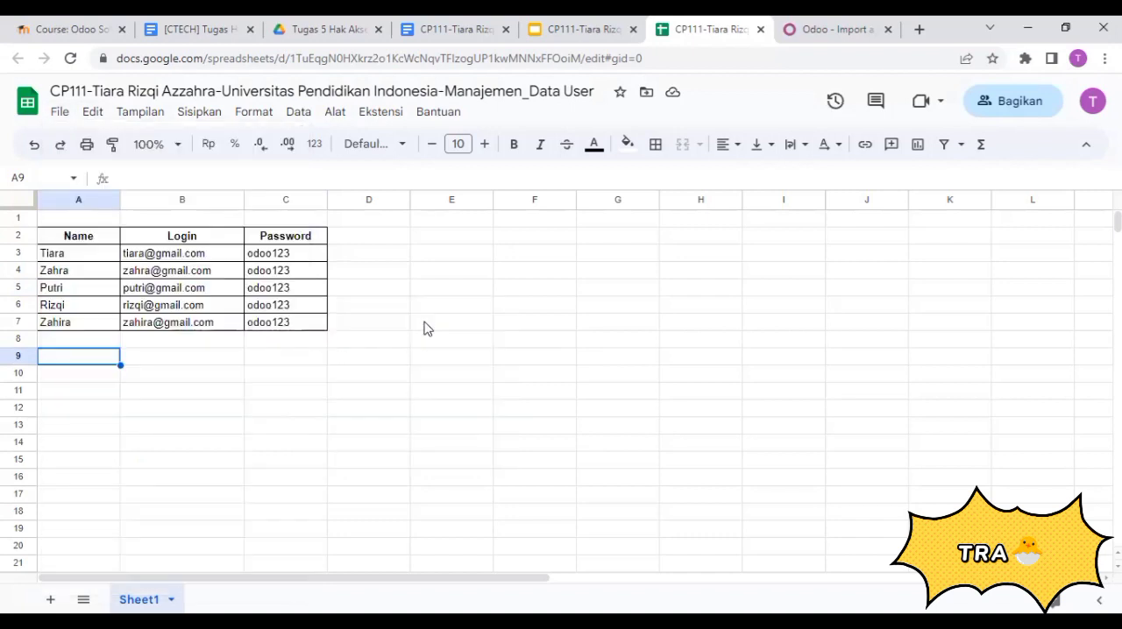
- Switch back to Odoo and load the downloaded .xlsx user file from the Downloads folder for import
{"action": "left_click", "coordinate": [849, 26]}
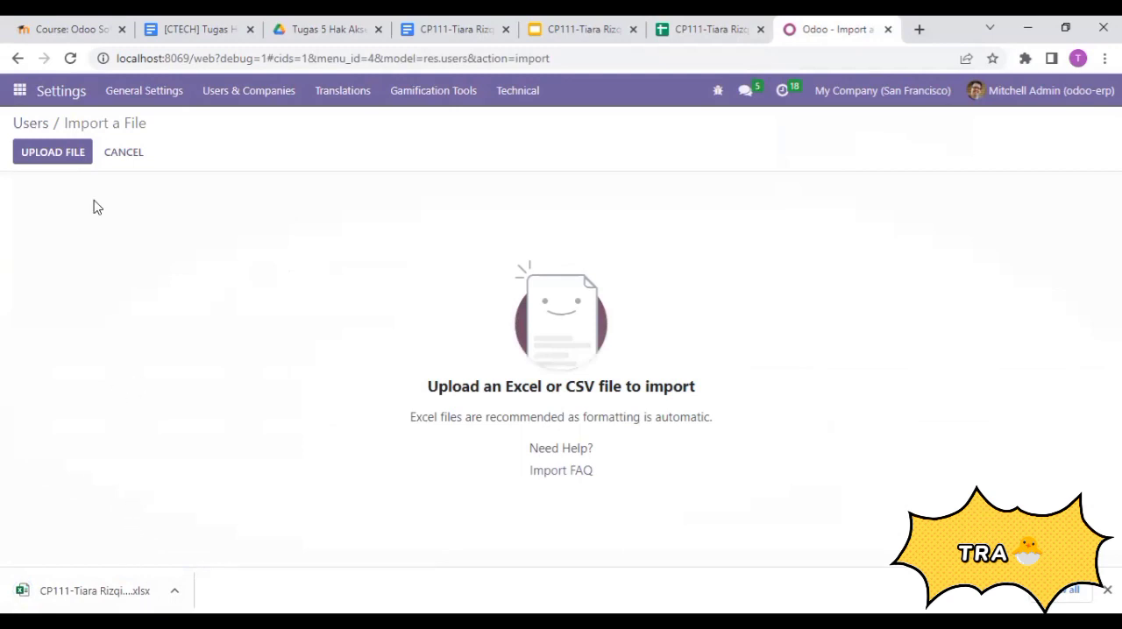
{"action": "left_click", "coordinate": [68, 160]}
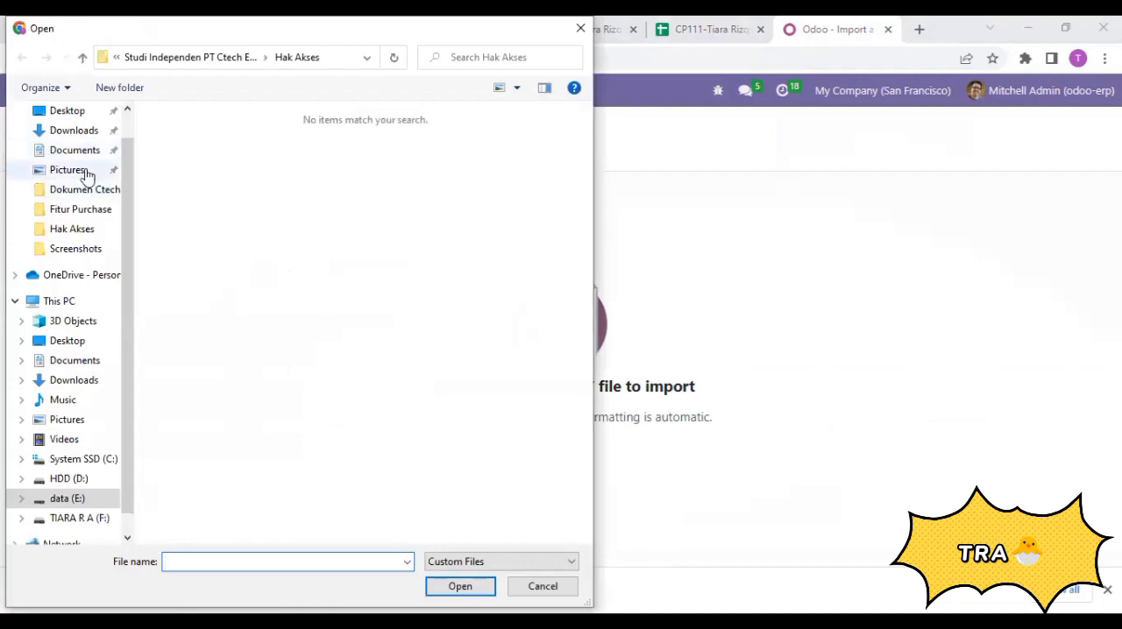
{"action": "left_click", "coordinate": [88, 136]}
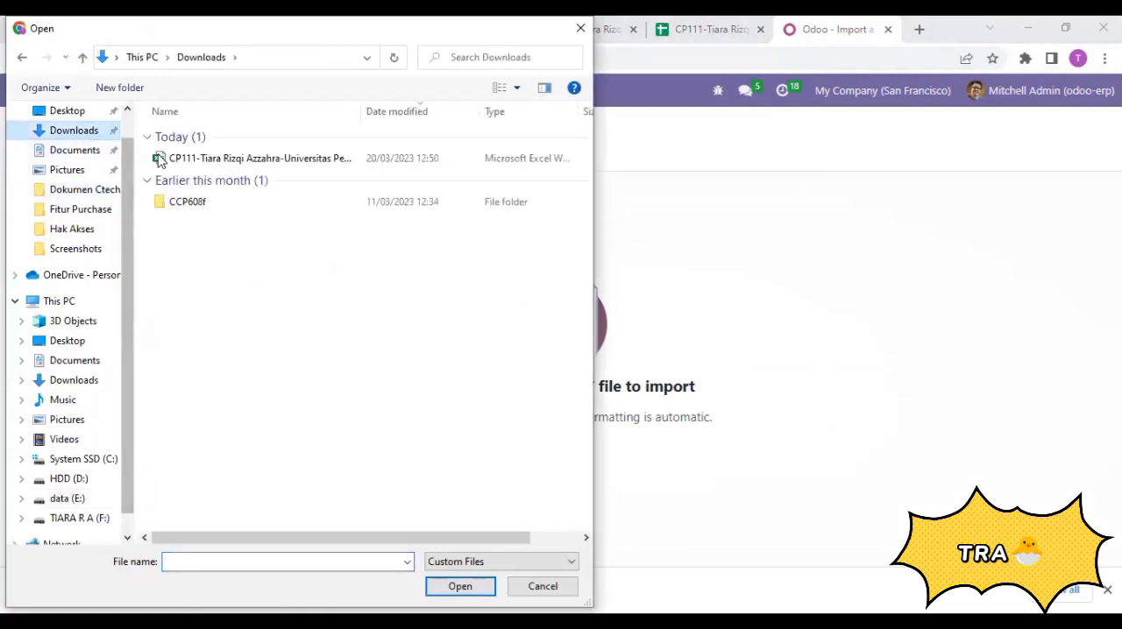
{"action": "left_click", "coordinate": [188, 166]}
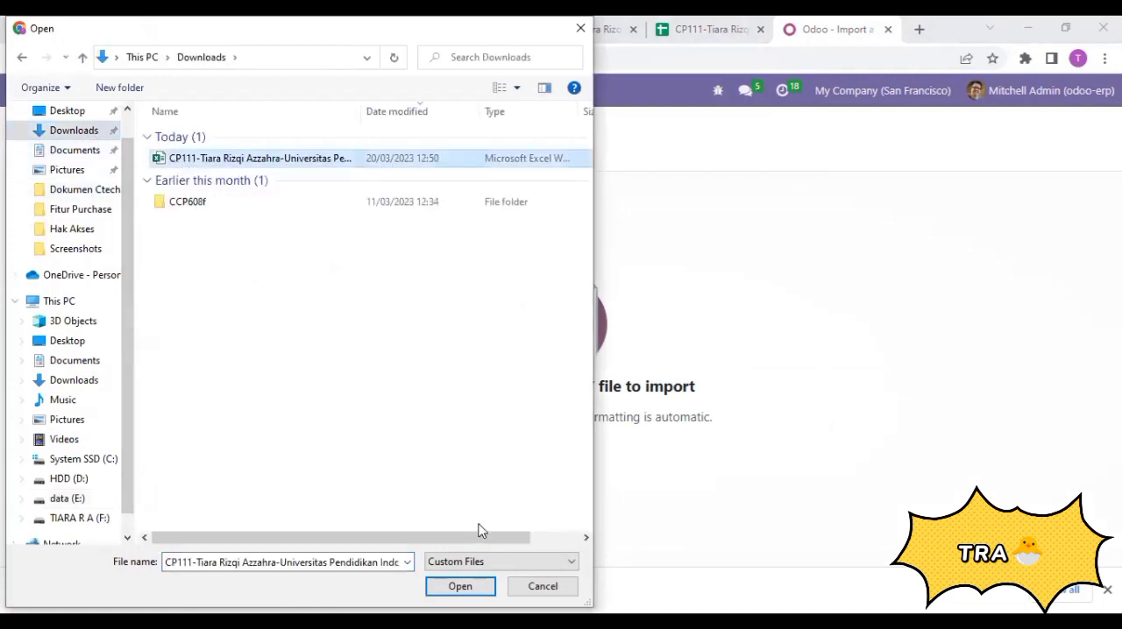
{"action": "left_click", "coordinate": [460, 587]}
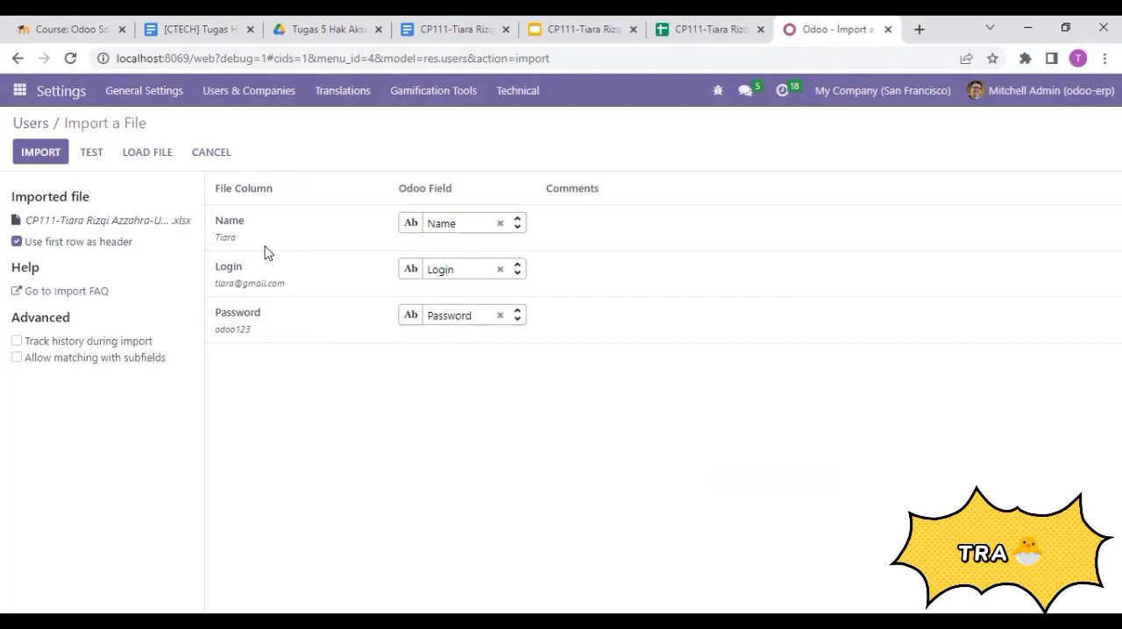
- Test the file with its Name, Login and Password columns and import the users
{"action": "mouse_move", "coordinate": [233, 243]}
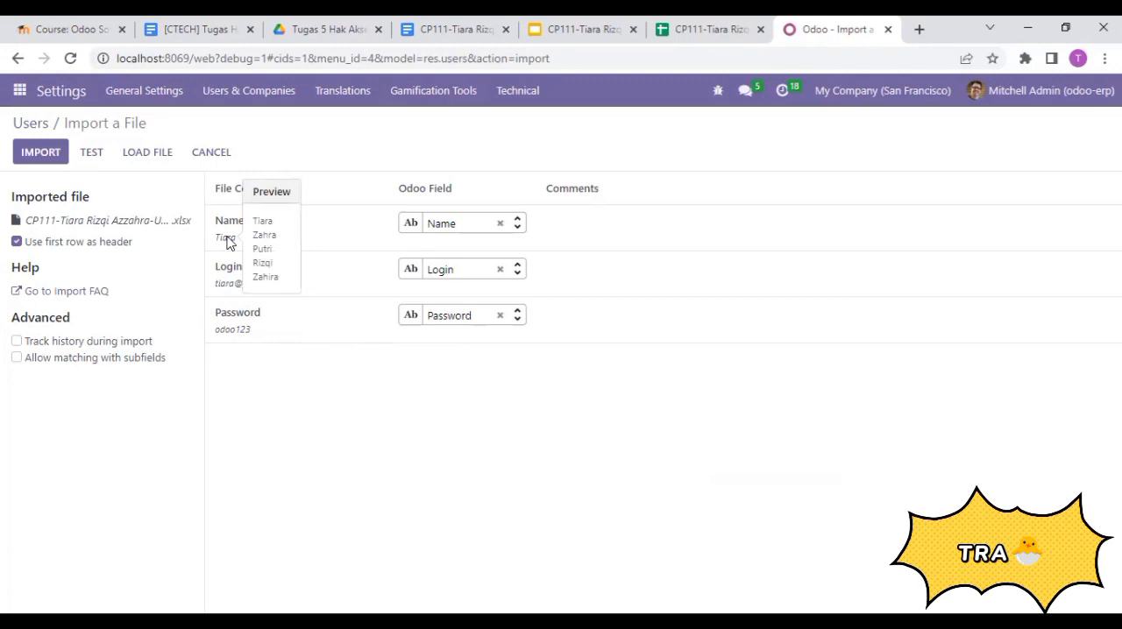
{"action": "left_click", "coordinate": [708, 26]}
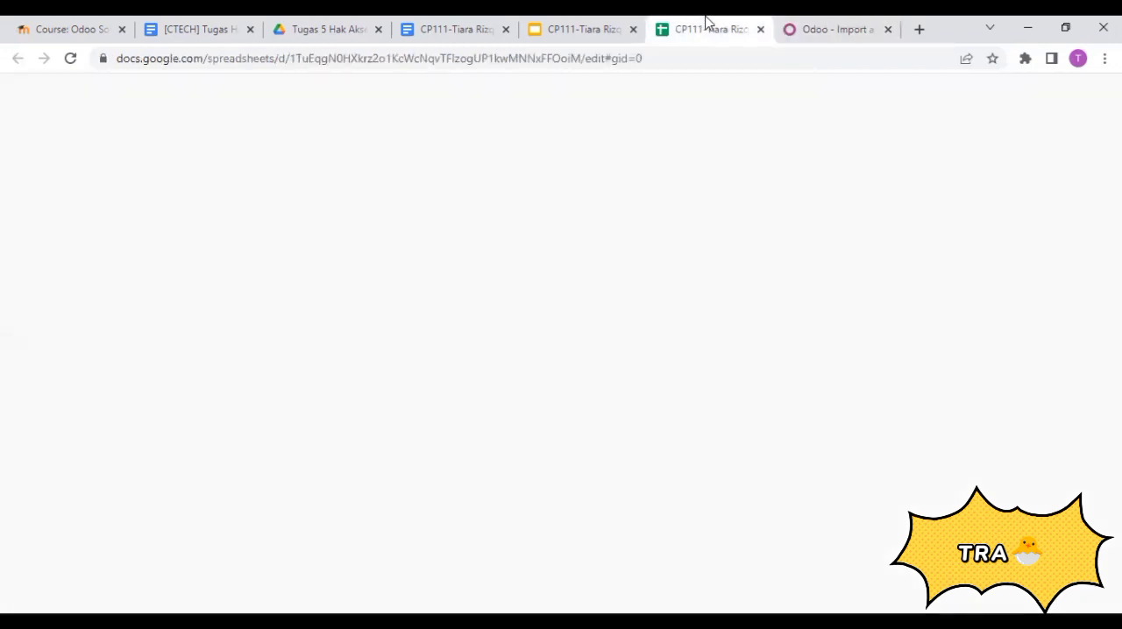
{"action": "left_click", "coordinate": [798, 22]}
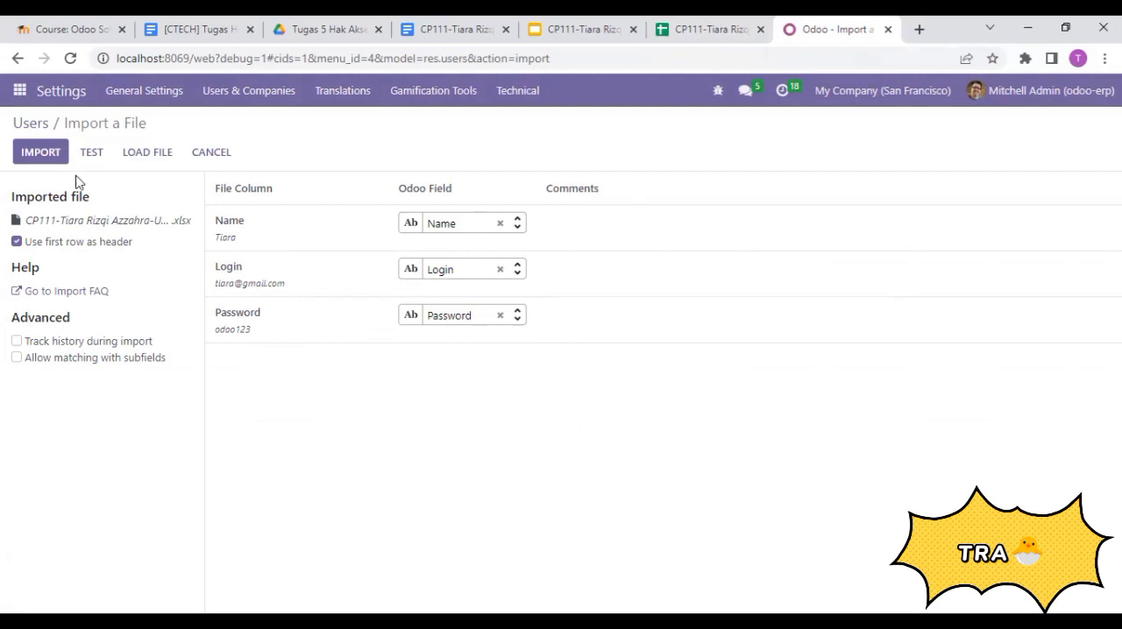
{"action": "left_click", "coordinate": [91, 154]}
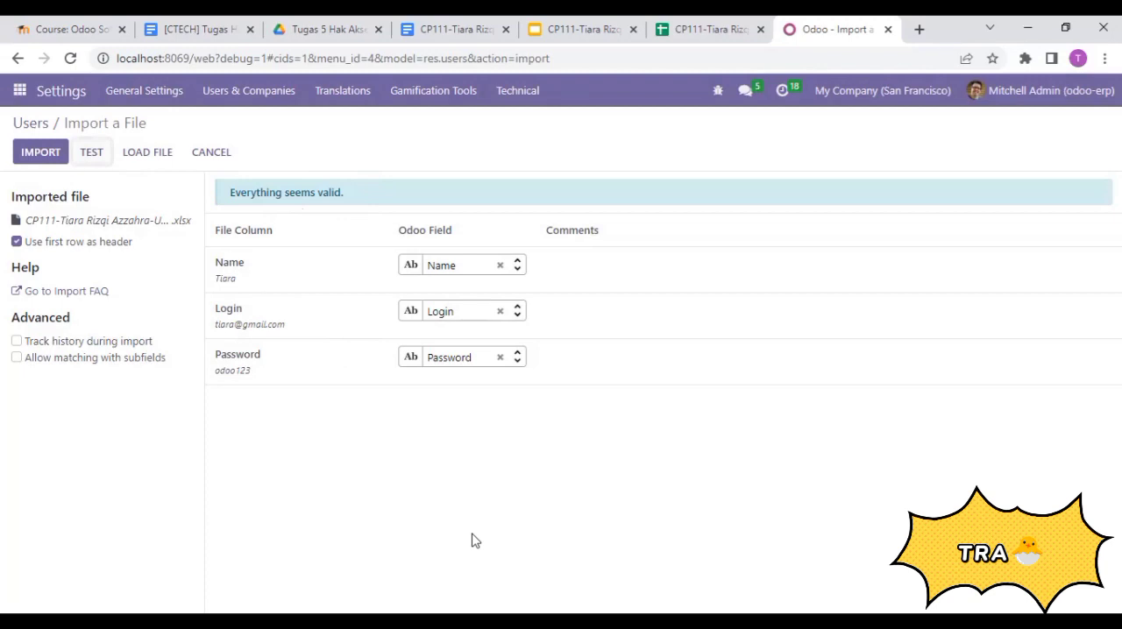
{"action": "left_click", "coordinate": [39, 152]}
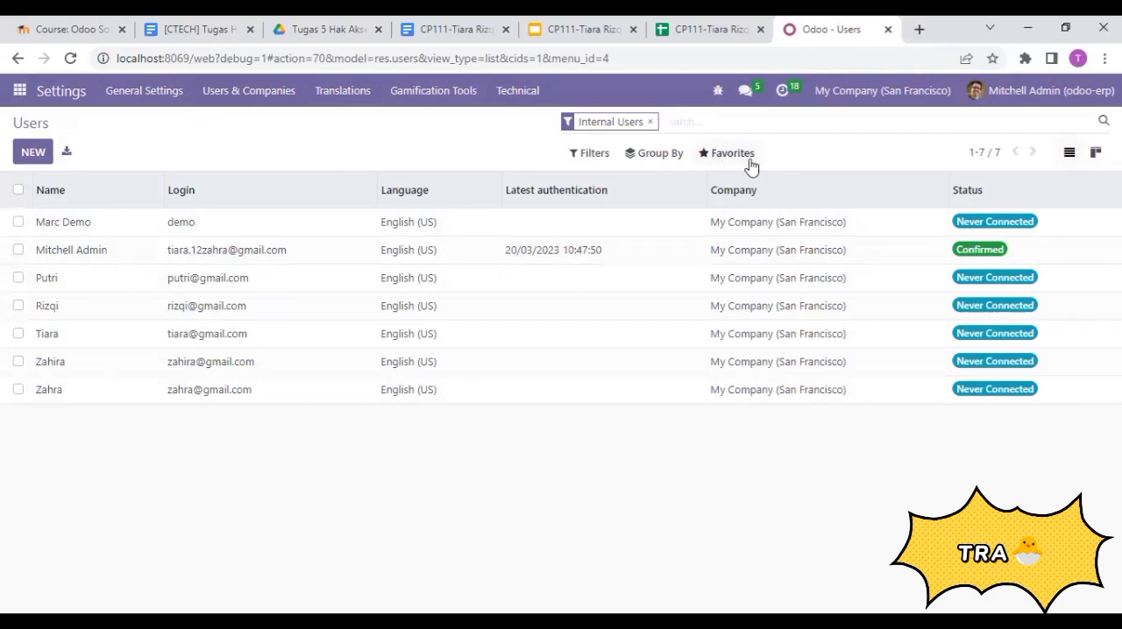
- Compare the imported users with the Google Sheets data and review the SKENARIO slide in Google Slides for their roles
{"action": "left_click", "coordinate": [677, 24]}
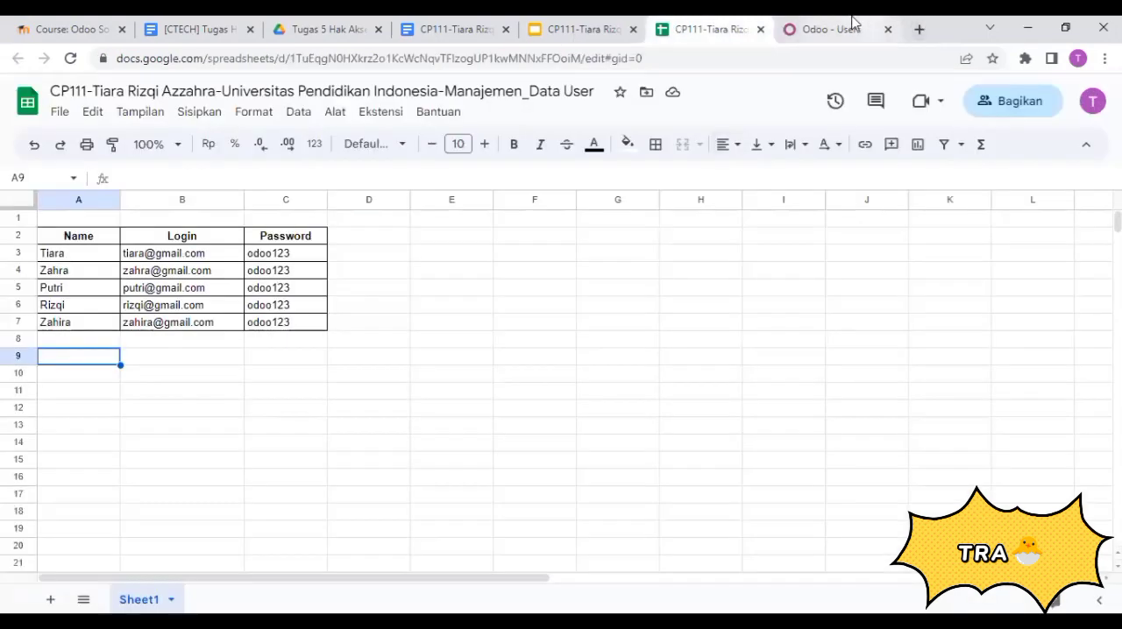
{"action": "left_click", "coordinate": [824, 28]}
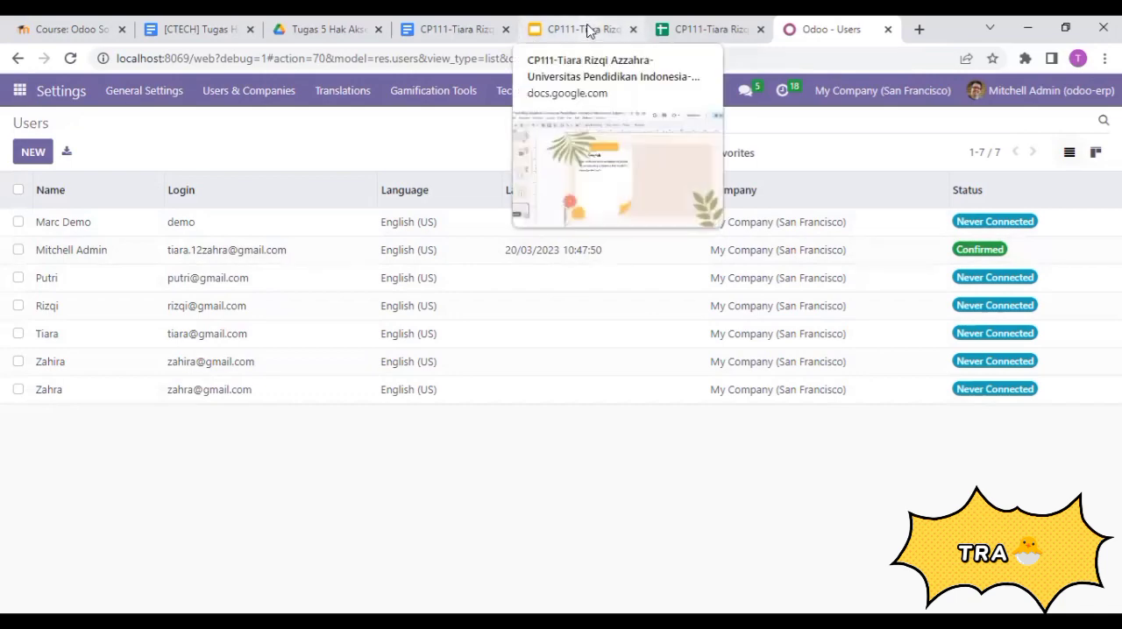
{"action": "left_click_drag", "start_coordinate": [583, 30], "coordinate": [710, 29]}
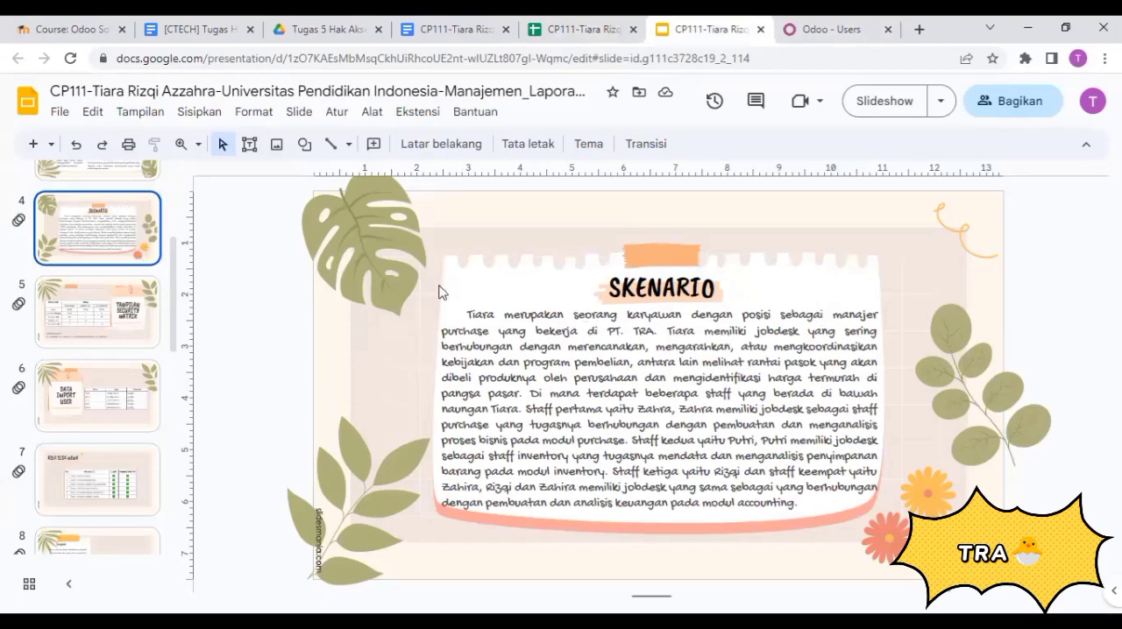
{"action": "left_click", "coordinate": [841, 26]}
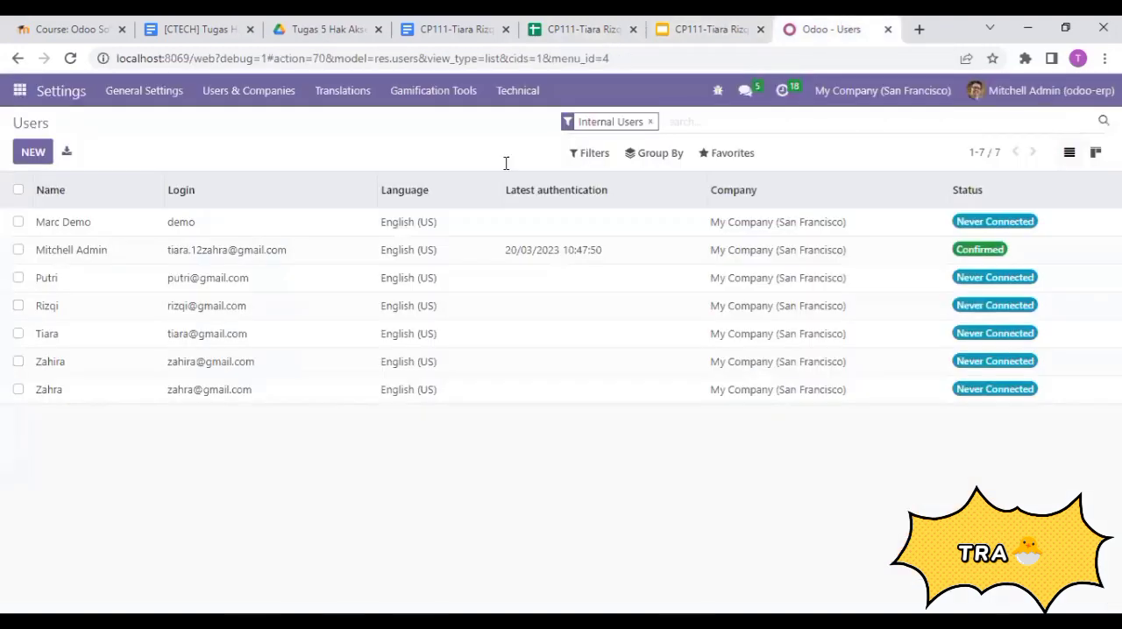
- Open the purchase manager's user record in Odoo and clear its Sales, Invoicing, Manufacturing and Employees access rights
{"action": "left_click", "coordinate": [140, 334]}
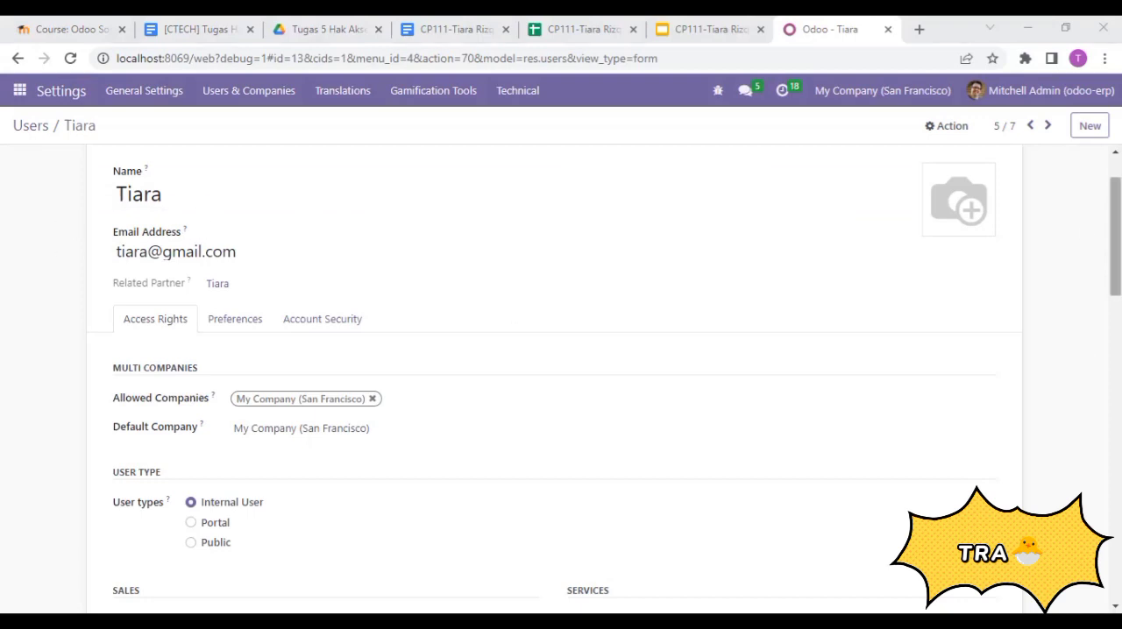
{"action": "scroll", "coordinate": [1114, 232], "scroll_direction": "down", "scroll_amount": 5}
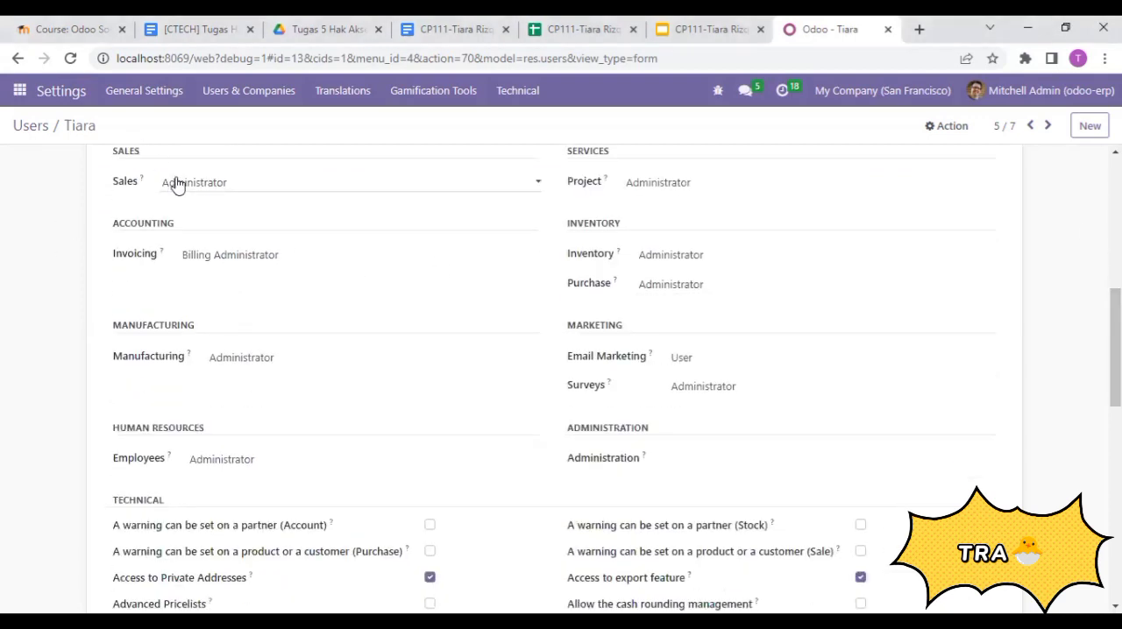
{"action": "left_click", "coordinate": [175, 183]}
{"action": "left_click", "coordinate": [193, 208]}
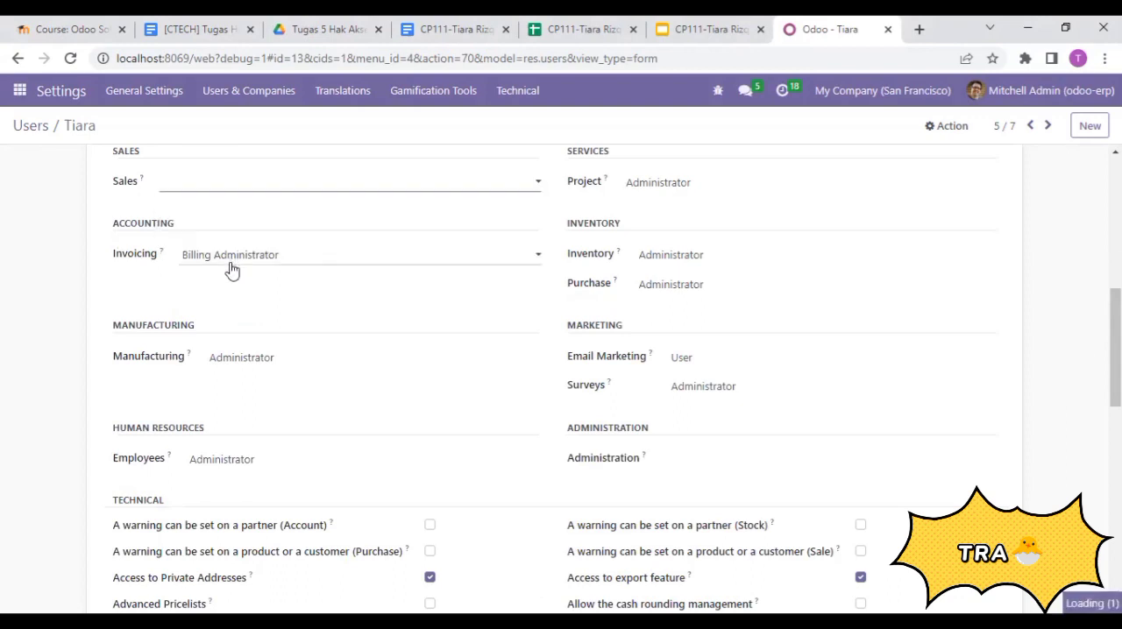
{"action": "left_click", "coordinate": [230, 263]}
{"action": "left_click", "coordinate": [242, 274]}
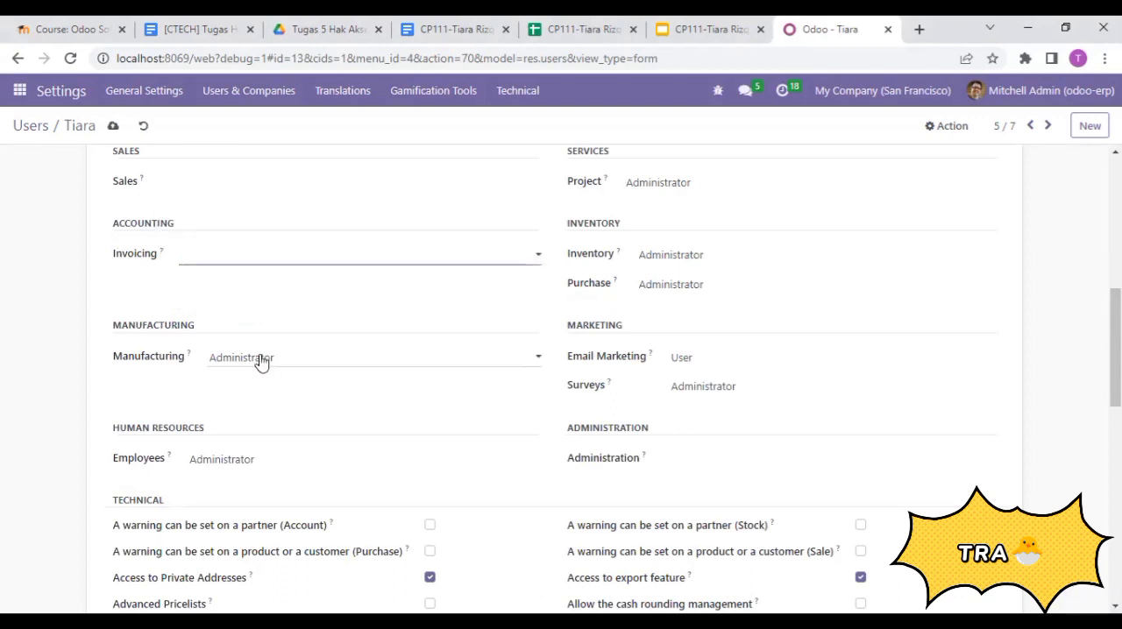
{"action": "left_click", "coordinate": [258, 358]}
{"action": "left_click", "coordinate": [232, 377]}
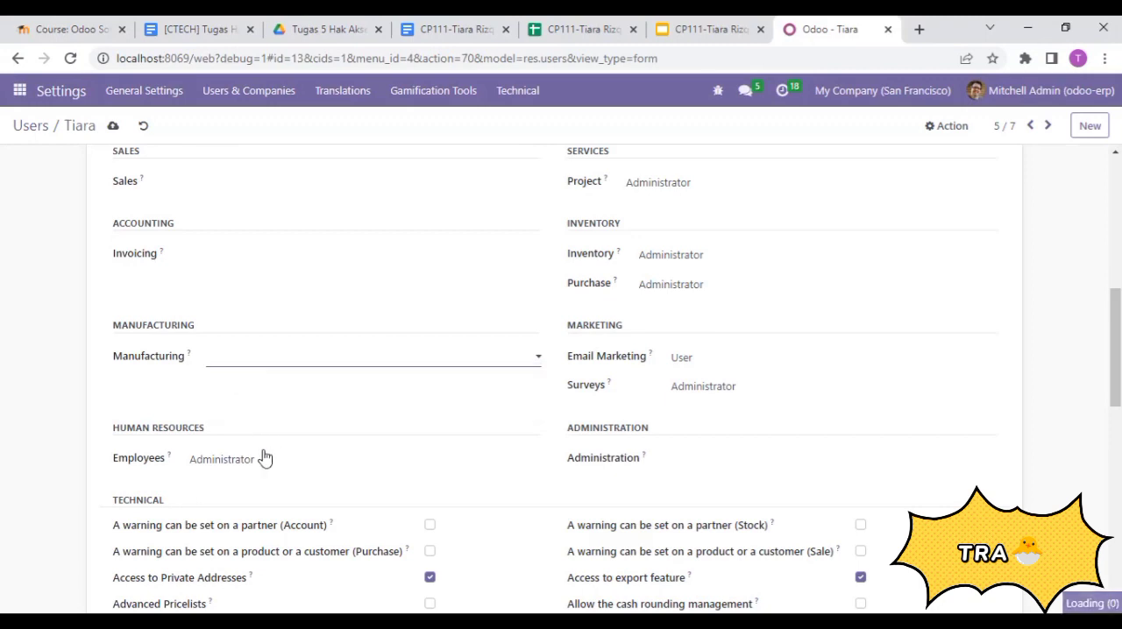
{"action": "left_click", "coordinate": [254, 461]}
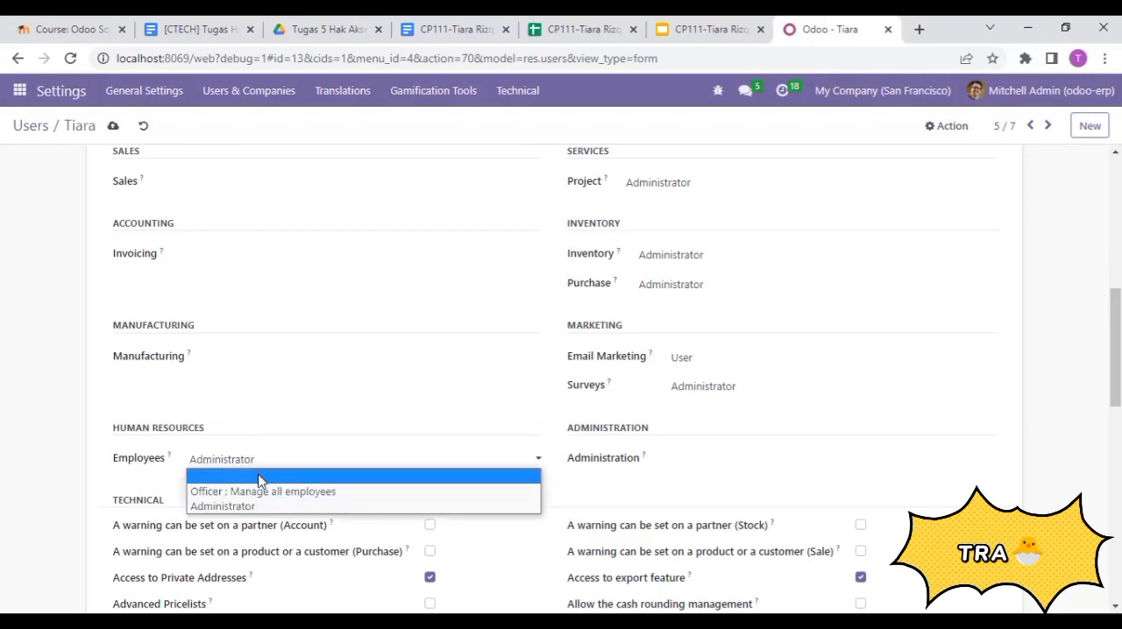
{"action": "left_click", "coordinate": [258, 481]}
- Clear the Project and Inventory access rights of the purchase manager's user record
{"action": "scroll", "coordinate": [525, 368], "scroll_direction": "up", "scroll_amount": 2}
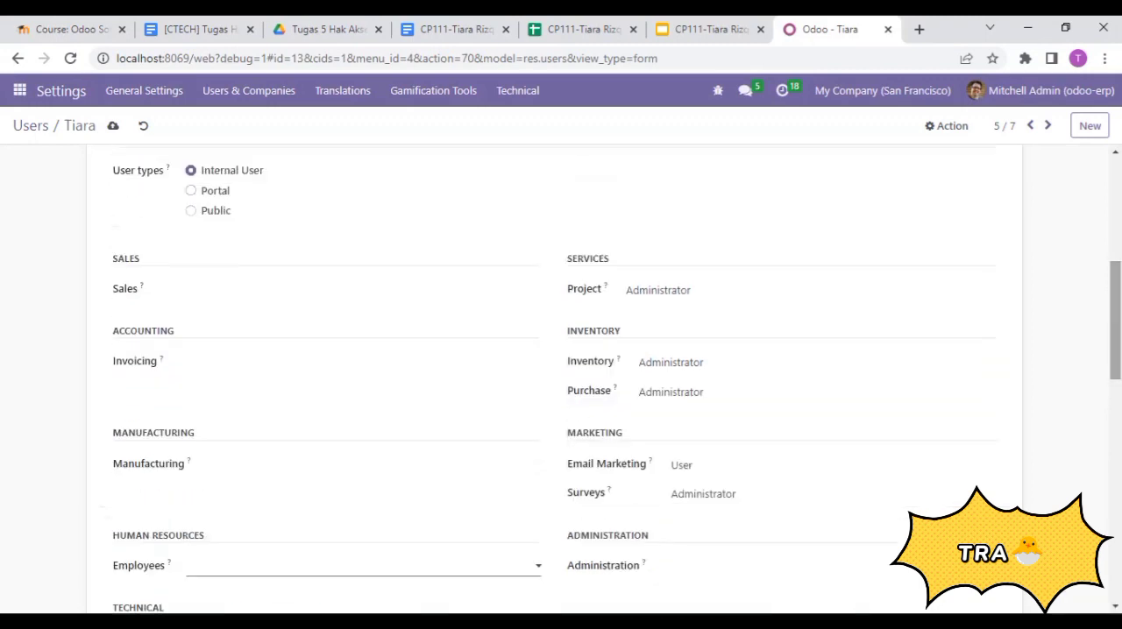
{"action": "left_click", "coordinate": [656, 294]}
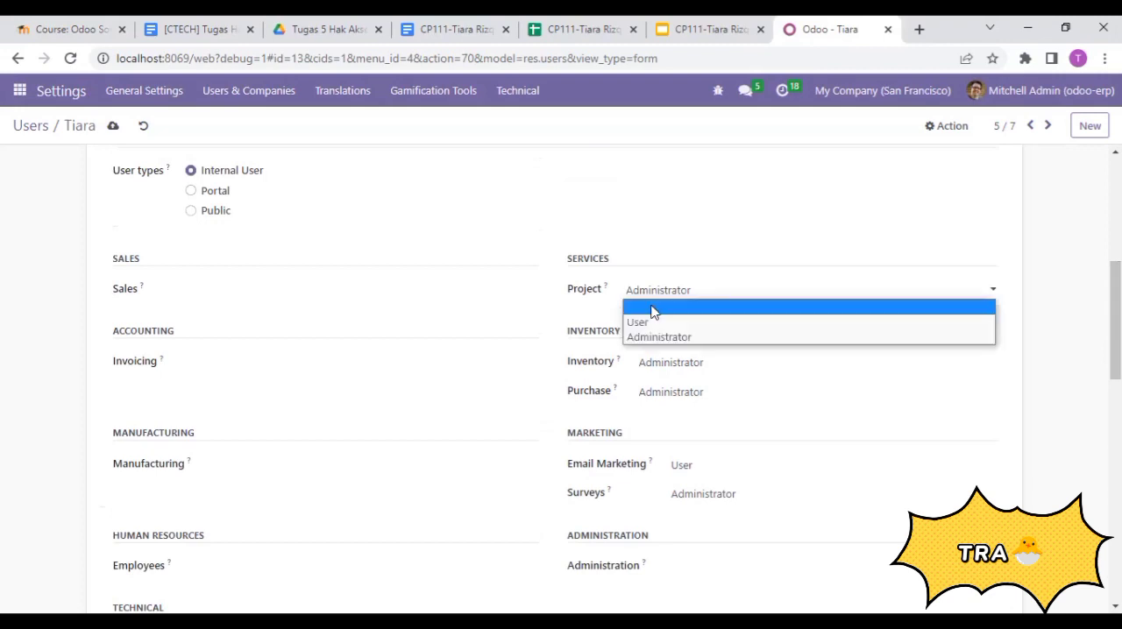
{"action": "left_click", "coordinate": [653, 309]}
{"action": "left_click", "coordinate": [663, 369]}
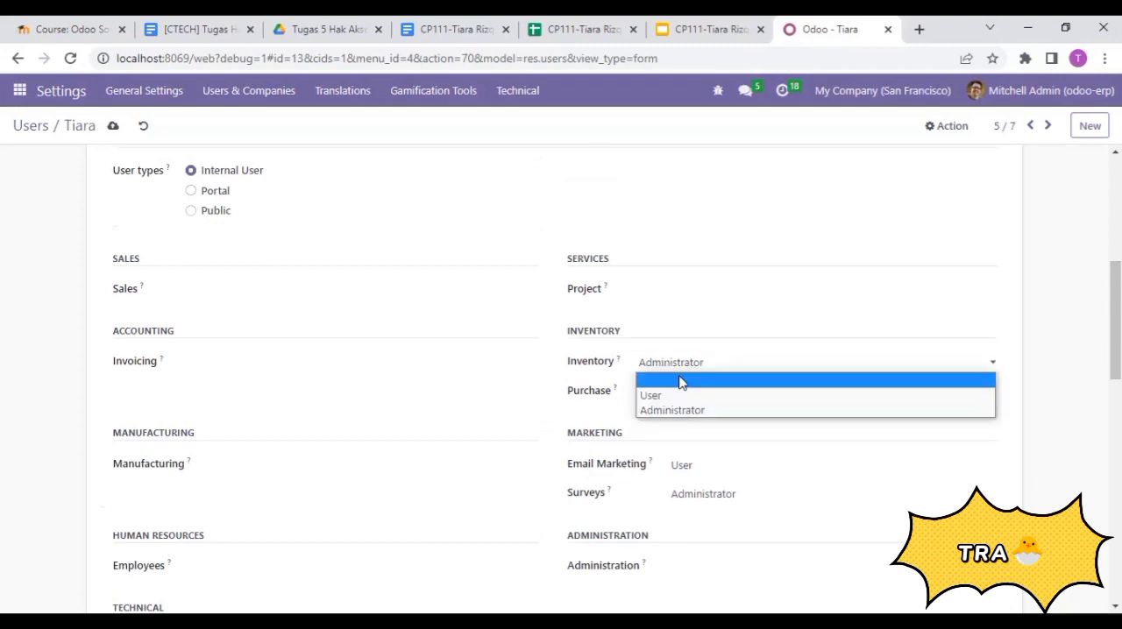
{"action": "left_click", "coordinate": [680, 379]}
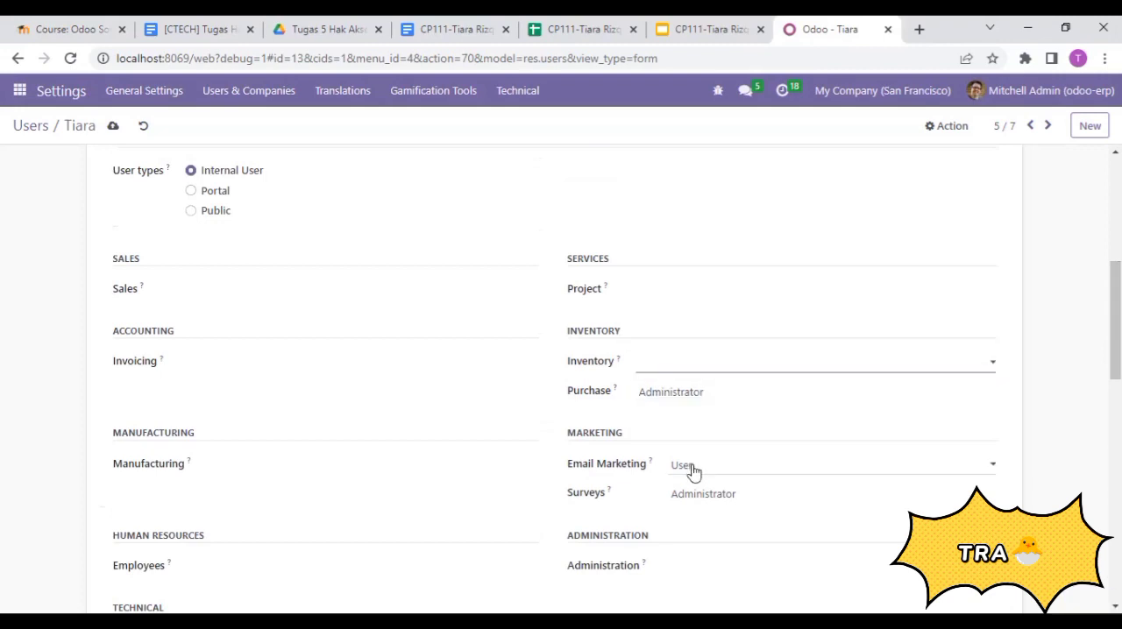
- Clear the purchase manager's Email Marketing and Surveys access rights and keep Purchase set to Administrator
{"action": "left_click", "coordinate": [692, 470]}
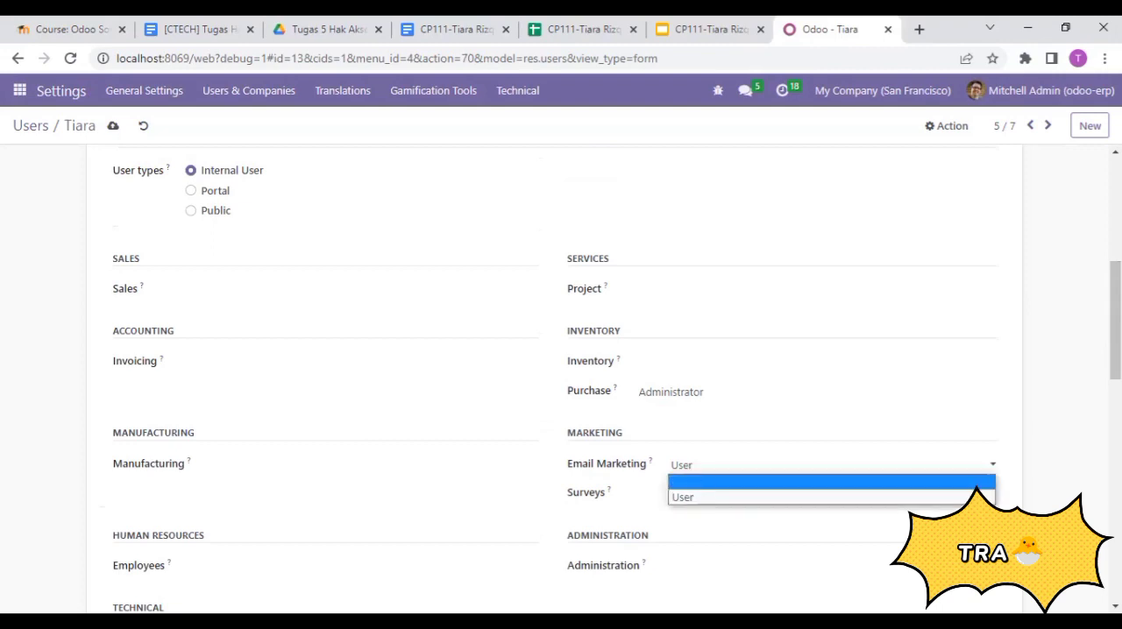
{"action": "left_click", "coordinate": [692, 481]}
{"action": "scroll", "coordinate": [667, 339], "scroll_direction": "down", "scroll_amount": 2}
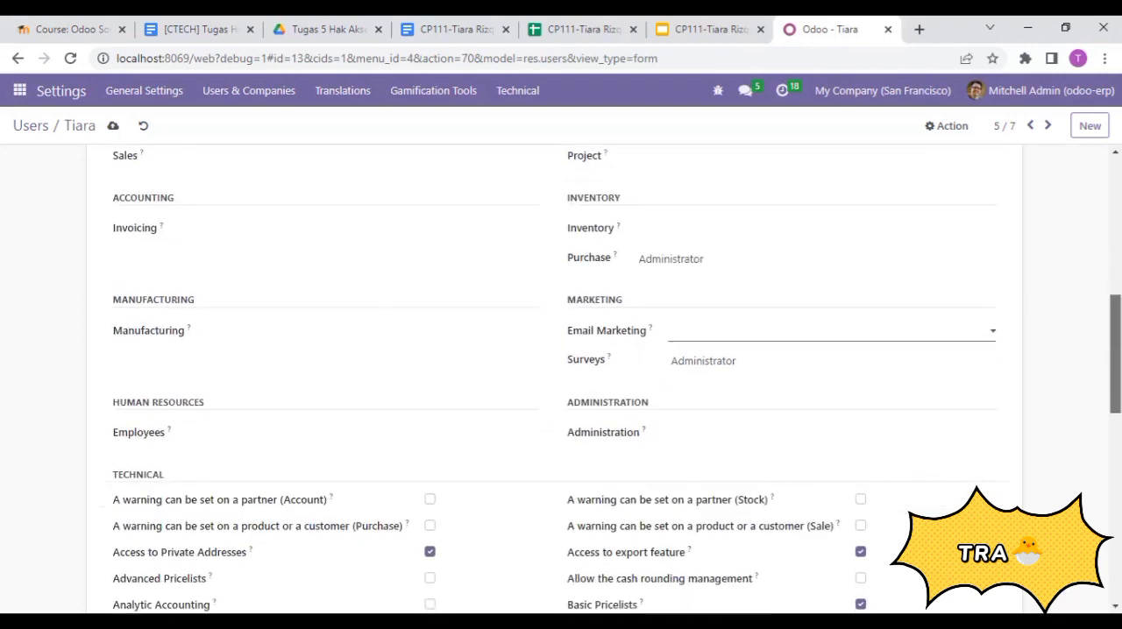
{"action": "left_click", "coordinate": [685, 372]}
{"action": "left_click", "coordinate": [697, 389]}
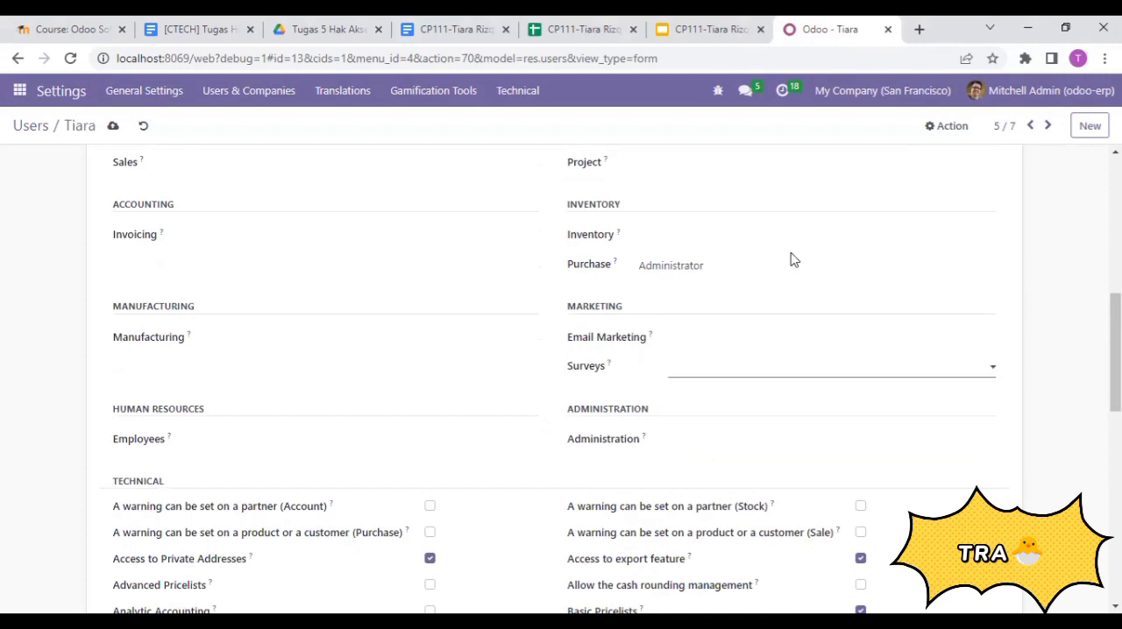
{"action": "left_click", "coordinate": [653, 270]}
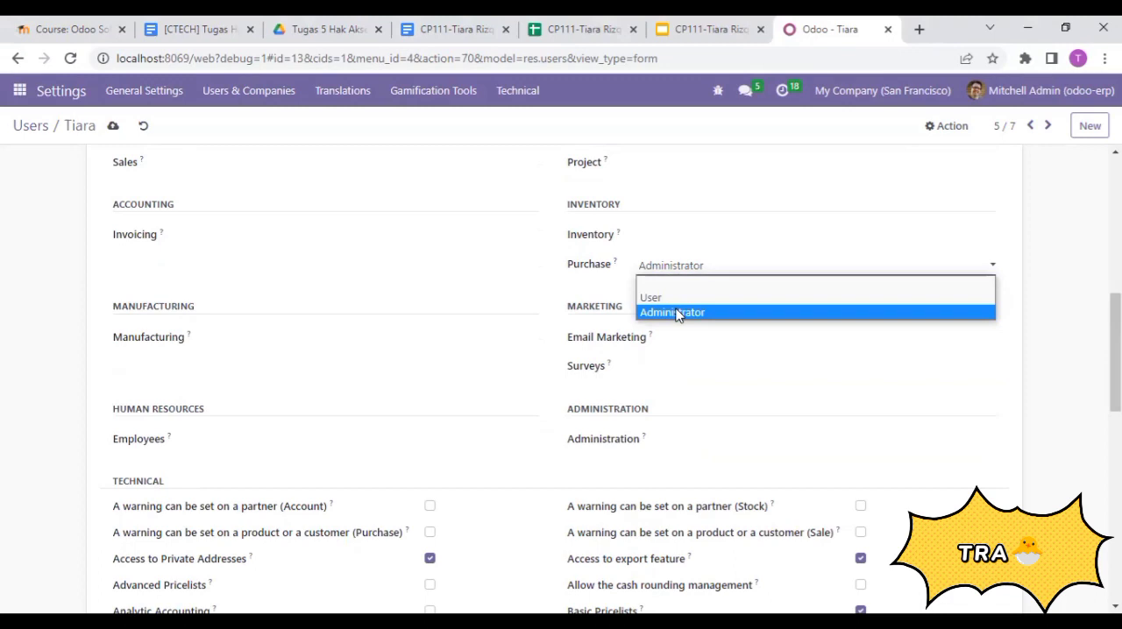
{"action": "left_click", "coordinate": [673, 313]}
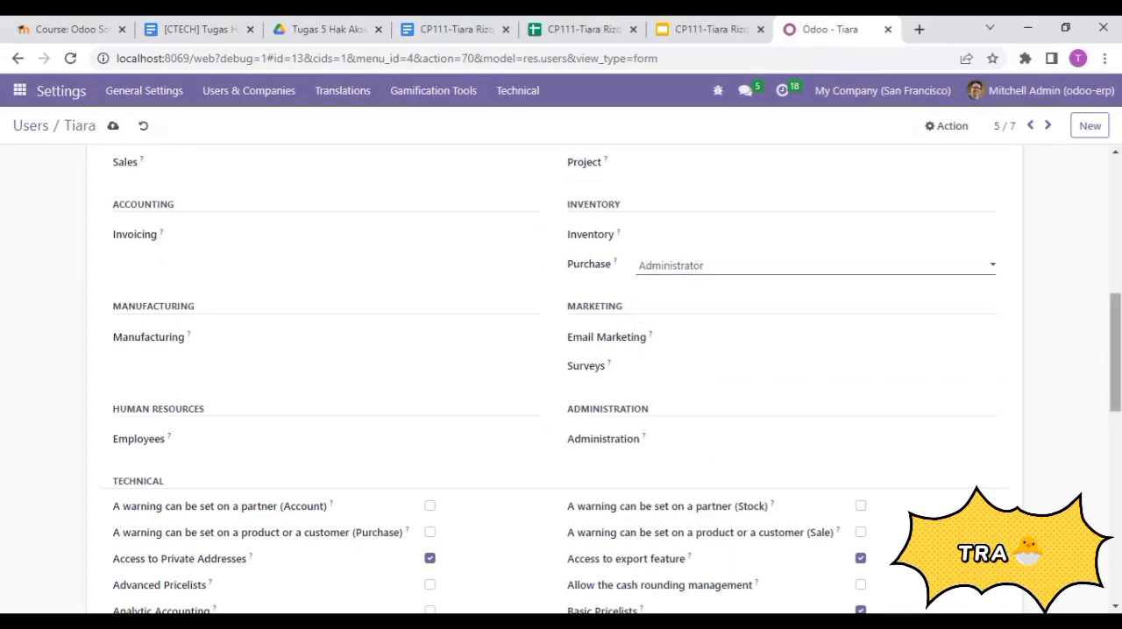
- Disable Contact Creation for the purchase manager, save the record and return to the users list
{"action": "scroll", "coordinate": [112, 459], "scroll_direction": "down", "scroll_amount": 10}
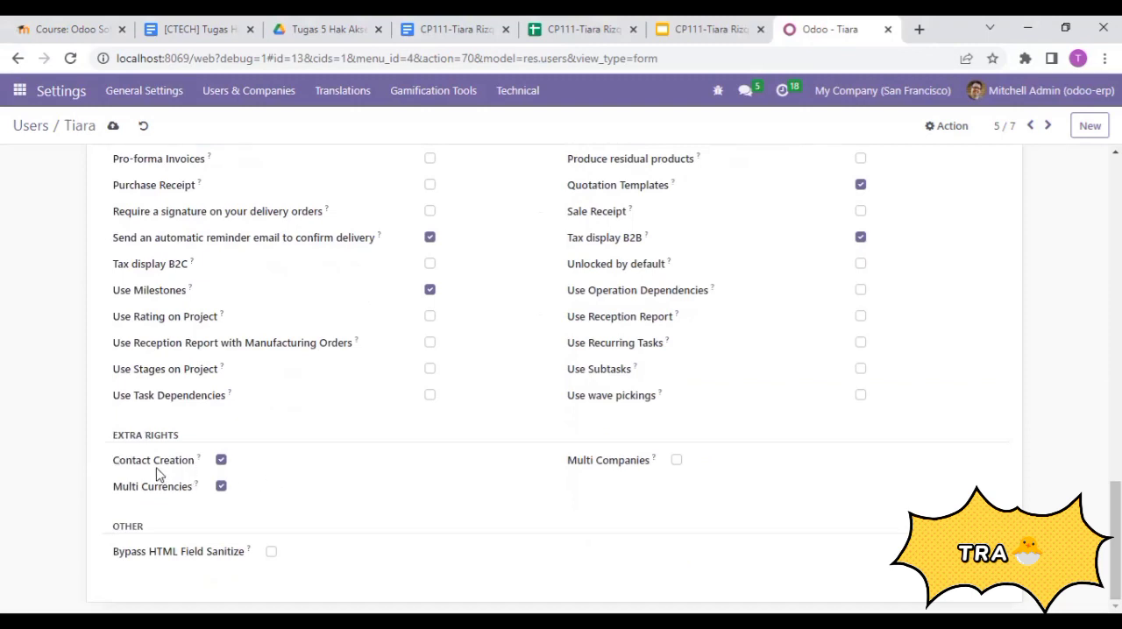
{"action": "left_click", "coordinate": [221, 461]}
{"action": "left_click_drag", "start_coordinate": [1114, 541], "coordinate": [1115, 234]}
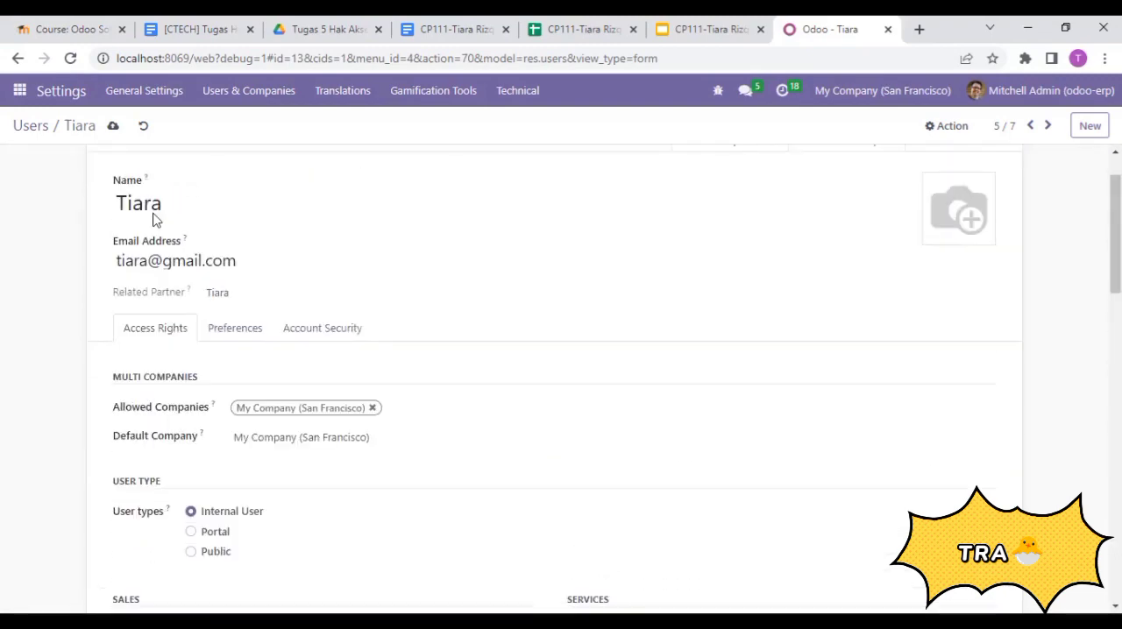
{"action": "left_click", "coordinate": [114, 127]}
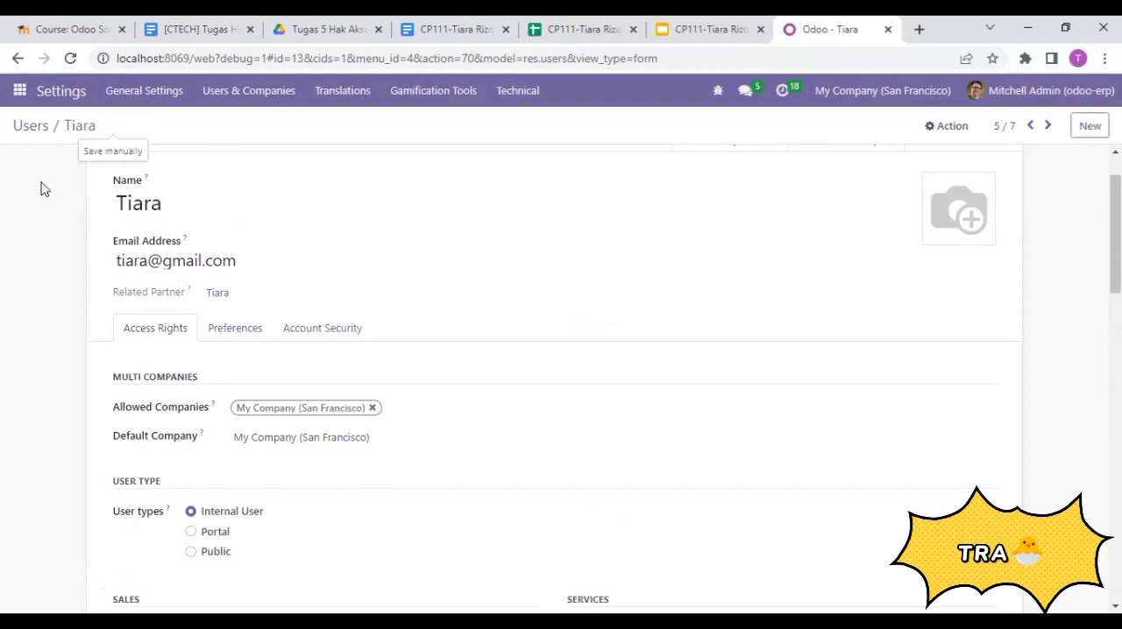
{"action": "left_click", "coordinate": [33, 127]}
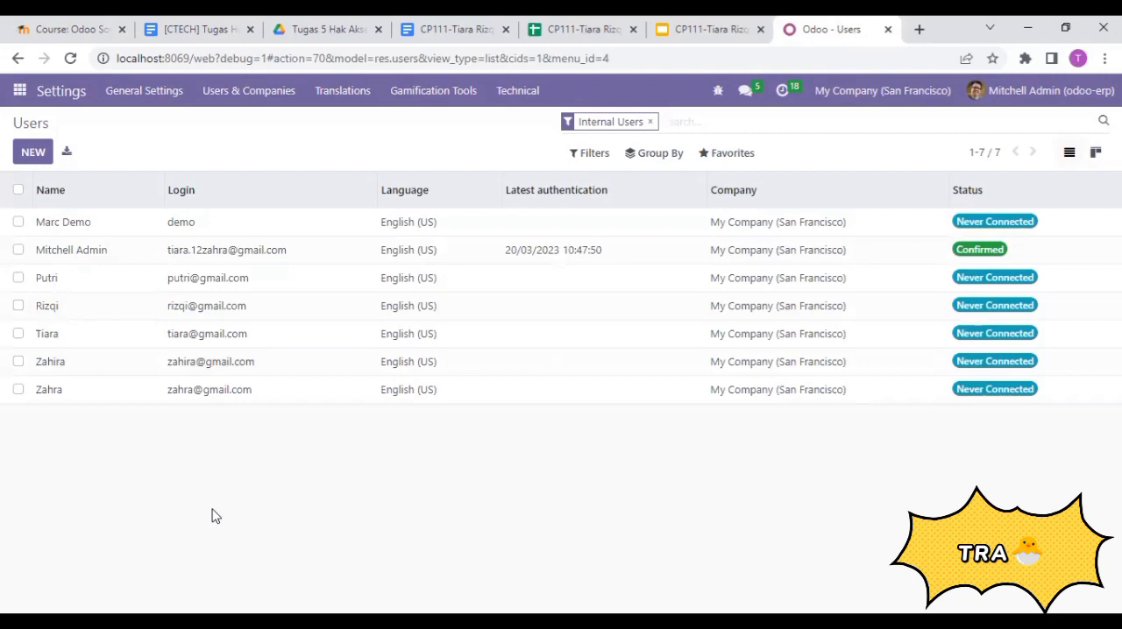
- Check the user data in Google Sheets and the purchase staff role on the SKENARIO slide, then return to Odoo
{"action": "left_click", "coordinate": [603, 24]}
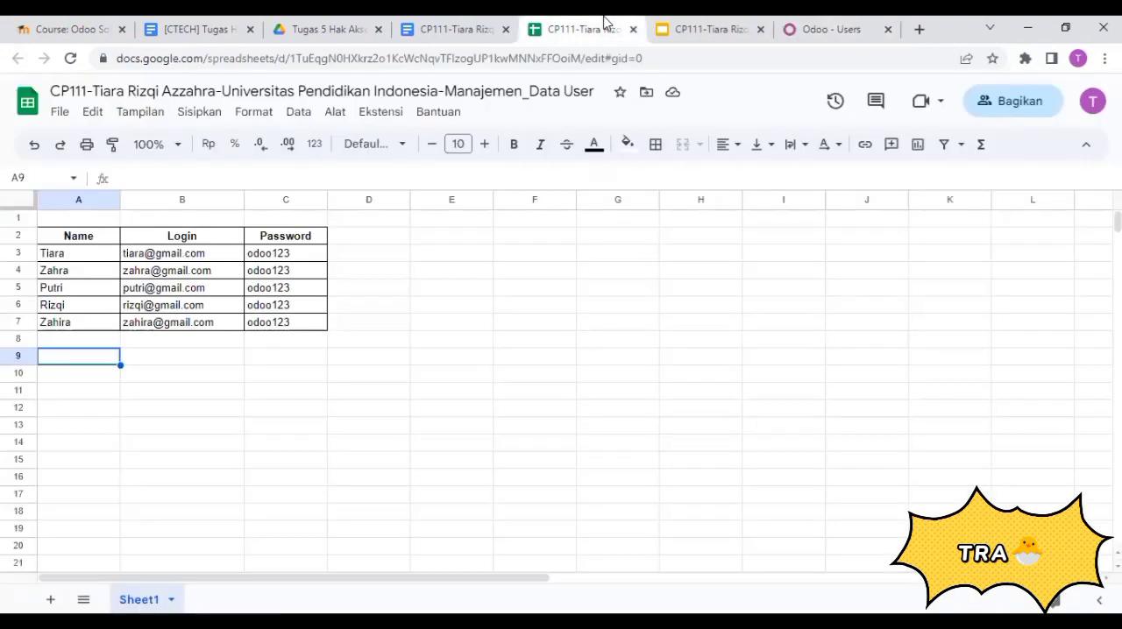
{"action": "left_click", "coordinate": [728, 25]}
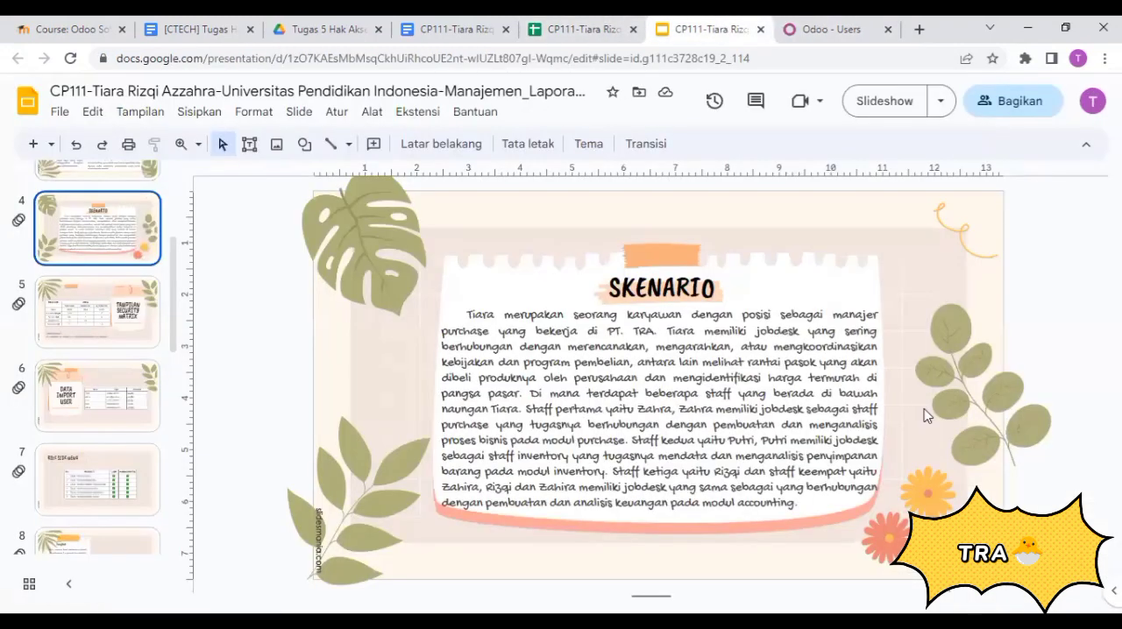
{"action": "left_click", "coordinate": [856, 23]}
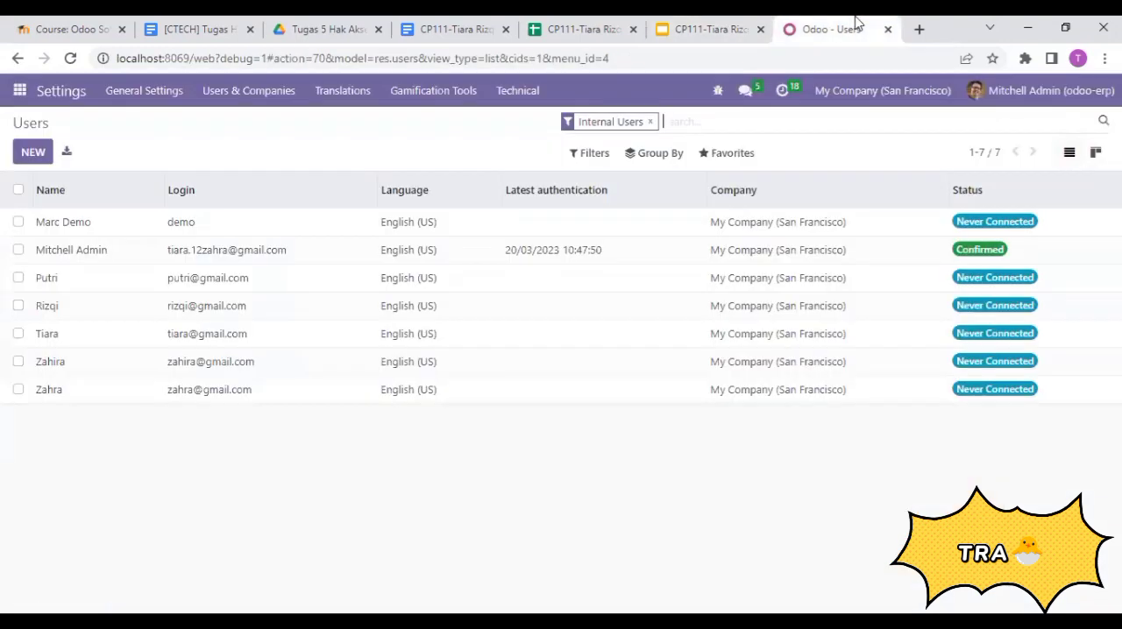
- Open the purchase staff member's user record and clear its Sales, Invoicing, Manufacturing and Employees access rights
{"action": "left_click", "coordinate": [73, 396]}
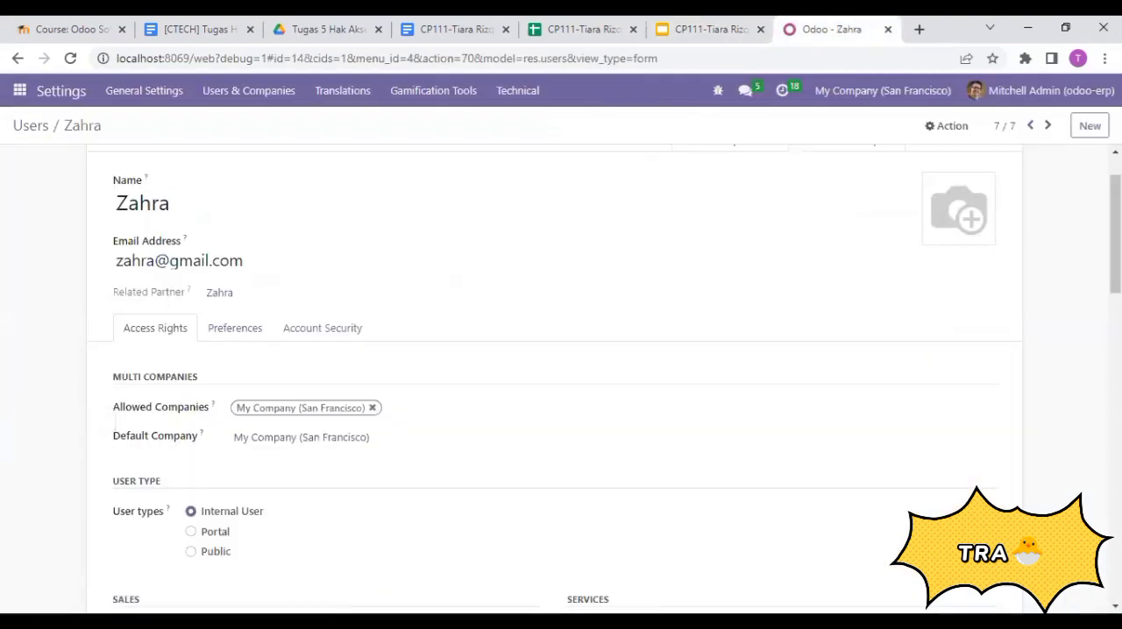
{"action": "scroll", "coordinate": [561, 376], "scroll_direction": "down", "scroll_amount": 5}
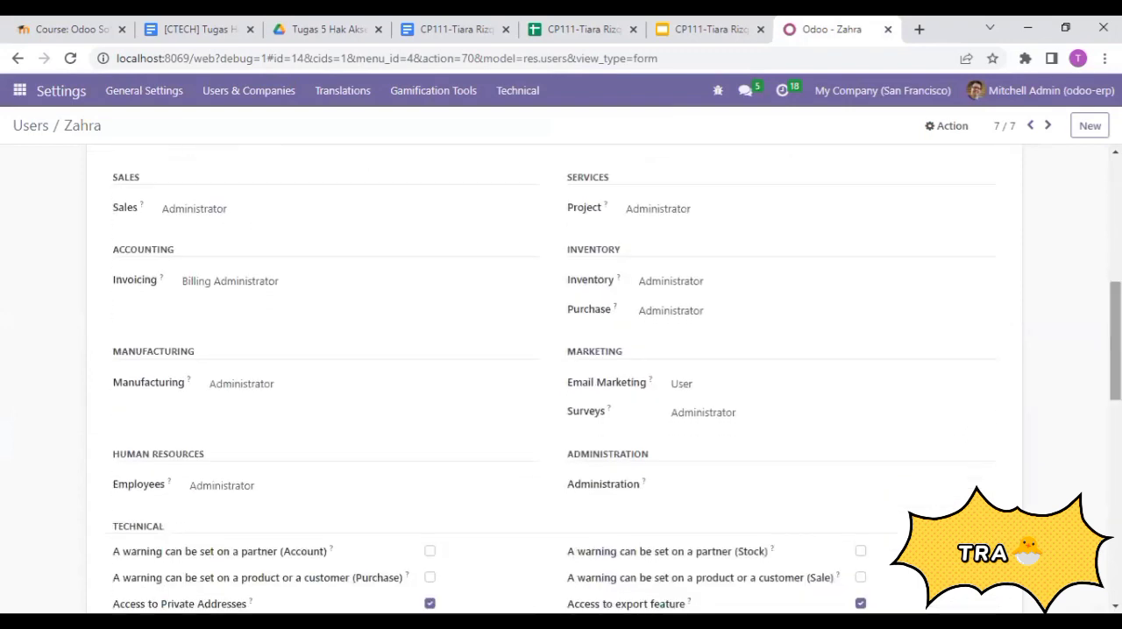
{"action": "left_click", "coordinate": [199, 223]}
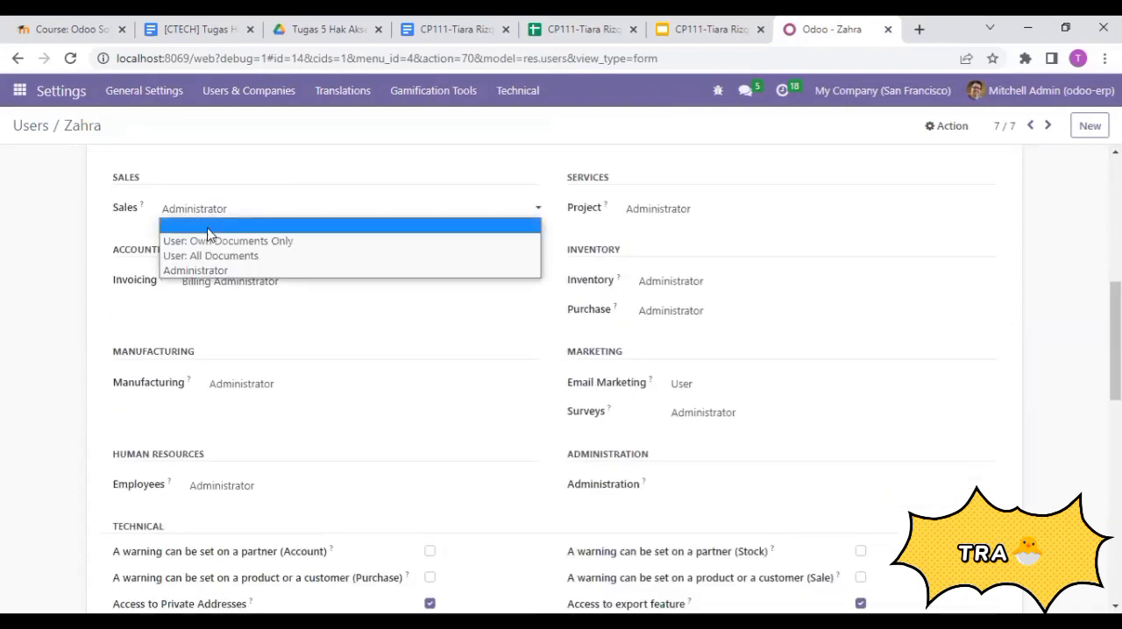
{"action": "left_click", "coordinate": [207, 226]}
{"action": "left_click", "coordinate": [231, 283]}
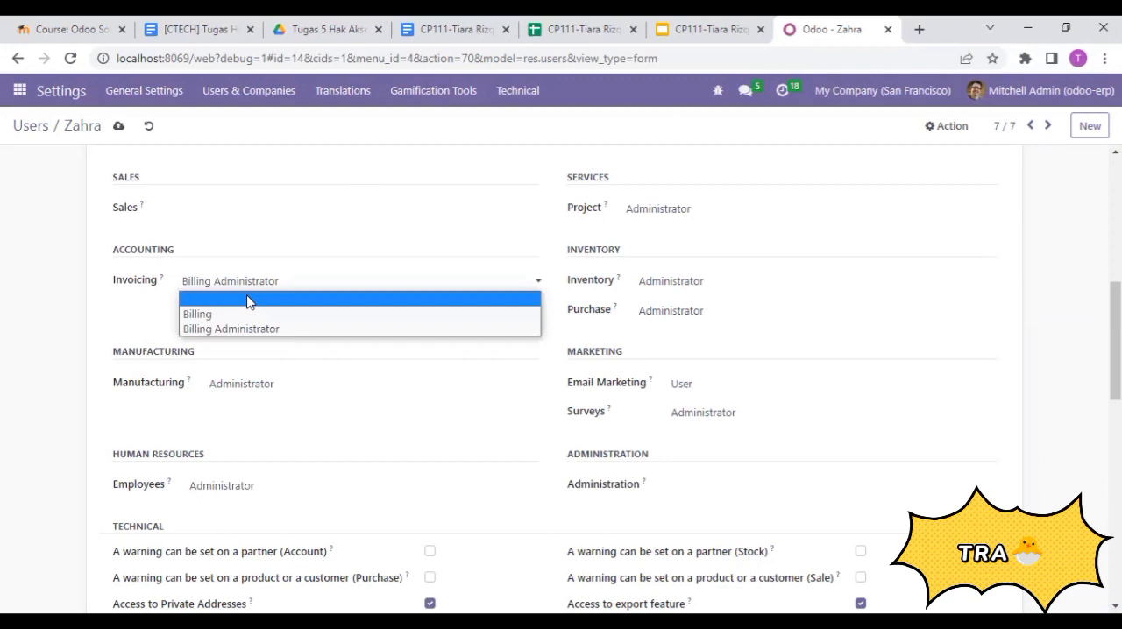
{"action": "left_click", "coordinate": [248, 302]}
{"action": "left_click", "coordinate": [252, 386]}
{"action": "left_click", "coordinate": [270, 401]}
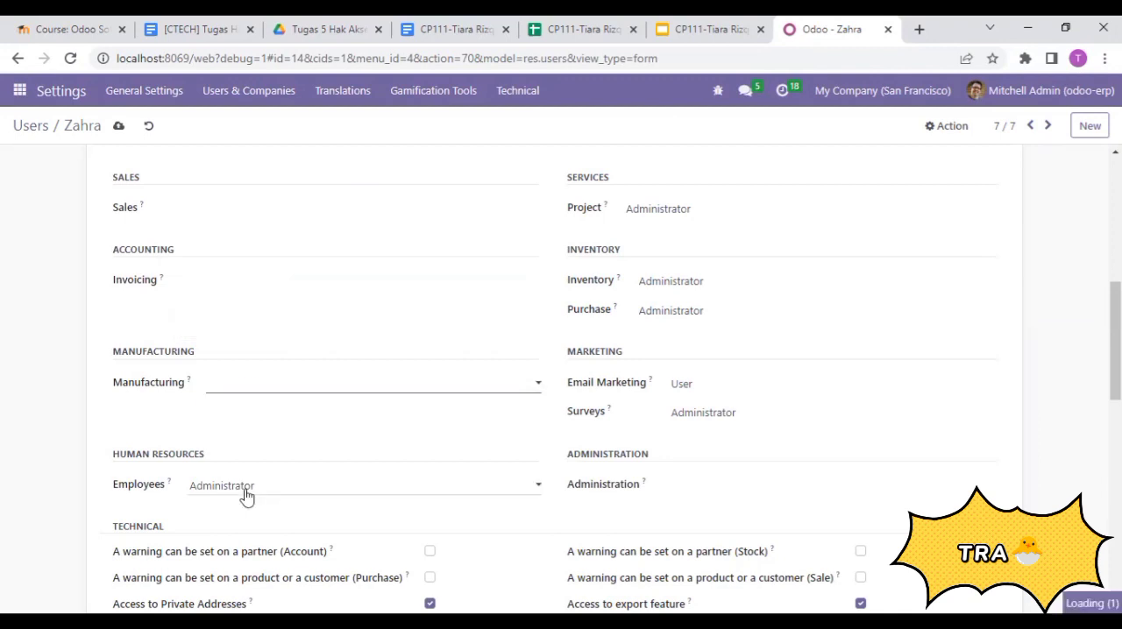
{"action": "left_click", "coordinate": [246, 488]}
{"action": "left_click", "coordinate": [265, 506]}
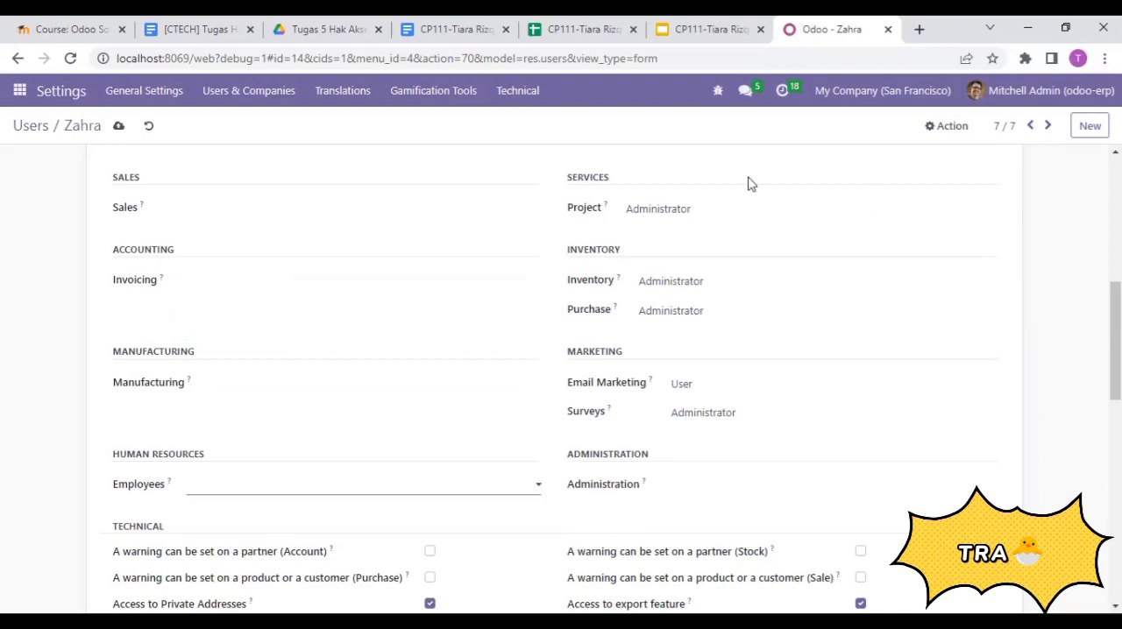
- Clear the purchase staff member's Project and Inventory access rights and set Purchase to User
{"action": "left_click", "coordinate": [677, 212]}
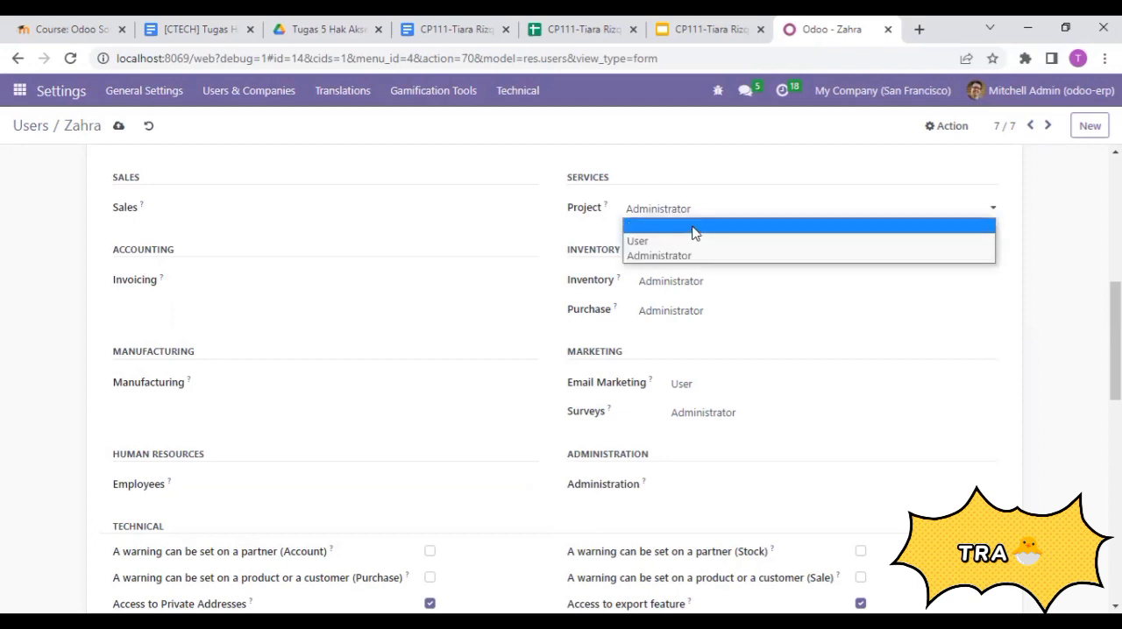
{"action": "left_click", "coordinate": [694, 230]}
{"action": "left_click", "coordinate": [679, 284]}
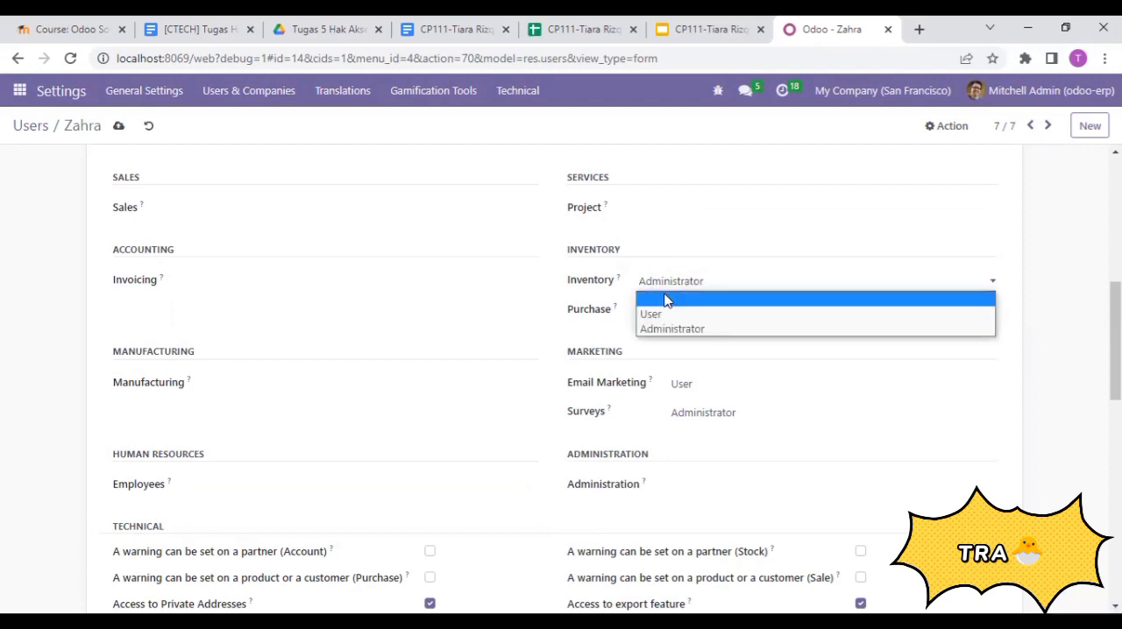
{"action": "left_click", "coordinate": [667, 301]}
{"action": "left_click", "coordinate": [688, 312]}
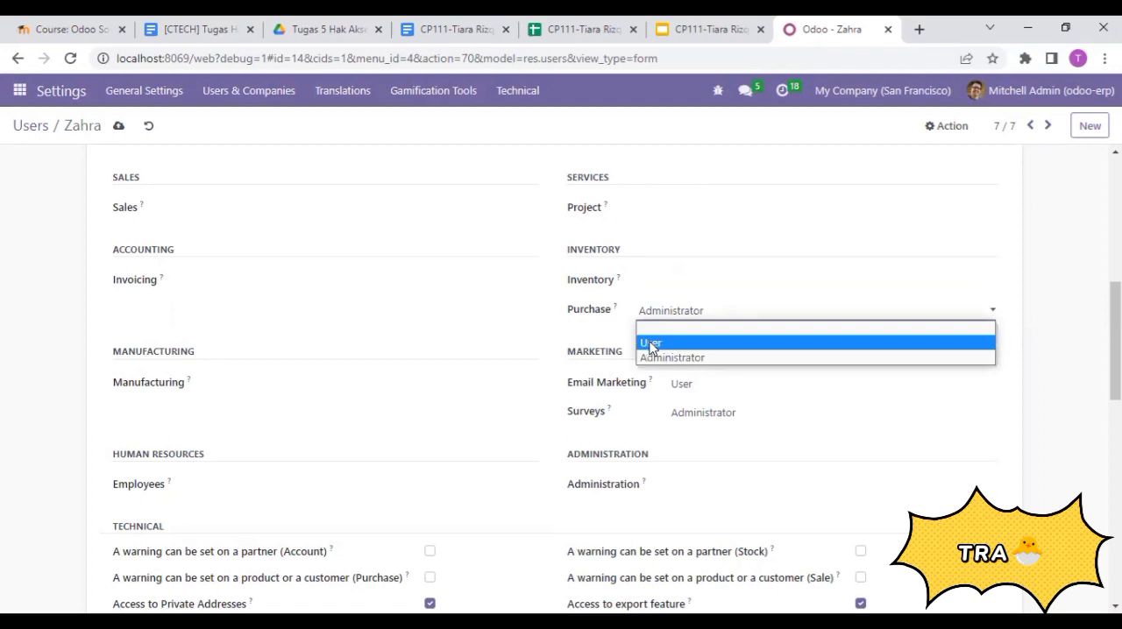
{"action": "left_click", "coordinate": [649, 345]}
- Clear the Email Marketing and Surveys access rights of the purchase staff member's record
{"action": "left_click", "coordinate": [701, 391]}
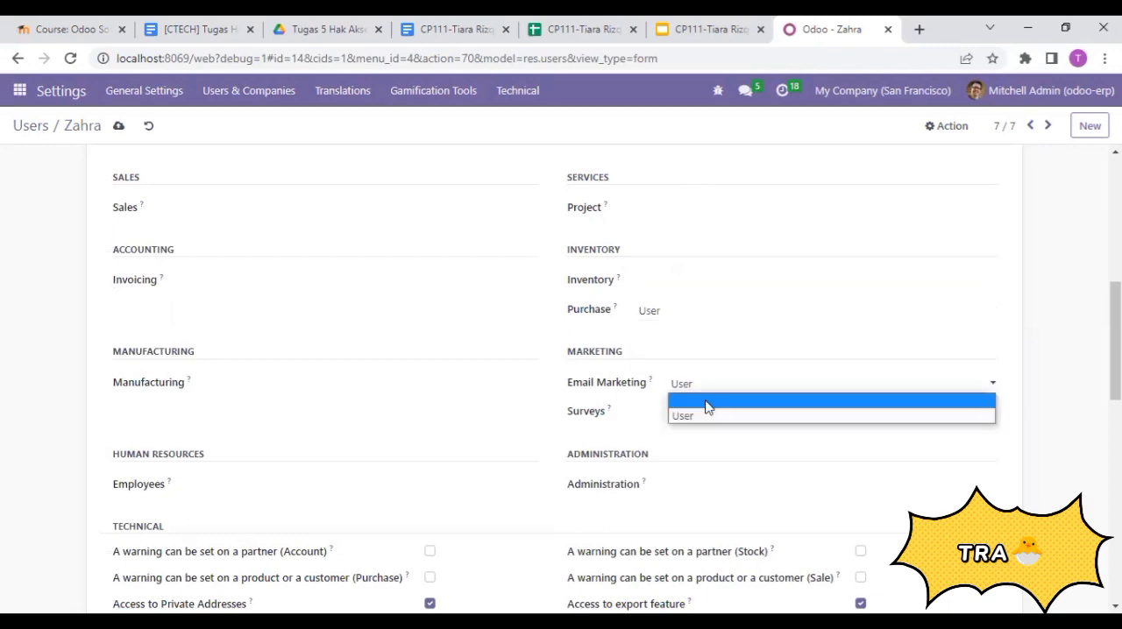
{"action": "left_click", "coordinate": [708, 407]}
{"action": "left_click", "coordinate": [687, 415]}
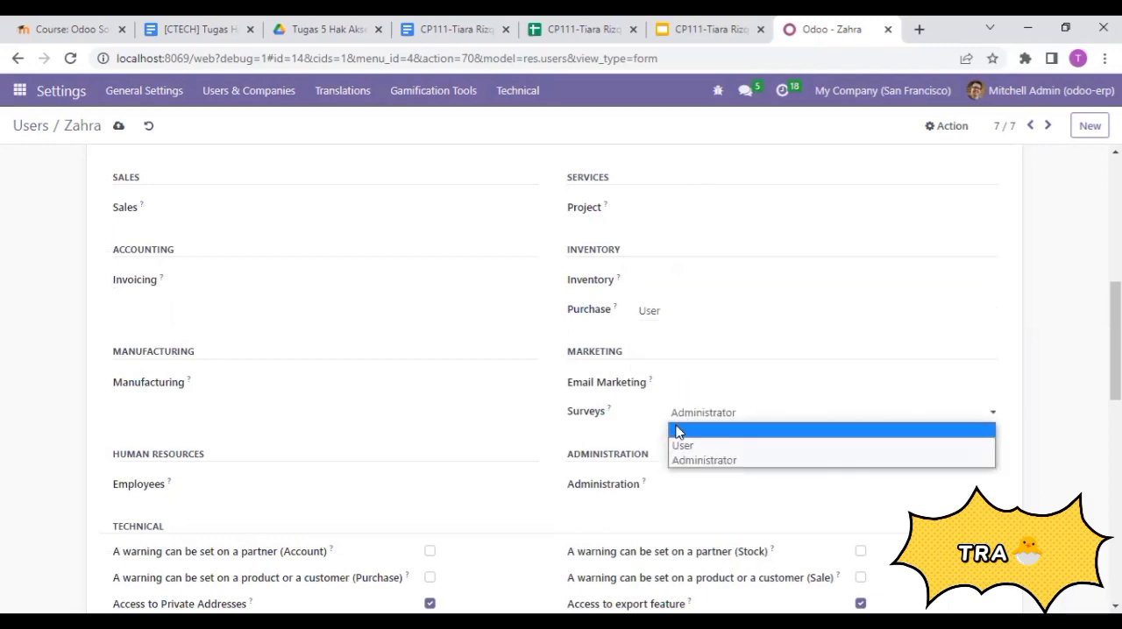
{"action": "left_click", "coordinate": [701, 430]}
- Disable Contact Creation for the purchase staff member, save the record and return to the users list
{"action": "scroll", "coordinate": [147, 478], "scroll_direction": "down", "scroll_amount": 15}
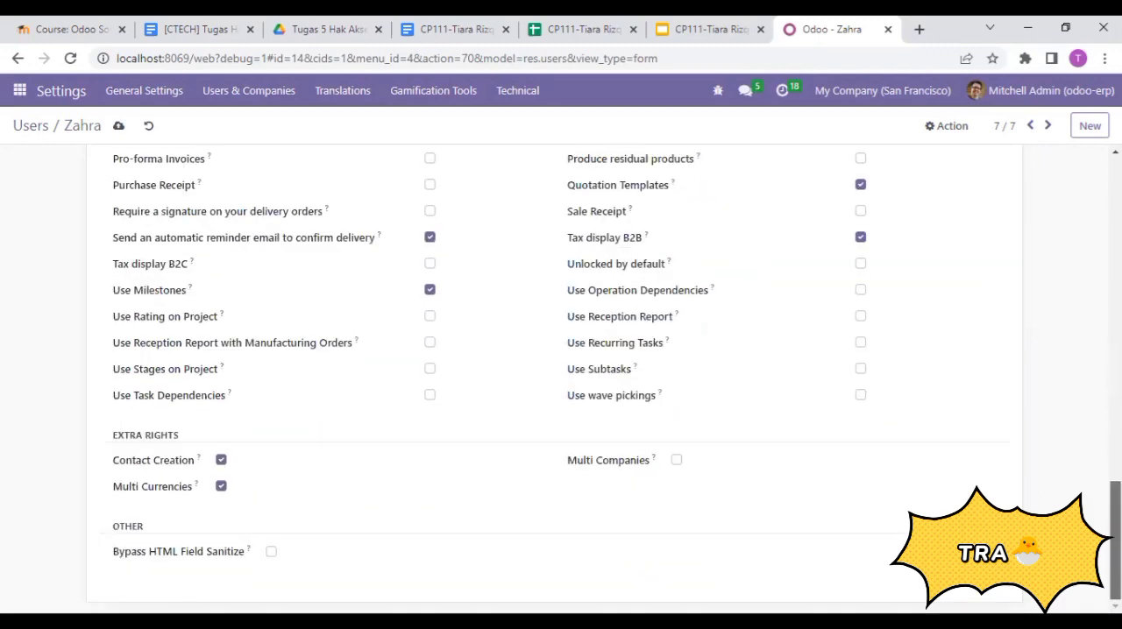
{"action": "left_click", "coordinate": [222, 463]}
{"action": "scroll", "coordinate": [633, 533], "scroll_direction": "up", "scroll_amount": 15}
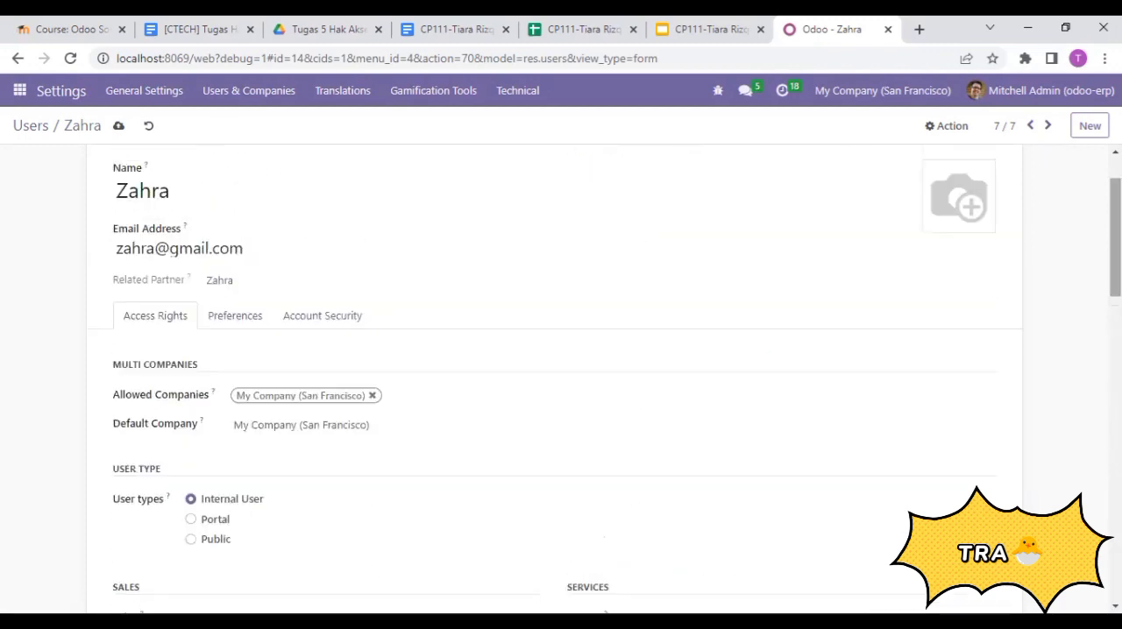
{"action": "mouse_move", "coordinate": [1115, 237]}
{"action": "left_mouse_down"}
{"action": "mouse_move", "coordinate": [1115, 410]}
{"action": "mouse_move", "coordinate": [1115, 255]}
{"action": "left_mouse_up"}
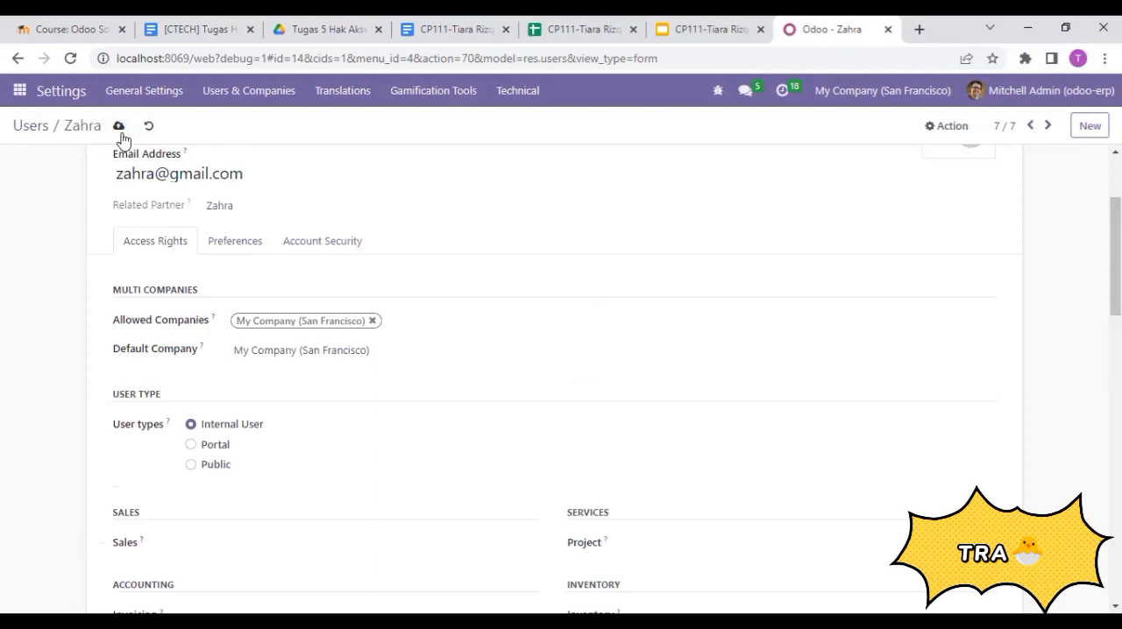
{"action": "left_click", "coordinate": [29, 125]}
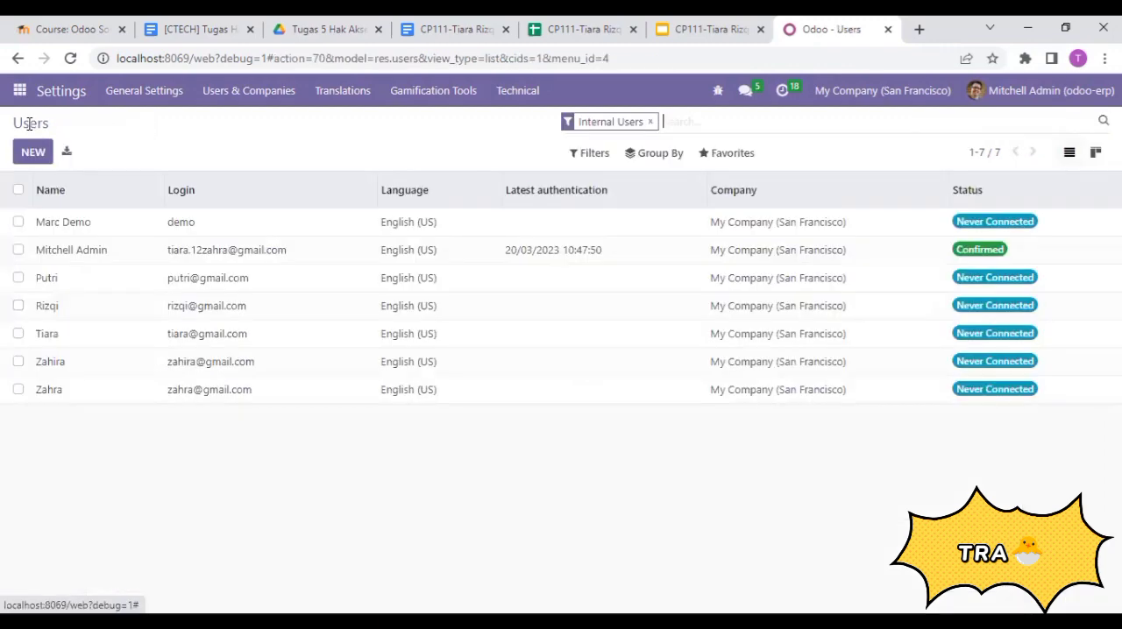
- Review the inventory staff role on the SKENARIO slide and open that staff member's user record in Odoo
{"action": "left_click", "coordinate": [554, 27]}
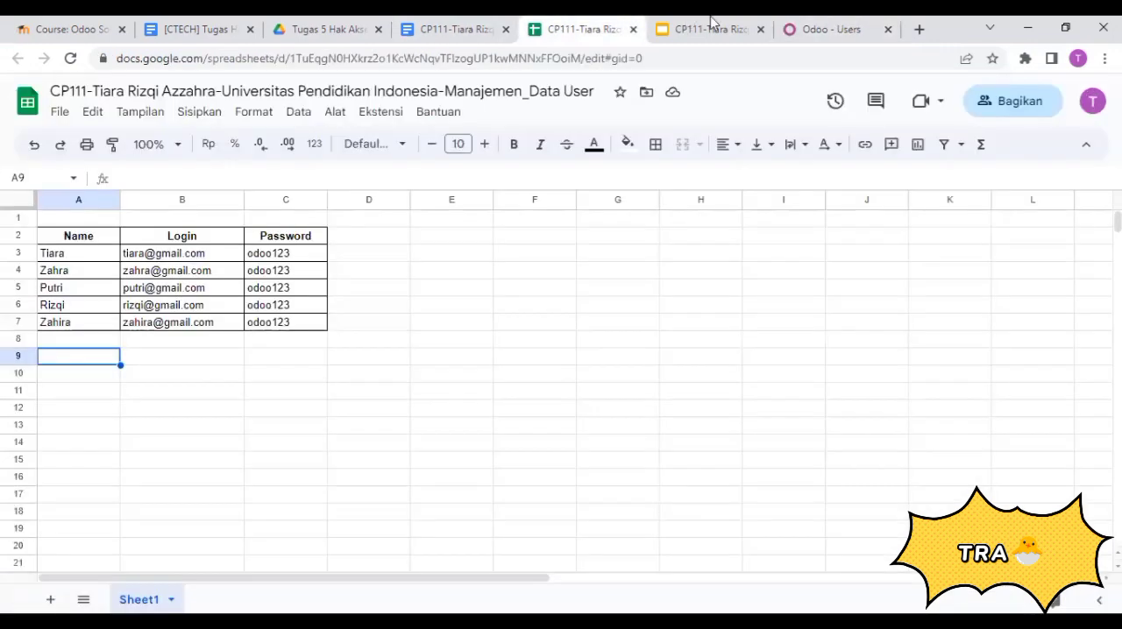
{"action": "left_click", "coordinate": [711, 25]}
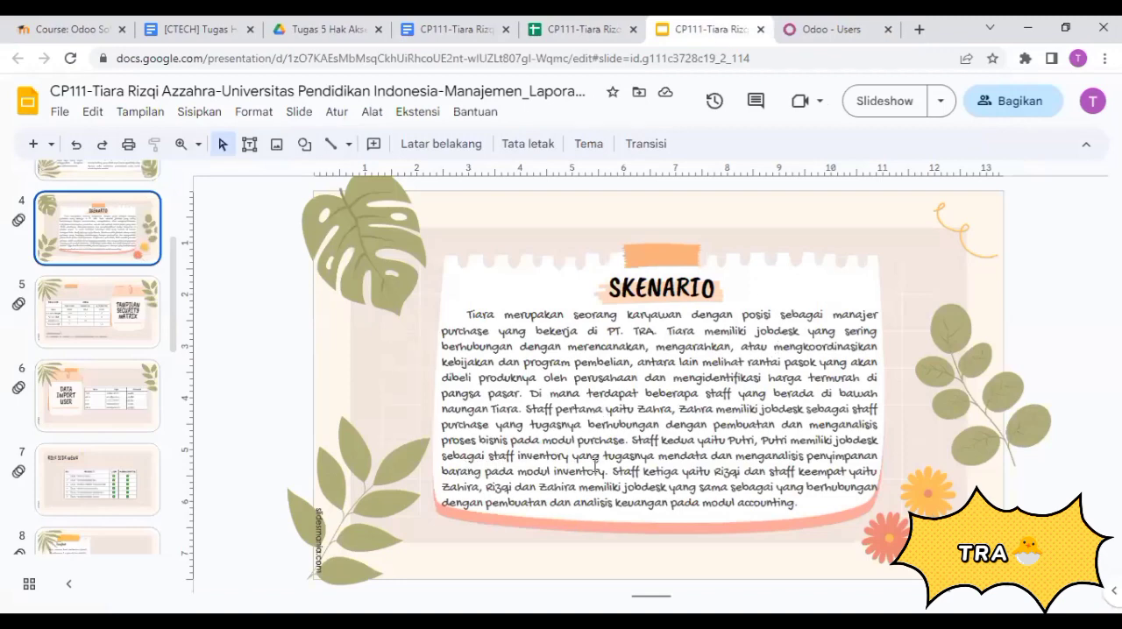
{"action": "left_click", "coordinate": [824, 29]}
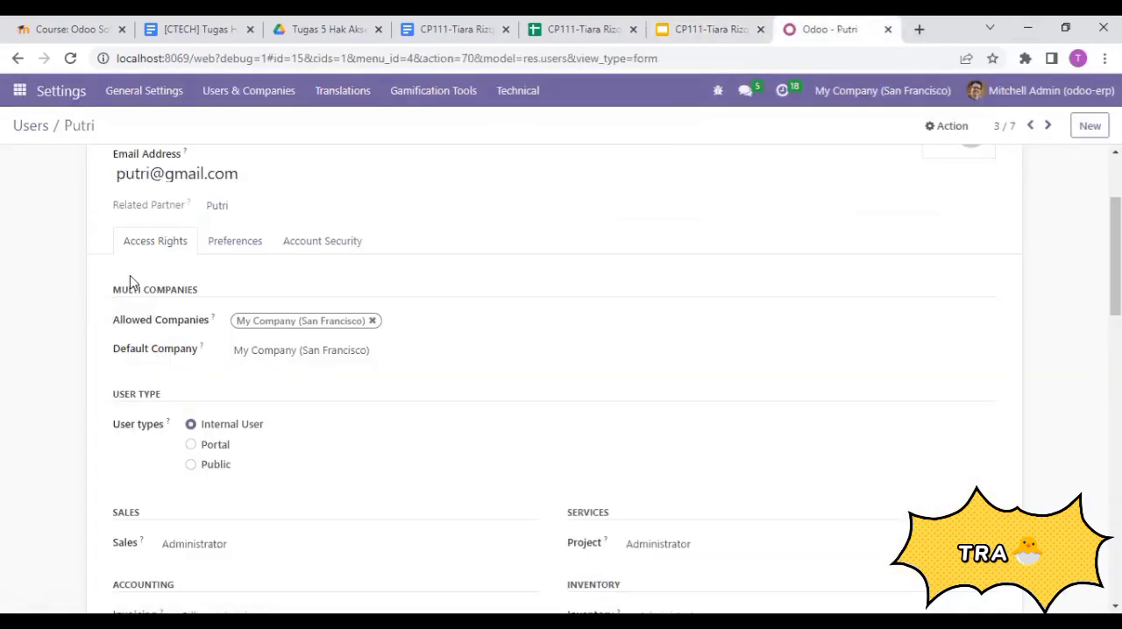
- Clear the Sales, Invoicing, Manufacturing and Employees access rights of the inventory staff member's record
{"action": "left_click_drag", "start_coordinate": [1115, 231], "coordinate": [1115, 320]}
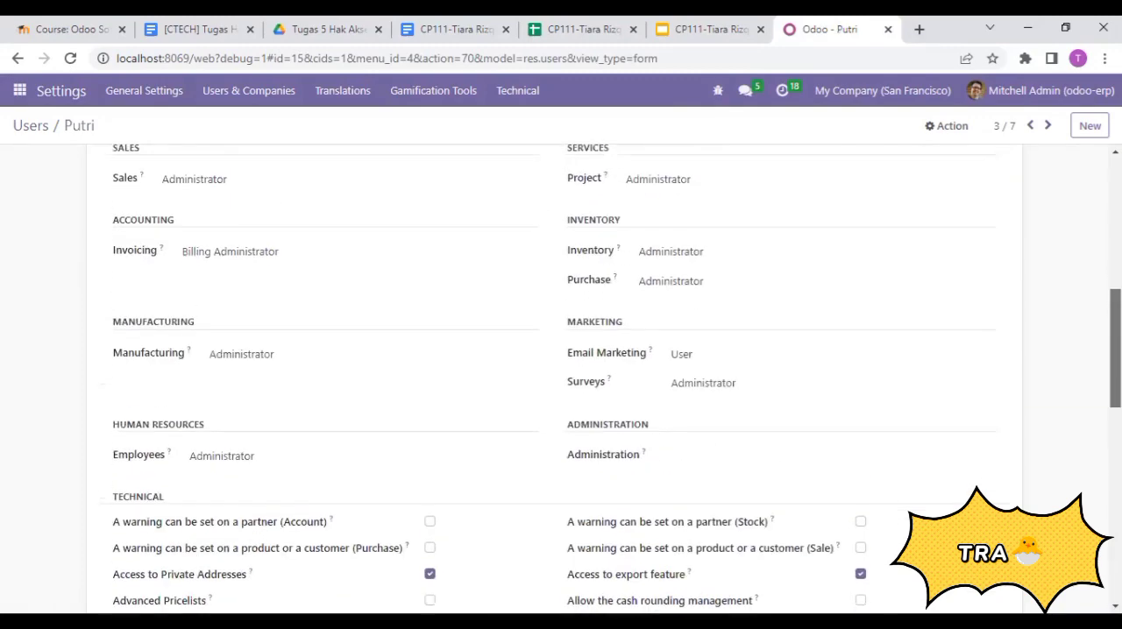
{"action": "left_click", "coordinate": [198, 195]}
{"action": "left_click", "coordinate": [204, 217]}
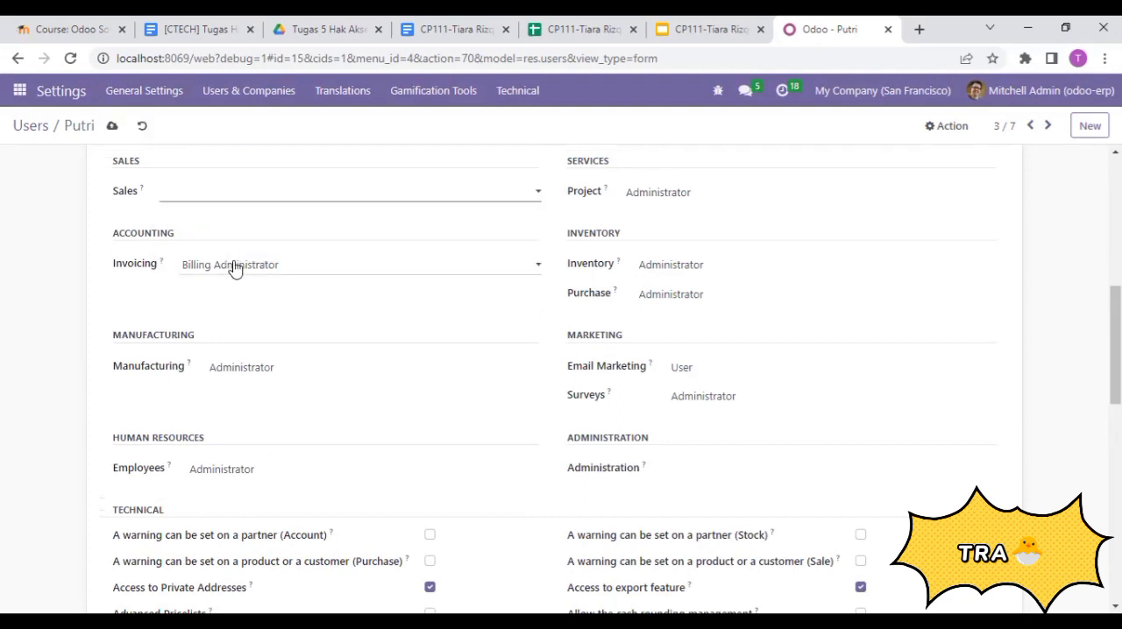
{"action": "left_click", "coordinate": [245, 279]}
{"action": "left_click", "coordinate": [245, 281]}
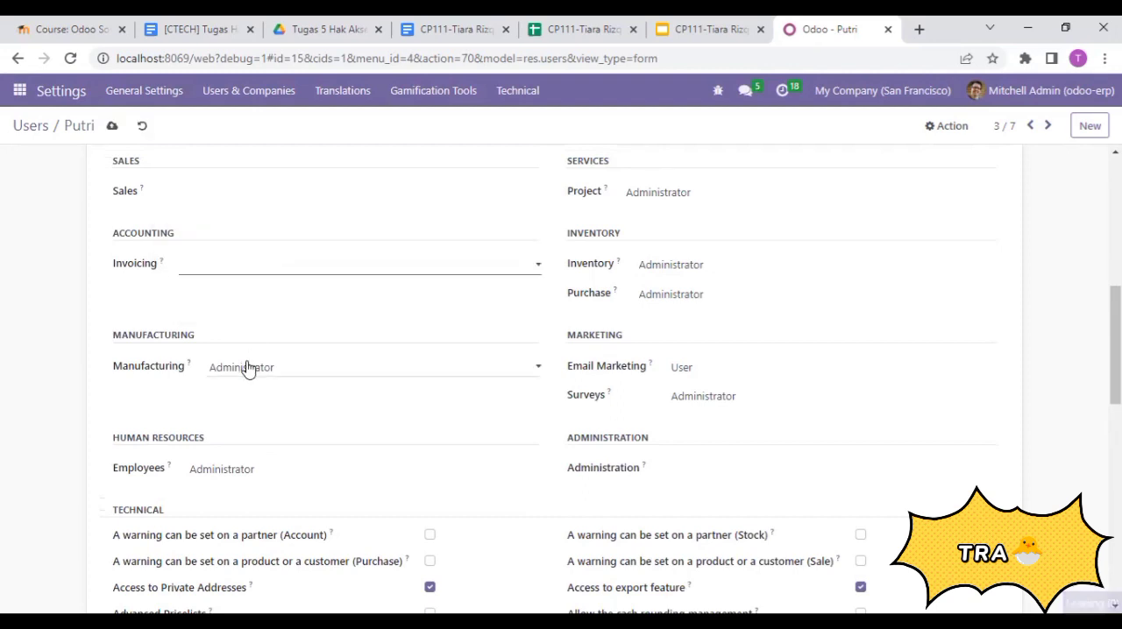
{"action": "left_click", "coordinate": [248, 368]}
{"action": "left_click", "coordinate": [265, 385]}
{"action": "left_click", "coordinate": [243, 469]}
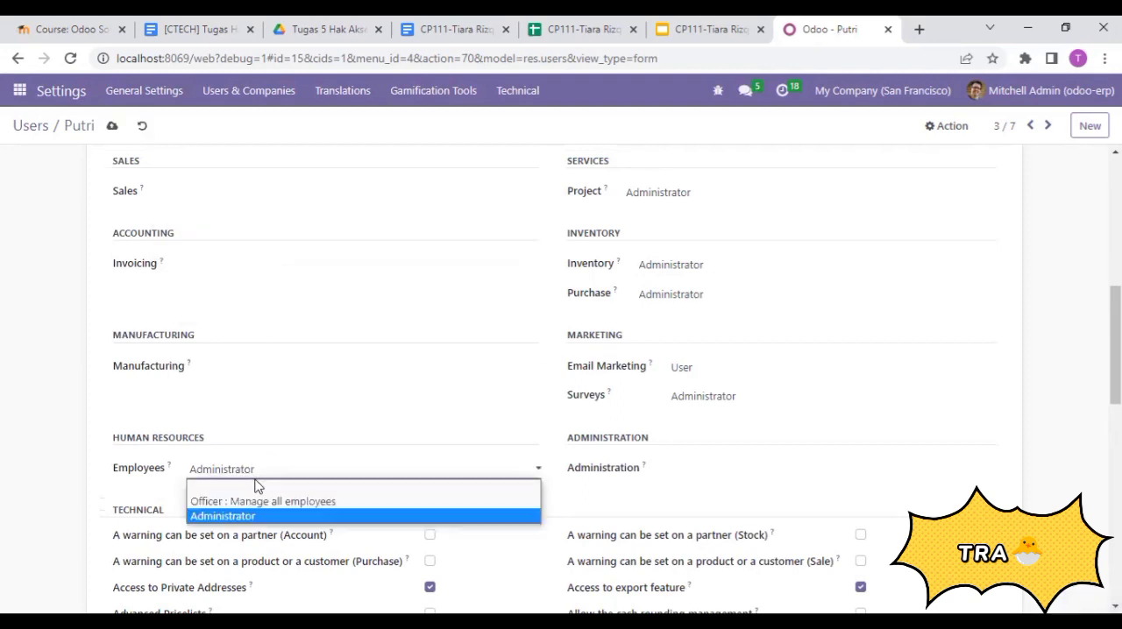
{"action": "left_click", "coordinate": [270, 489]}
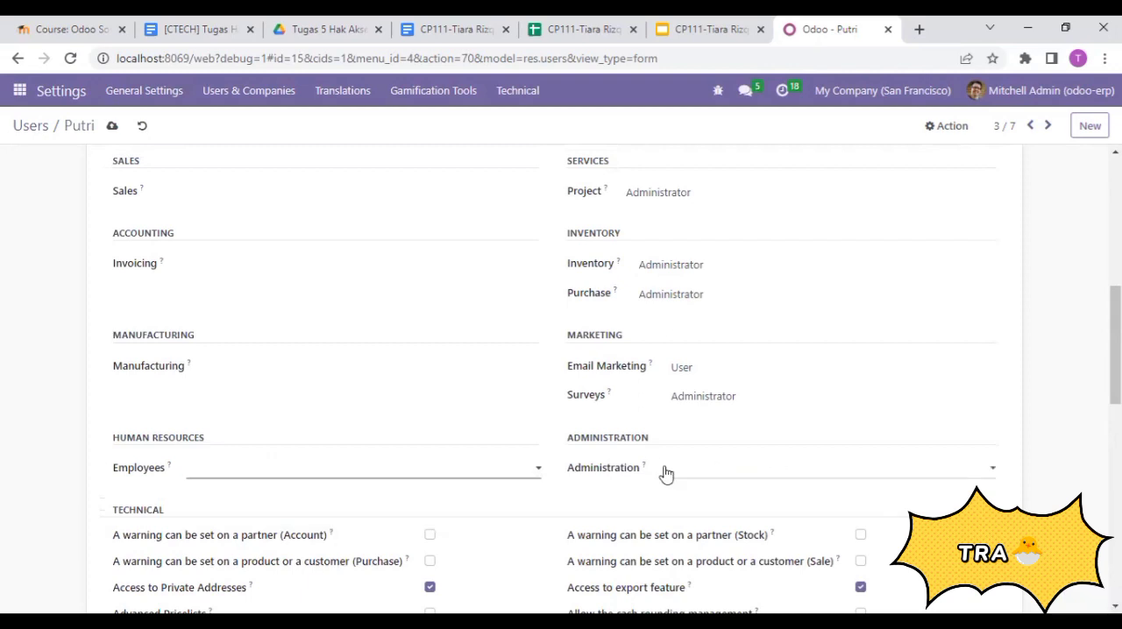
- Clear the Surveys and Email Marketing access rights of the inventory staff member's record
{"action": "left_click", "coordinate": [708, 396]}
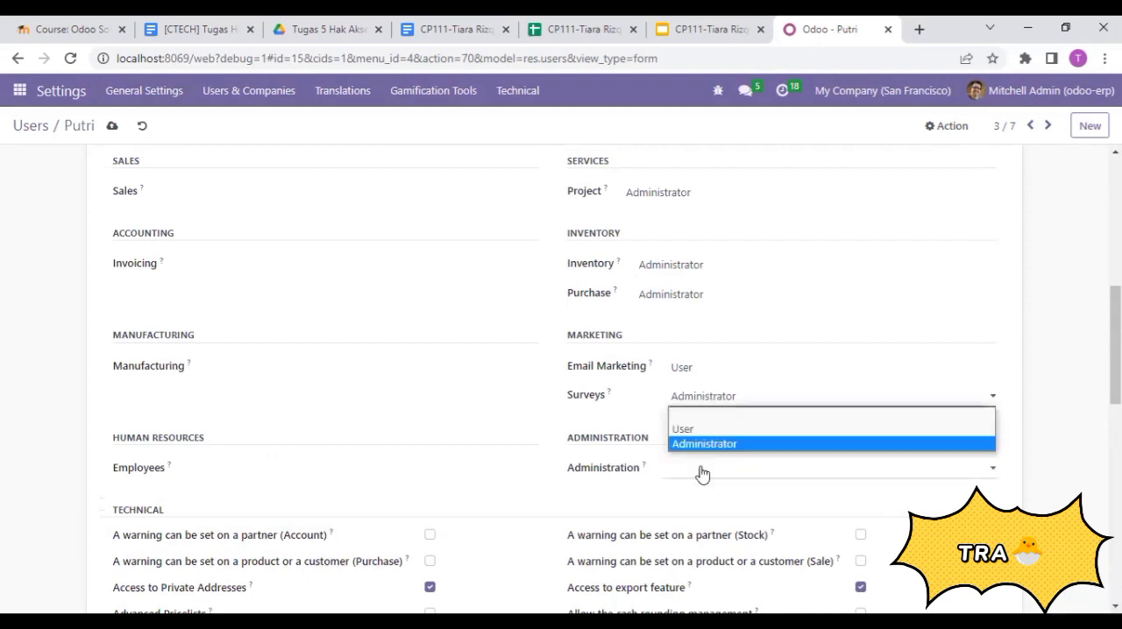
{"action": "left_click", "coordinate": [693, 415]}
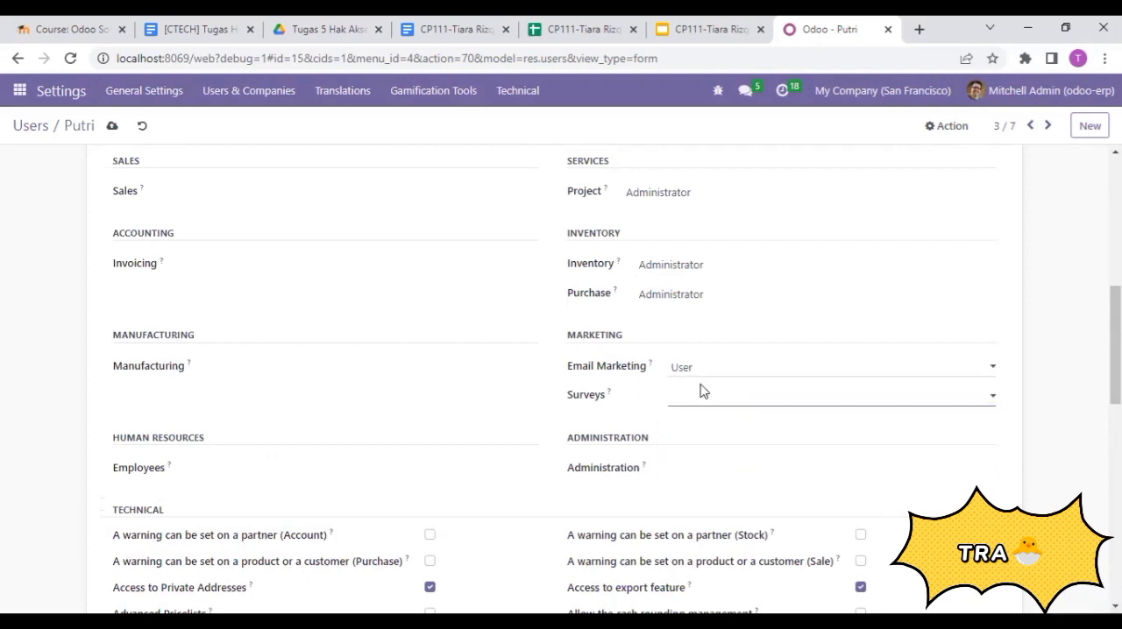
{"action": "left_click", "coordinate": [699, 371]}
{"action": "left_click", "coordinate": [700, 386]}
- Set the inventory staff member's Inventory access to User and clear the Purchase and Project access rights
{"action": "left_click", "coordinate": [694, 274]}
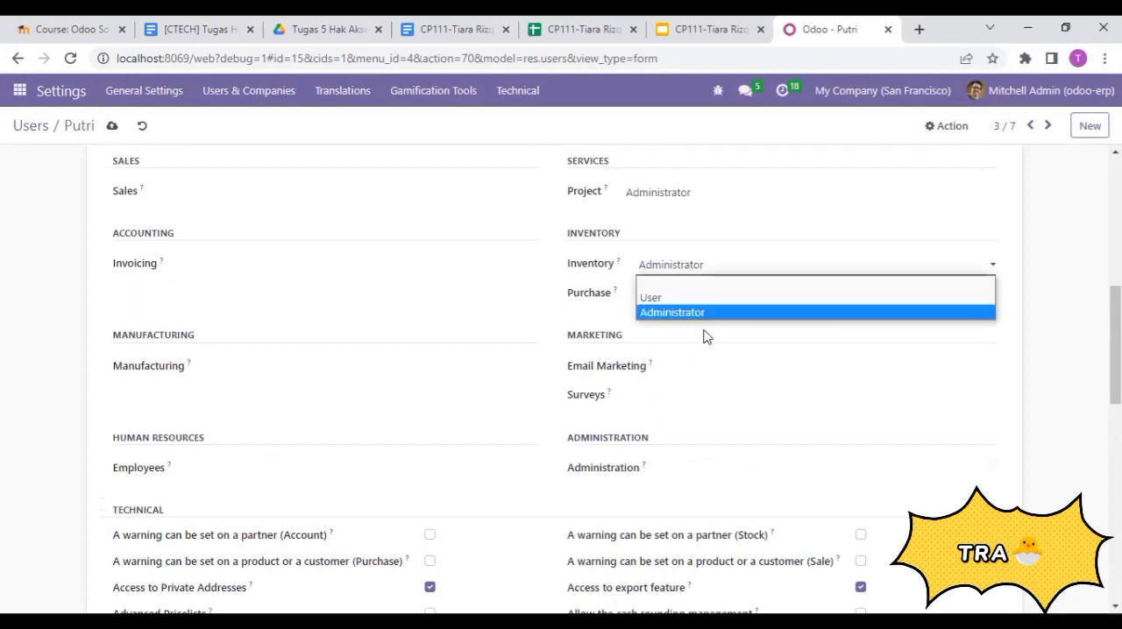
{"action": "left_click", "coordinate": [1078, 385]}
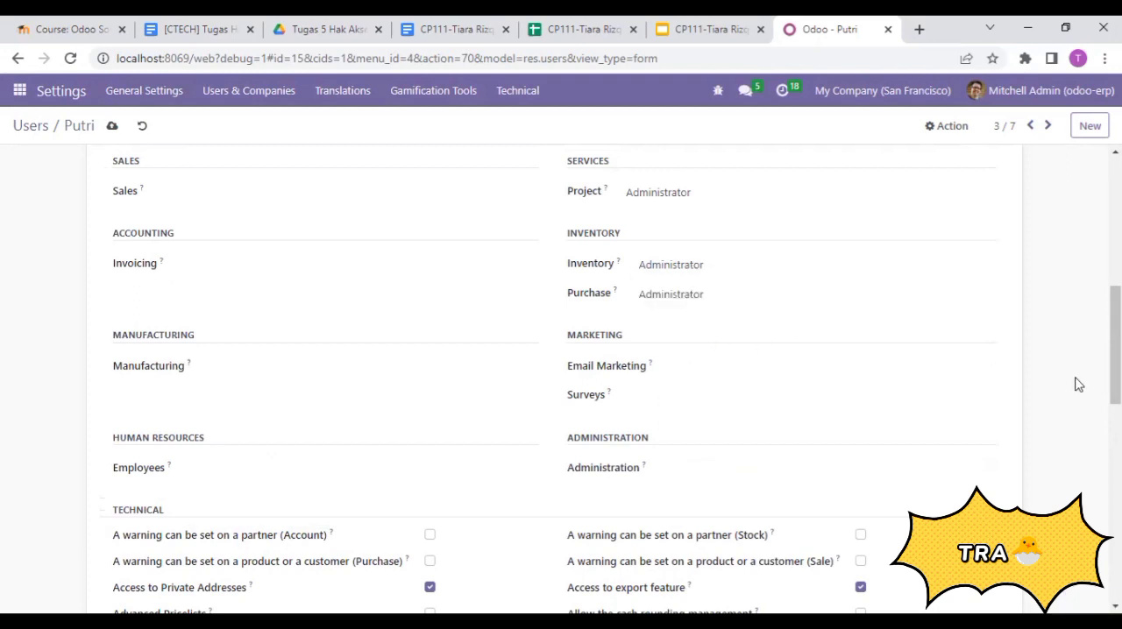
{"action": "left_click", "coordinate": [787, 272]}
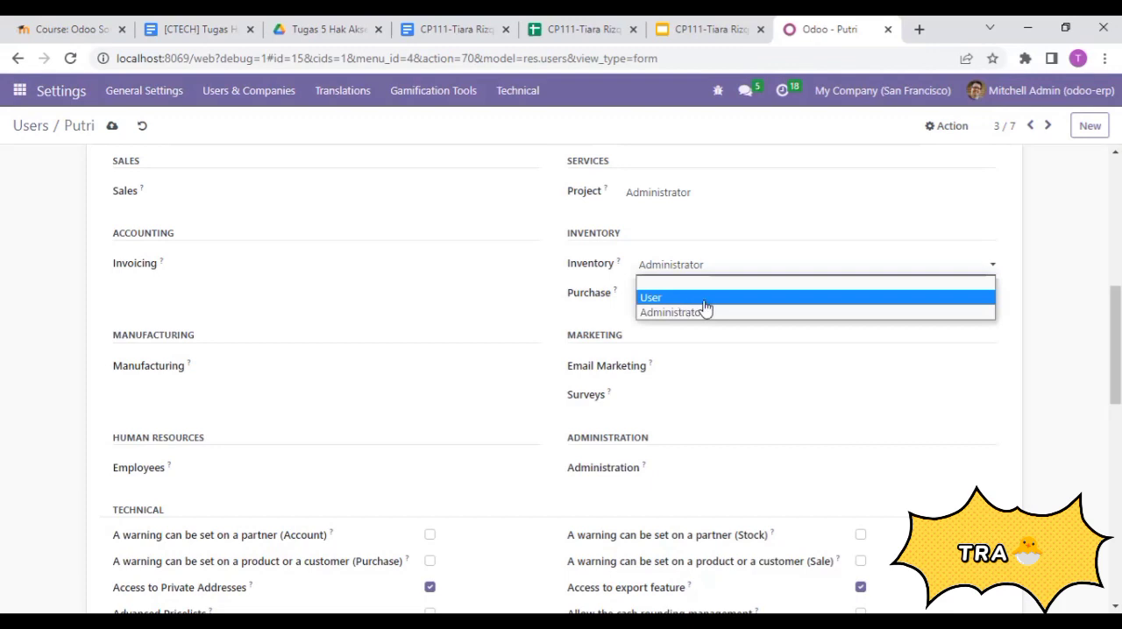
{"action": "left_click", "coordinate": [699, 300]}
{"action": "left_click", "coordinate": [696, 298]}
{"action": "left_click", "coordinate": [675, 320]}
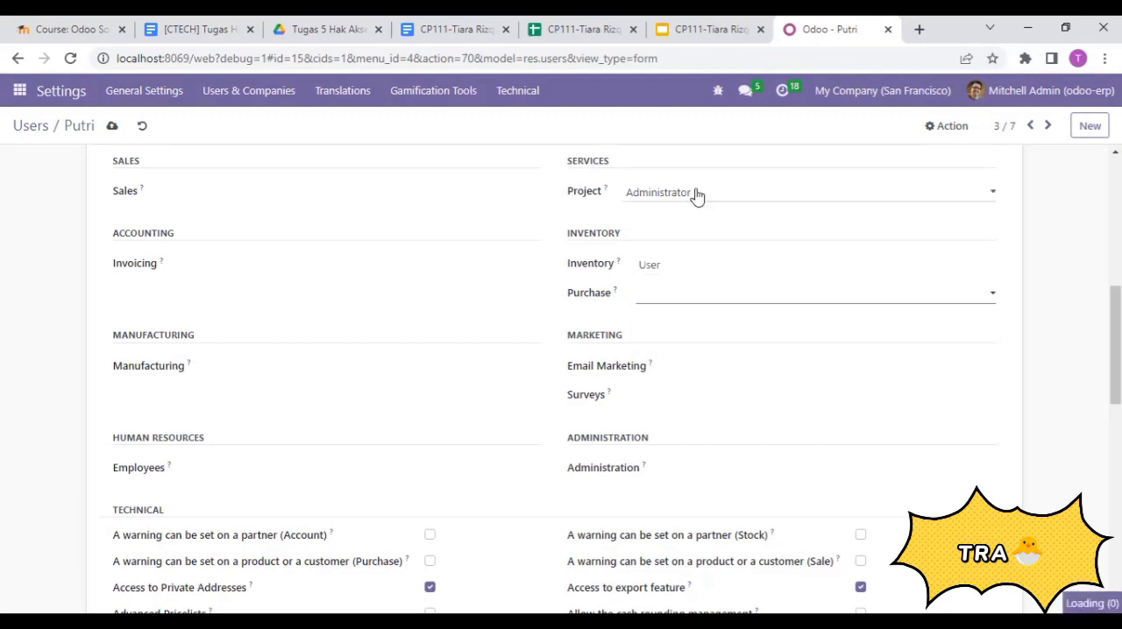
{"action": "left_click", "coordinate": [694, 194]}
{"action": "left_click", "coordinate": [689, 215]}
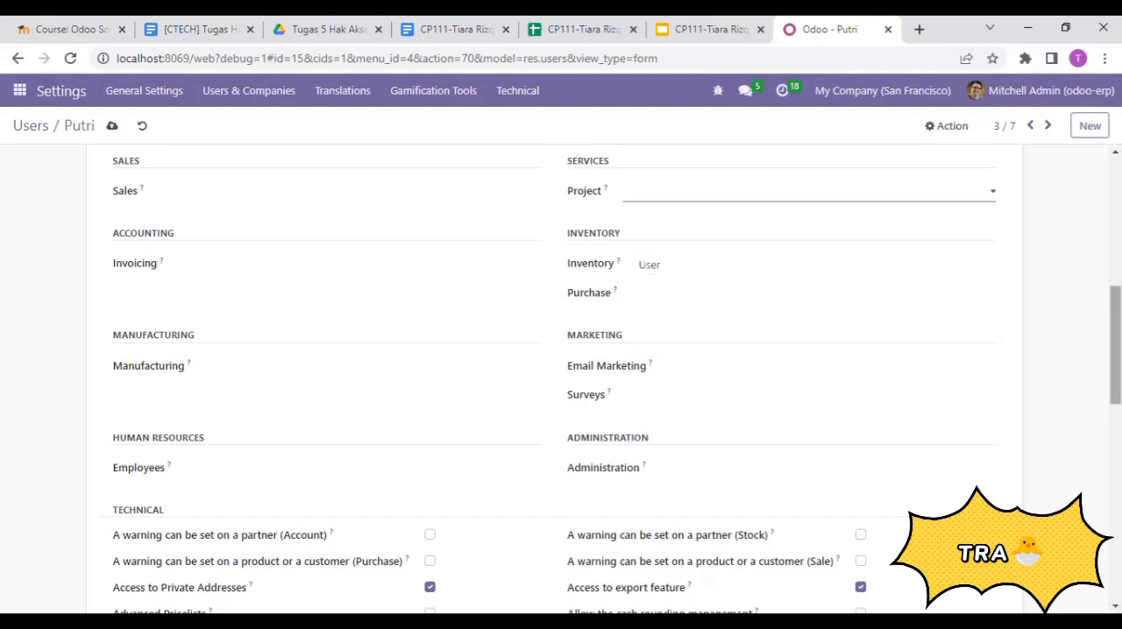
- Disable Contact Creation for the inventory staff member, save the record and return to the users list
{"action": "scroll", "coordinate": [561, 377], "scroll_direction": "up", "scroll_amount": 2}
{"action": "scroll", "coordinate": [561, 377], "scroll_direction": "down", "scroll_amount": 2}
{"action": "scroll", "coordinate": [561, 377], "scroll_direction": "down", "scroll_amount": 9}
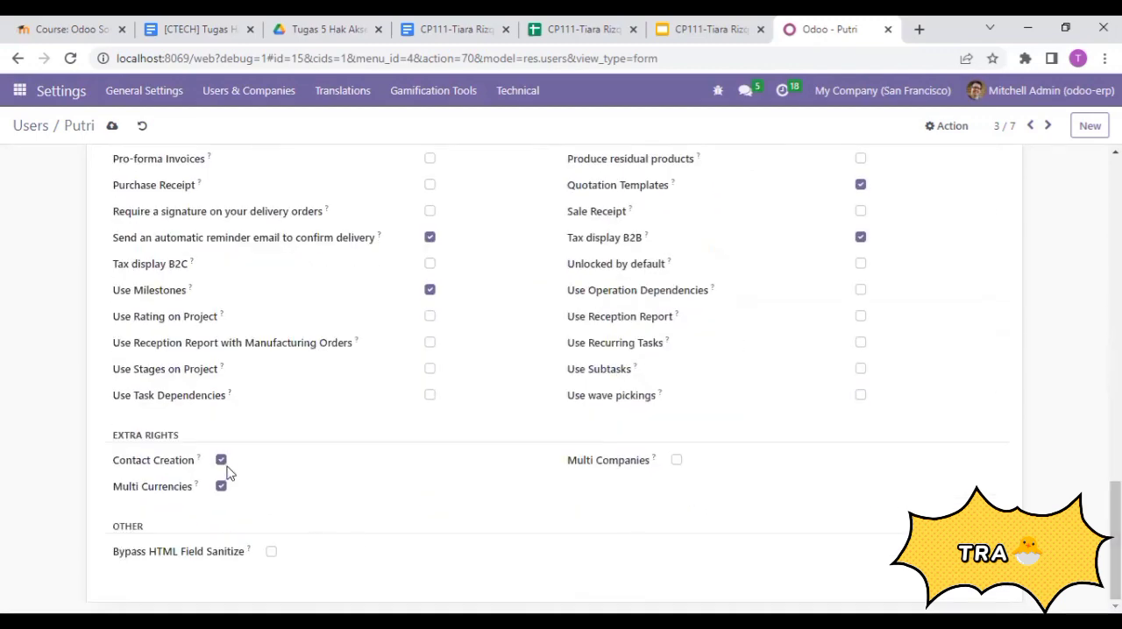
{"action": "left_click", "coordinate": [222, 462]}
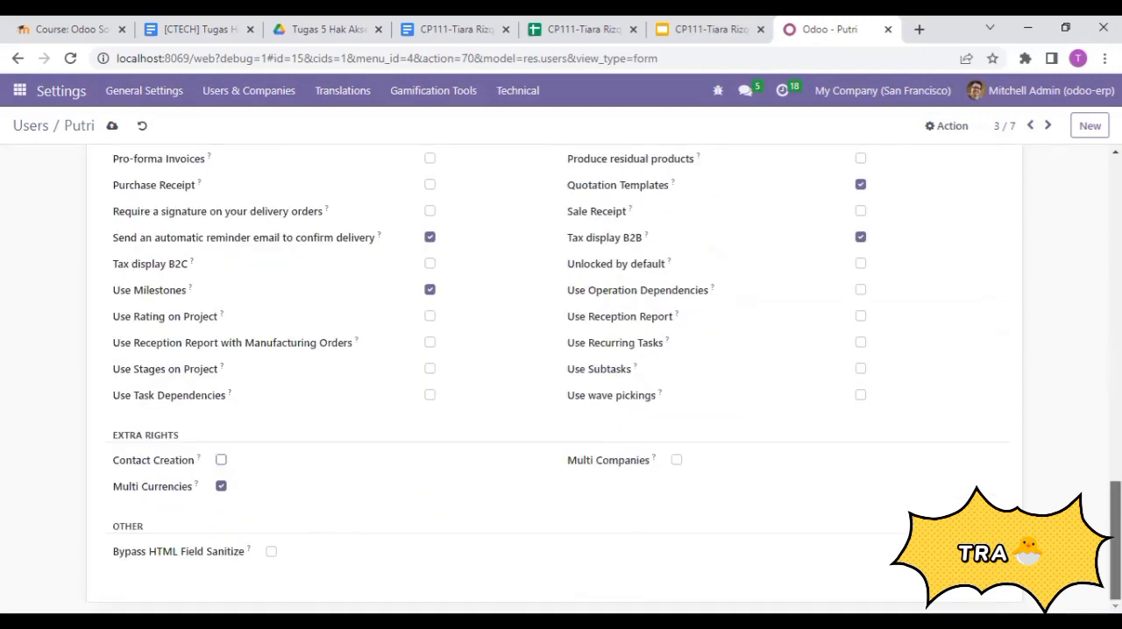
{"action": "scroll", "coordinate": [222, 463], "scroll_direction": "up", "scroll_amount": 10}
{"action": "left_click_drag", "start_coordinate": [1115, 289], "coordinate": [1114, 216]}
{"action": "left_click", "coordinate": [116, 125]}
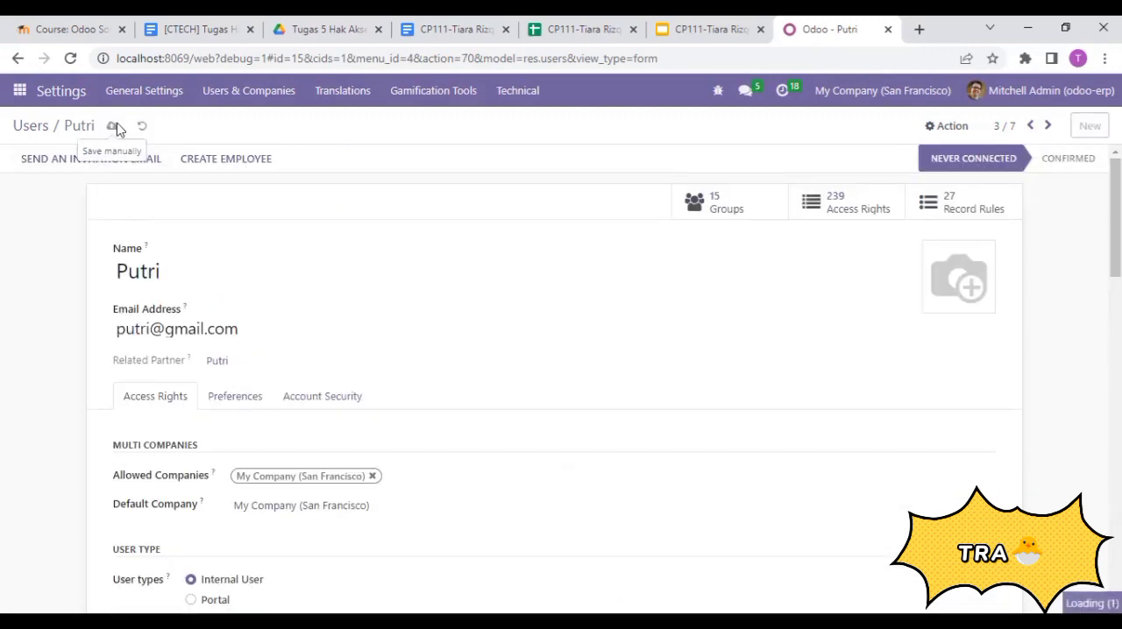
{"action": "scroll", "coordinate": [527, 281], "scroll_direction": "down", "scroll_amount": 6}
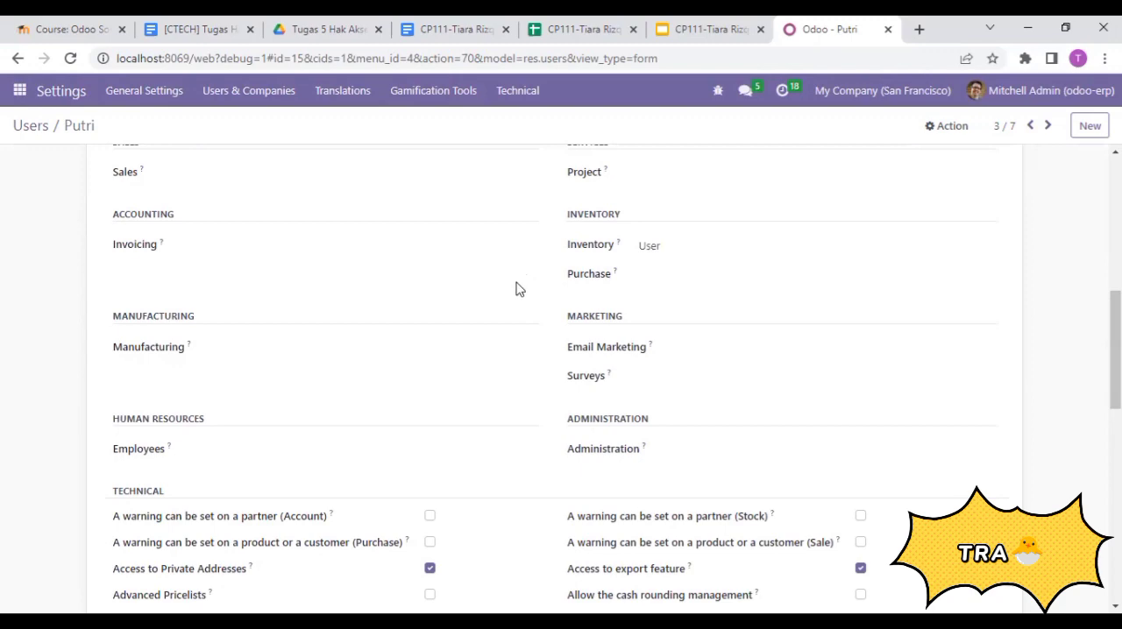
{"action": "left_click", "coordinate": [30, 130]}
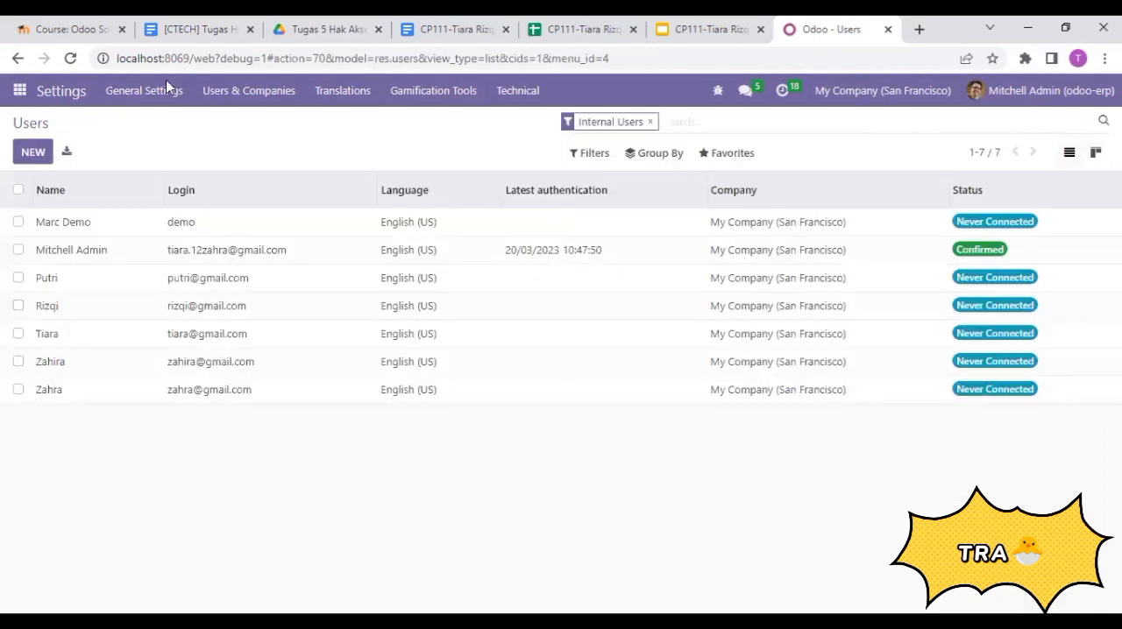
- Check the accounting staff roles in the user data spreadsheet and SKENARIO slide, and open the first accounting staff member's user record in Odoo
{"action": "left_click", "coordinate": [593, 30]}
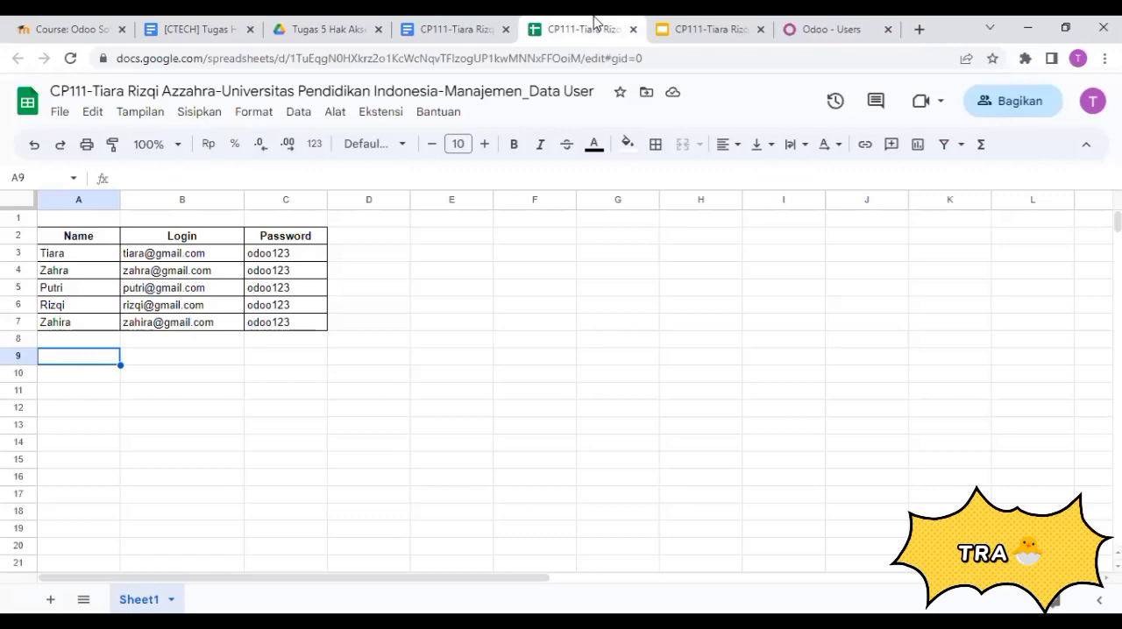
{"action": "left_click", "coordinate": [692, 27]}
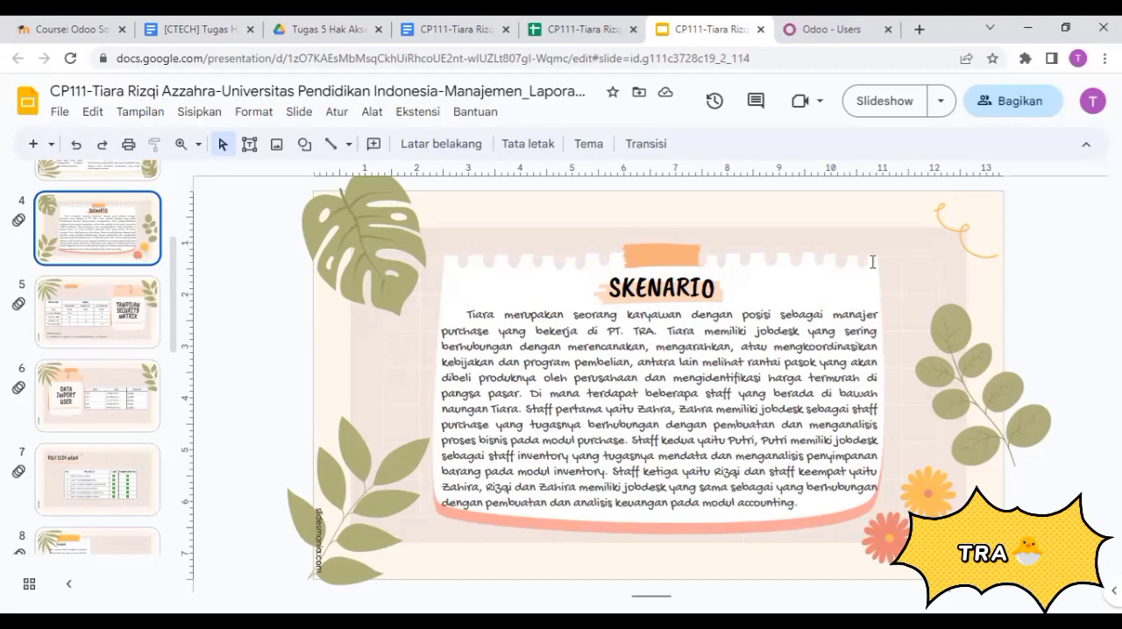
{"action": "left_click", "coordinate": [844, 25]}
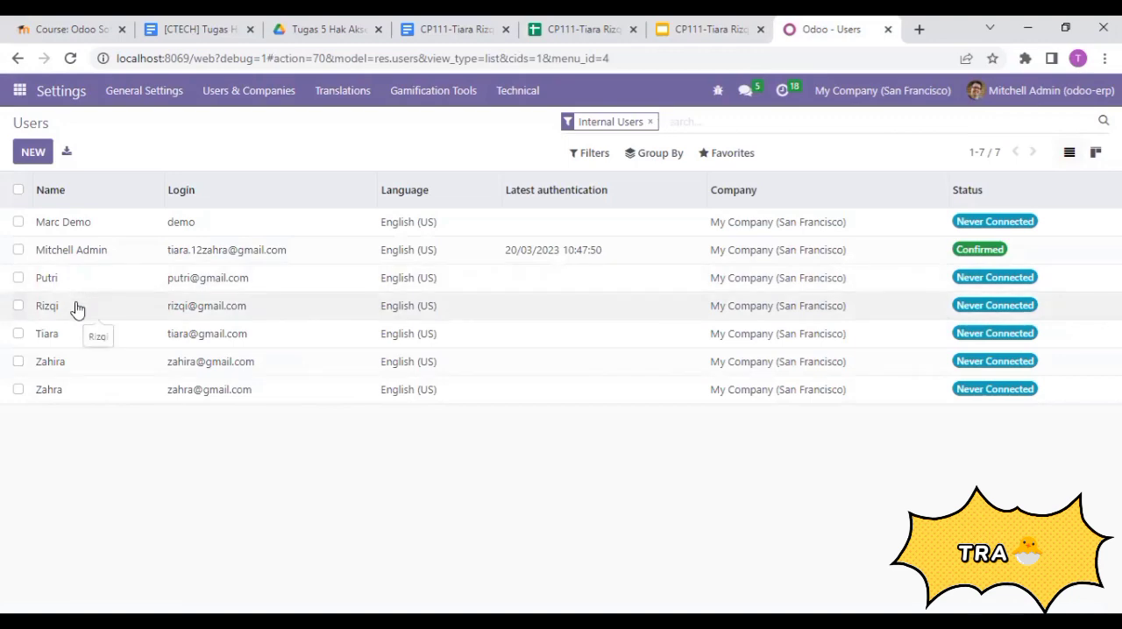
{"action": "left_click", "coordinate": [609, 23]}
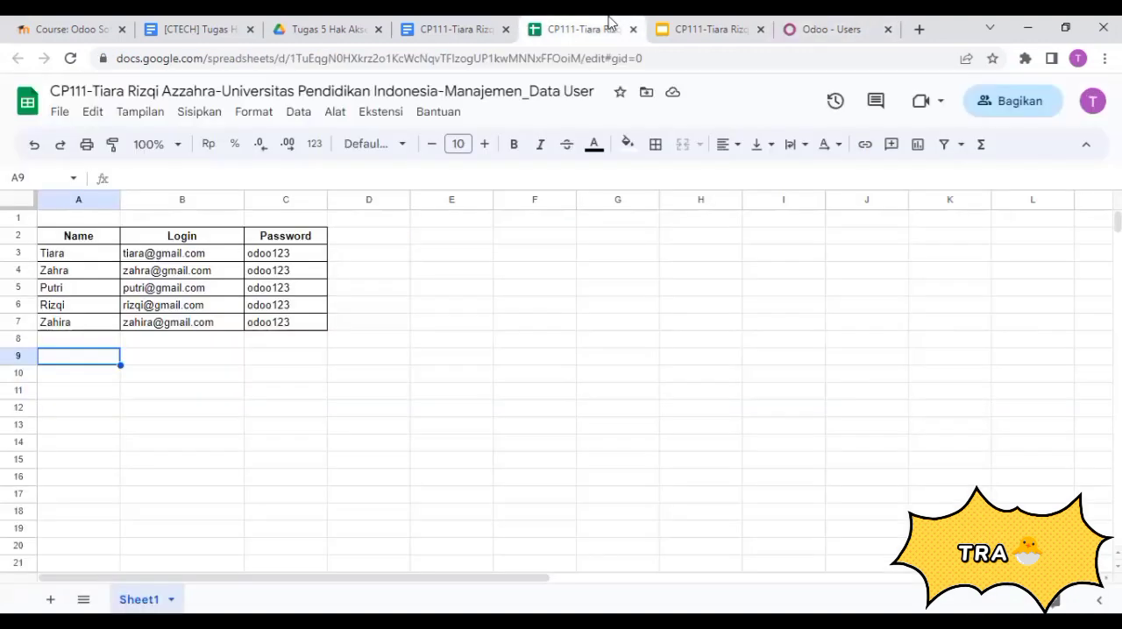
{"action": "left_click", "coordinate": [841, 26]}
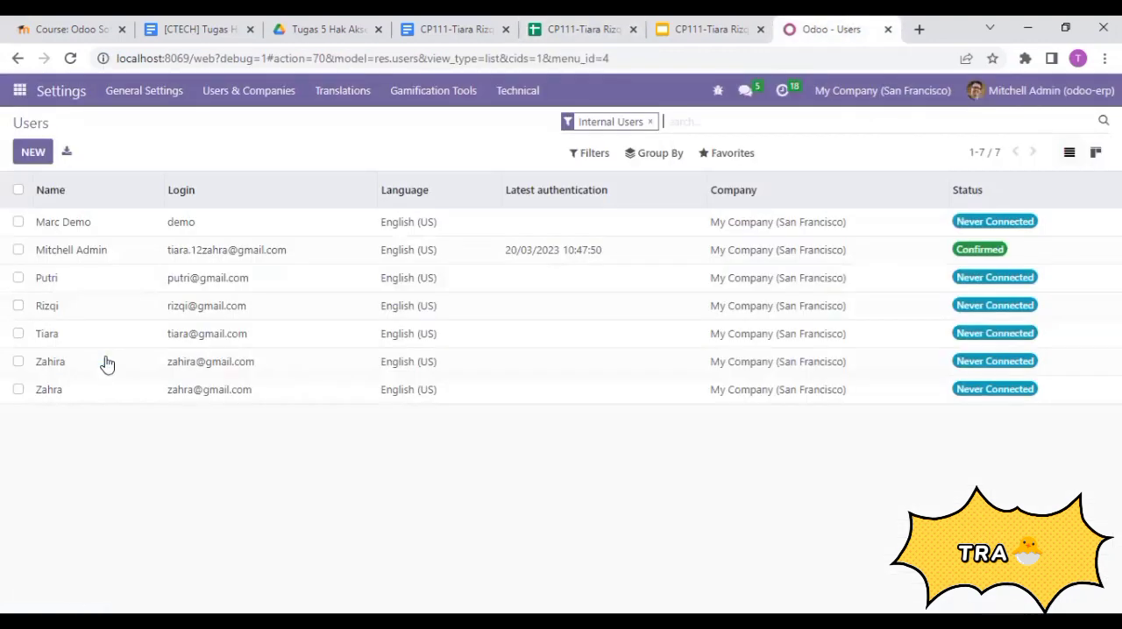
{"action": "left_click", "coordinate": [81, 314]}
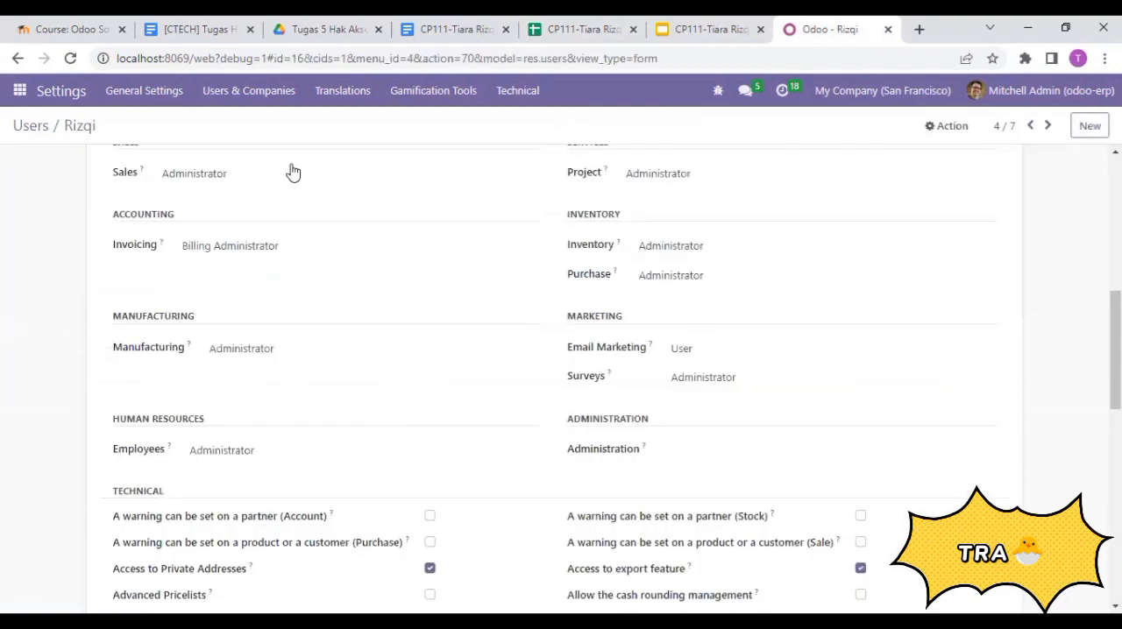
- Clear the Sales, Invoicing, Manufacturing and Employees access rights of the first accounting staff member's record
{"action": "left_click", "coordinate": [261, 174]}
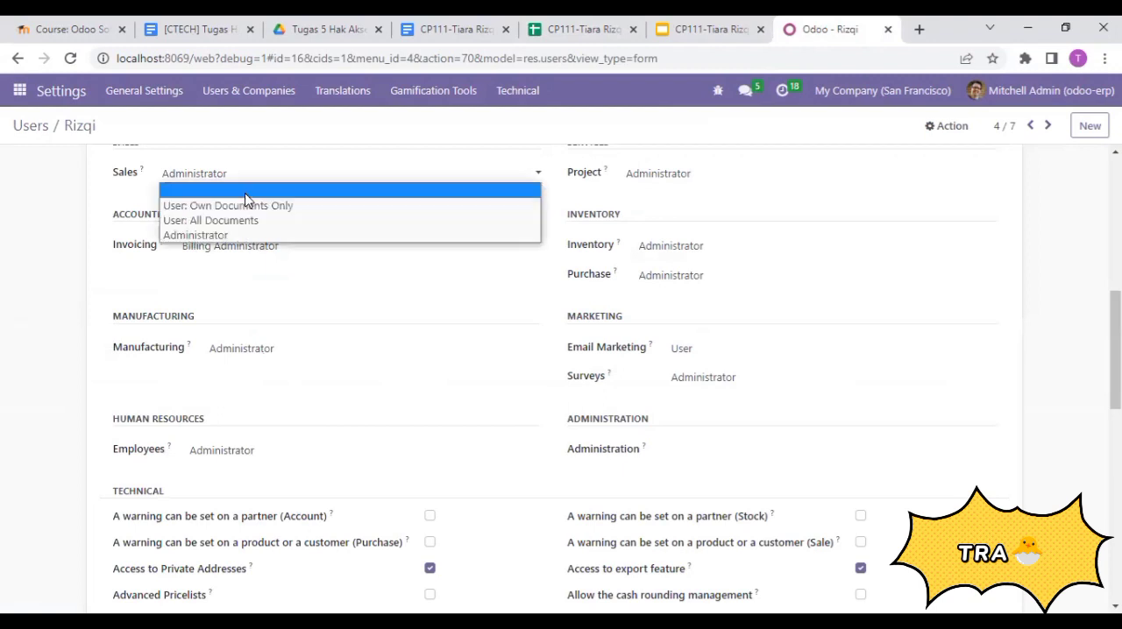
{"action": "left_click", "coordinate": [245, 192]}
{"action": "left_click", "coordinate": [244, 251]}
{"action": "left_click", "coordinate": [245, 260]}
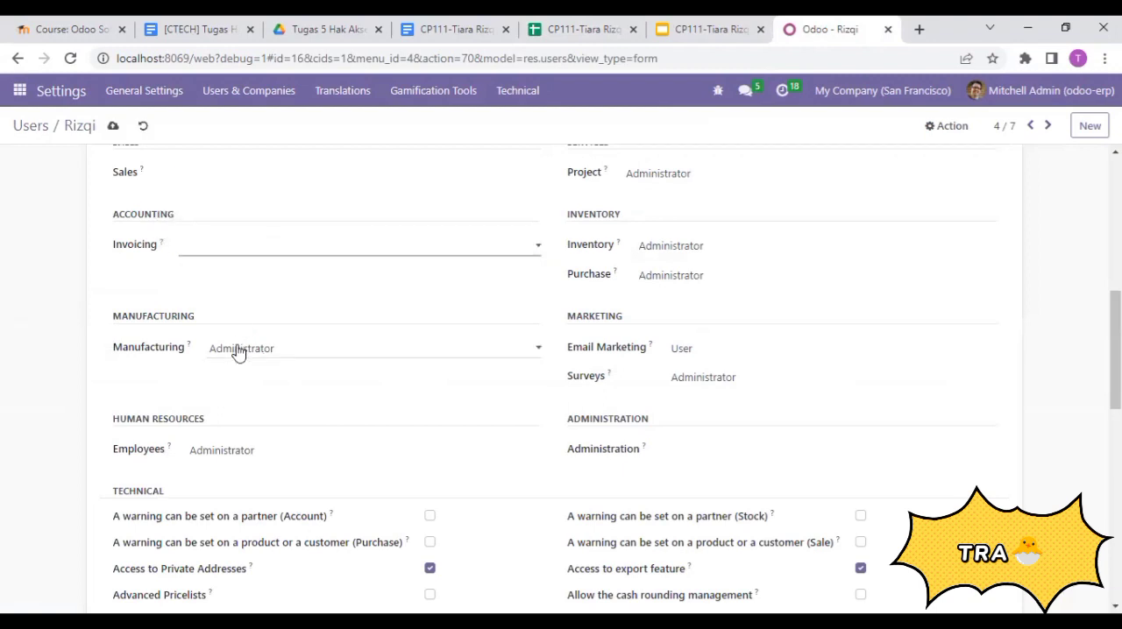
{"action": "left_click", "coordinate": [239, 352]}
{"action": "left_click", "coordinate": [248, 368]}
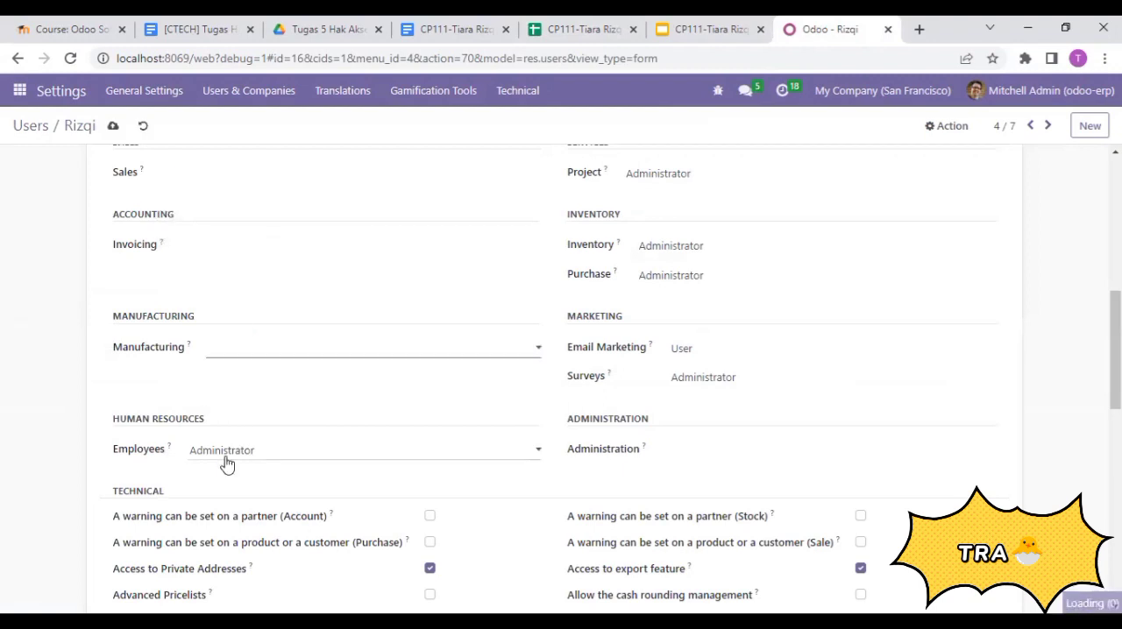
{"action": "left_click", "coordinate": [226, 454]}
{"action": "left_click", "coordinate": [234, 473]}
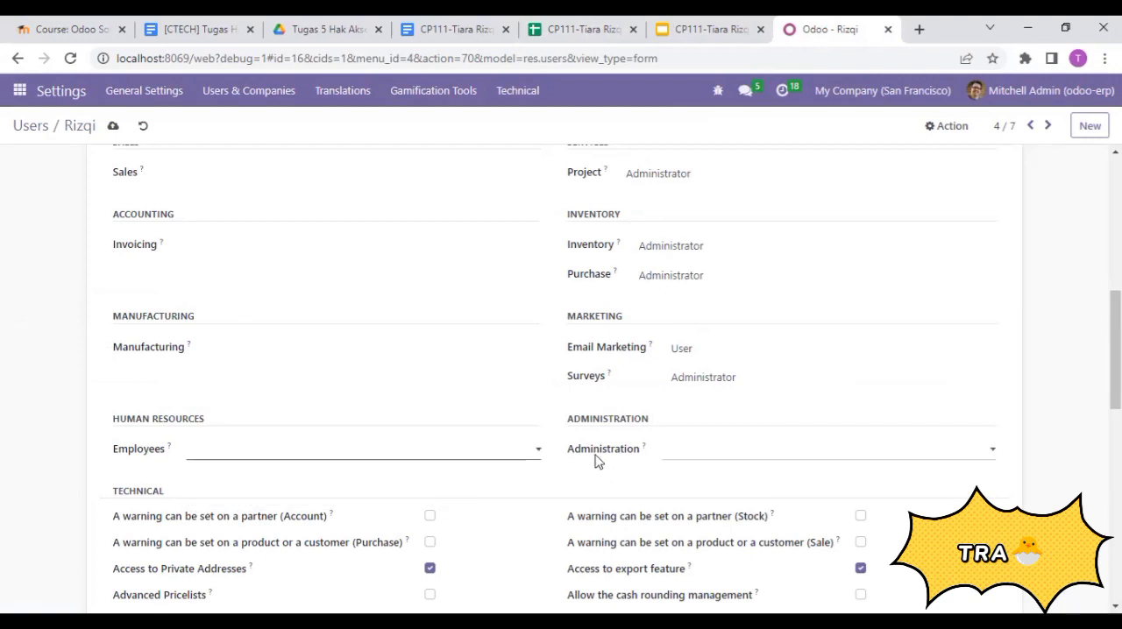
- Clear the Surveys and Email Marketing access rights of the first accounting staff member's record
{"action": "left_click", "coordinate": [705, 386]}
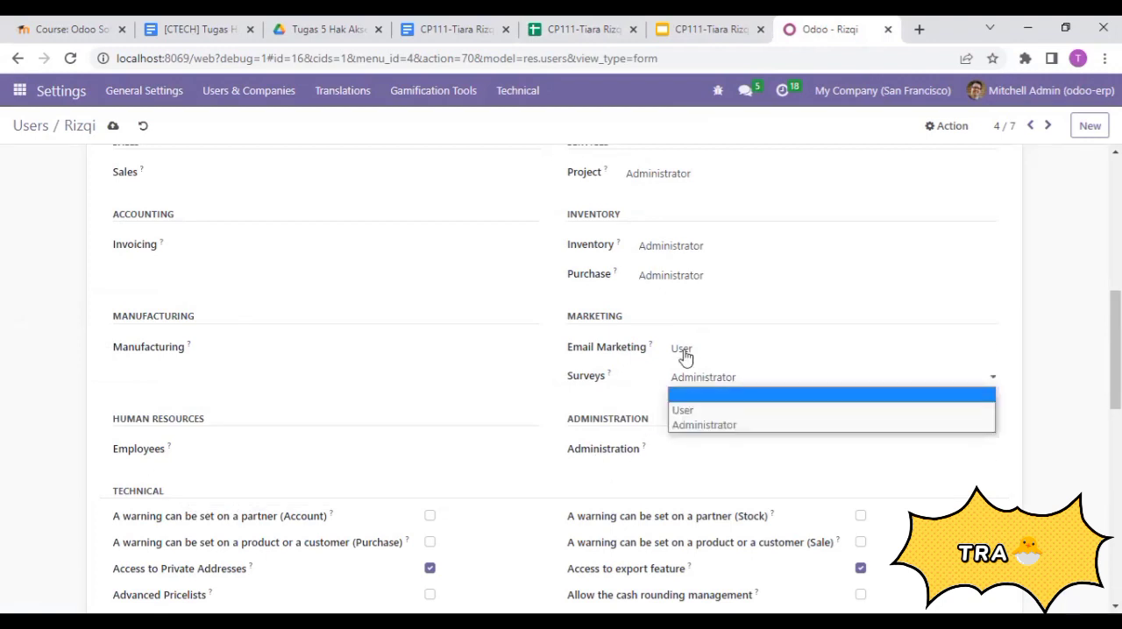
{"action": "left_click", "coordinate": [689, 395]}
{"action": "left_click", "coordinate": [686, 354]}
{"action": "left_click", "coordinate": [692, 367]}
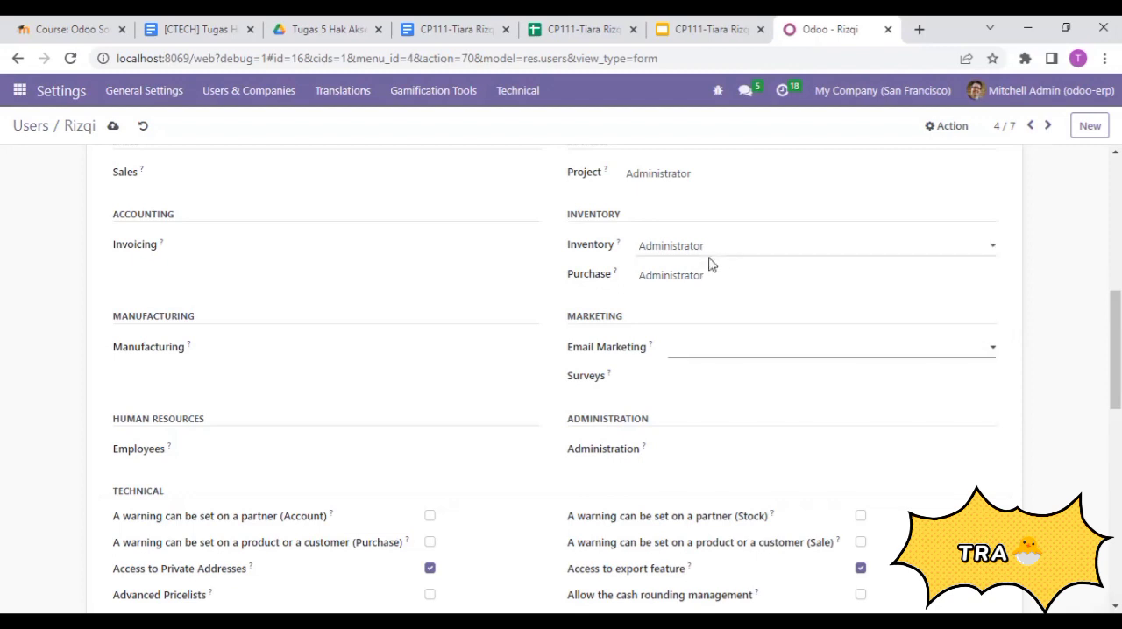
- Set the first accounting staff member's Invoicing access to Billing and clear the Project, Inventory and Purchase access rights
{"action": "scroll", "coordinate": [560, 377], "scroll_direction": "up", "scroll_amount": 2}
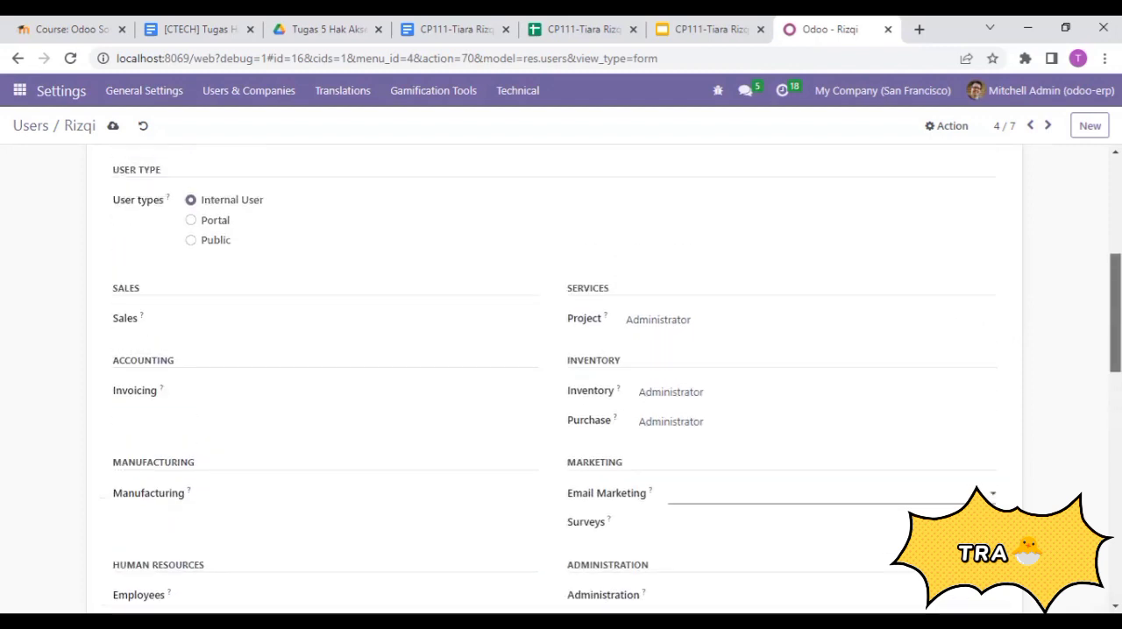
{"action": "left_click", "coordinate": [202, 402]}
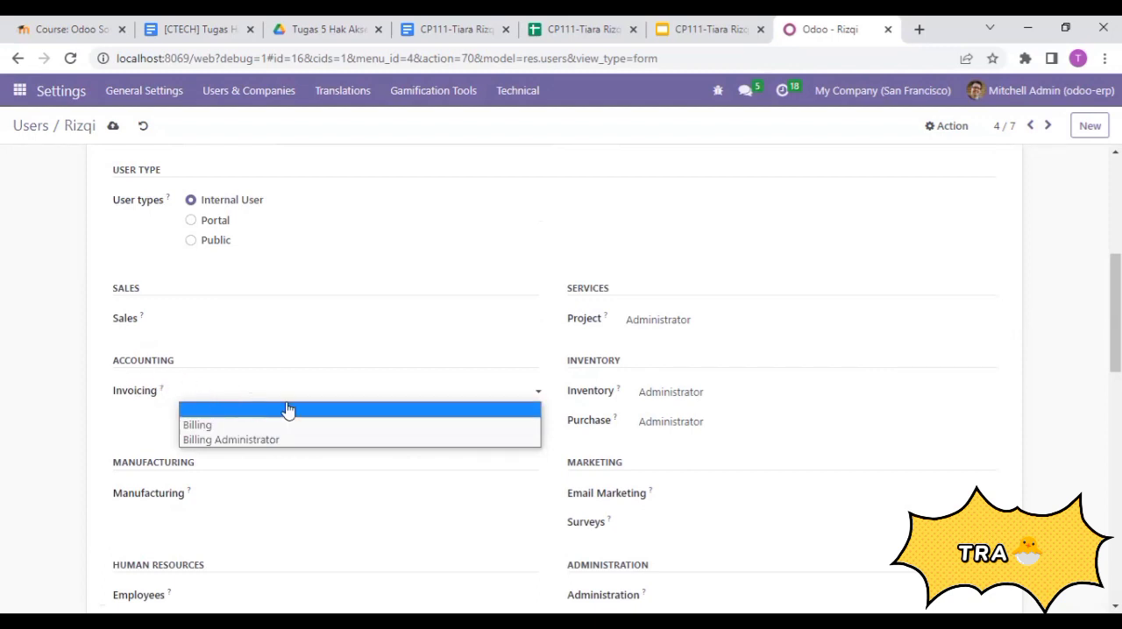
{"action": "left_click", "coordinate": [204, 427]}
{"action": "left_click", "coordinate": [704, 321]}
{"action": "left_click", "coordinate": [680, 331]}
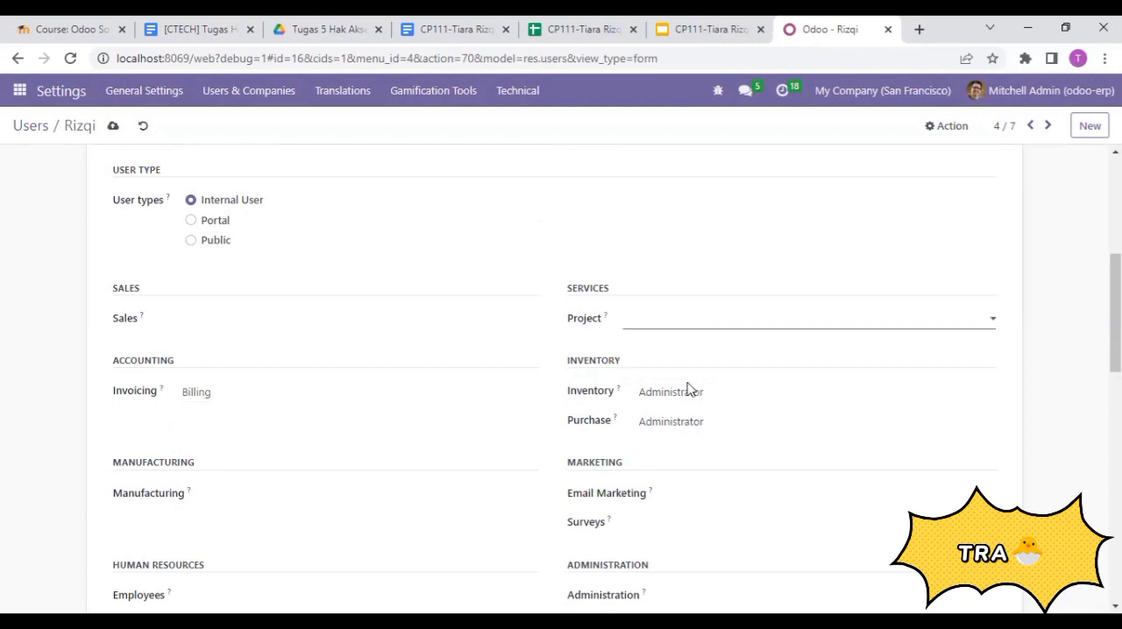
{"action": "left_click", "coordinate": [686, 397]}
{"action": "left_click", "coordinate": [680, 409]}
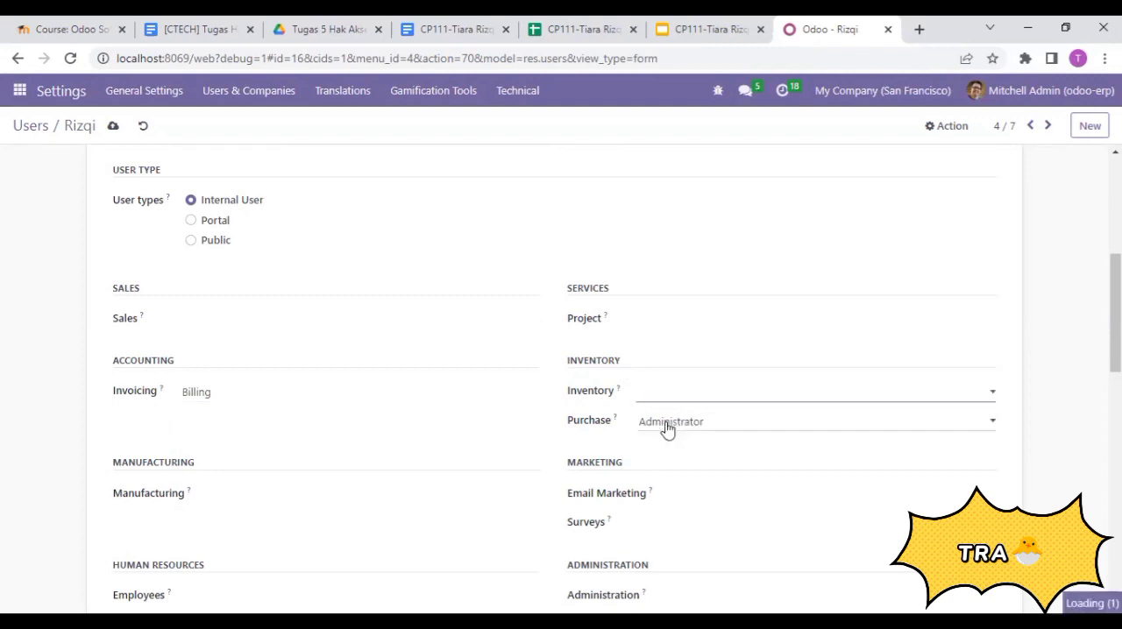
{"action": "left_click", "coordinate": [666, 427]}
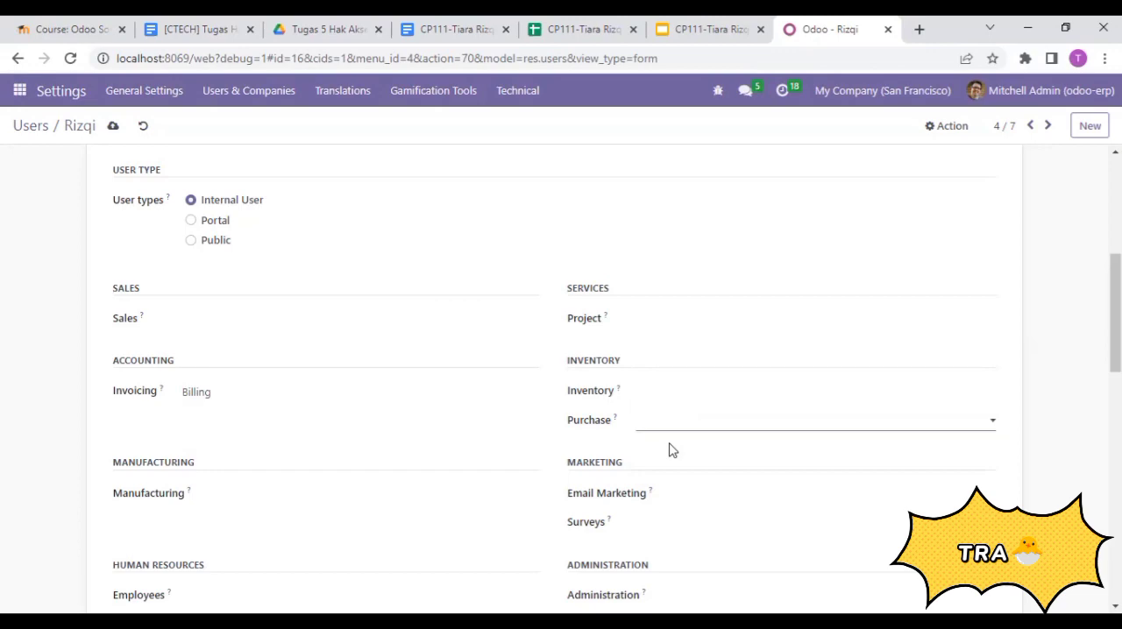
- Disable Contact Creation for the first accounting staff member, save the record and return to the users list
{"action": "scroll", "coordinate": [671, 449], "scroll_direction": "down", "scroll_amount": 15}
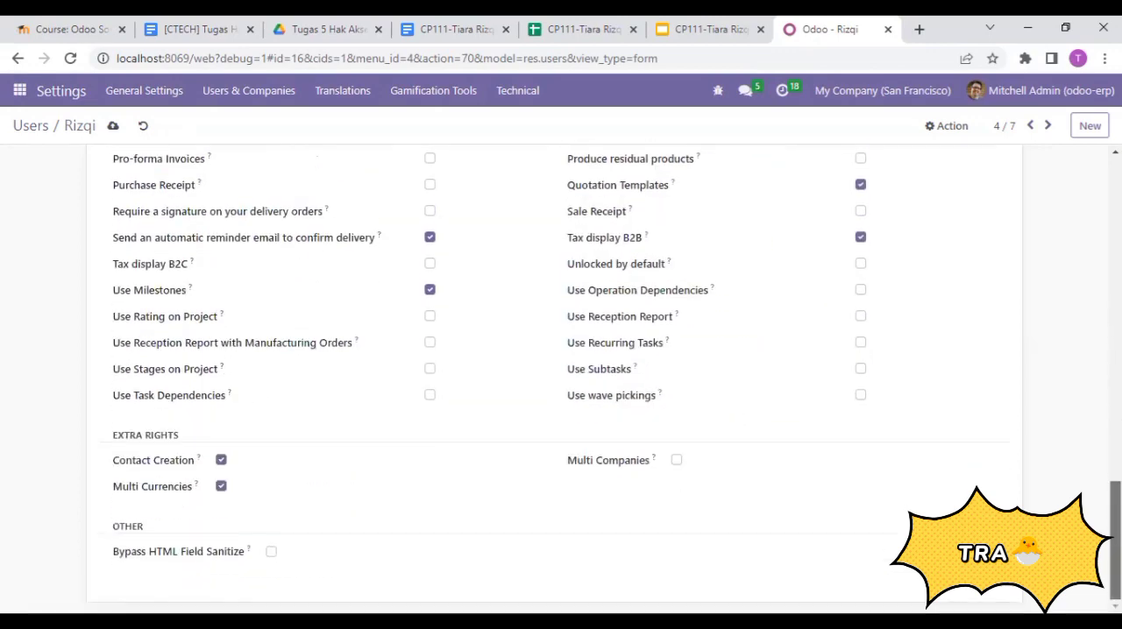
{"action": "left_click", "coordinate": [221, 460]}
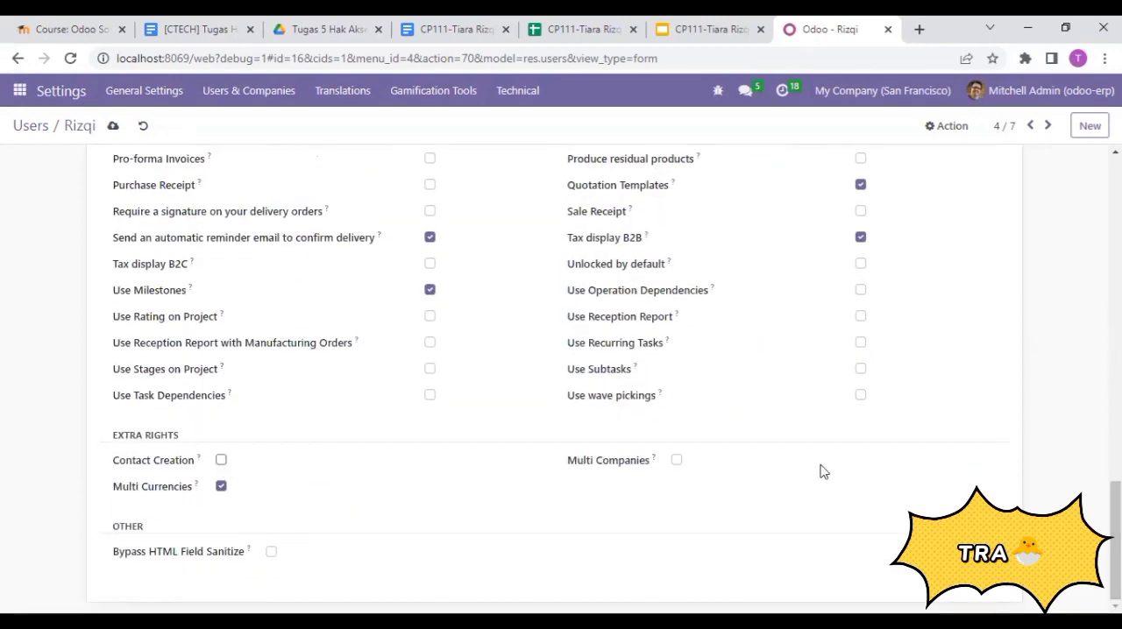
{"action": "left_click_drag", "start_coordinate": [1116, 541], "coordinate": [1115, 216]}
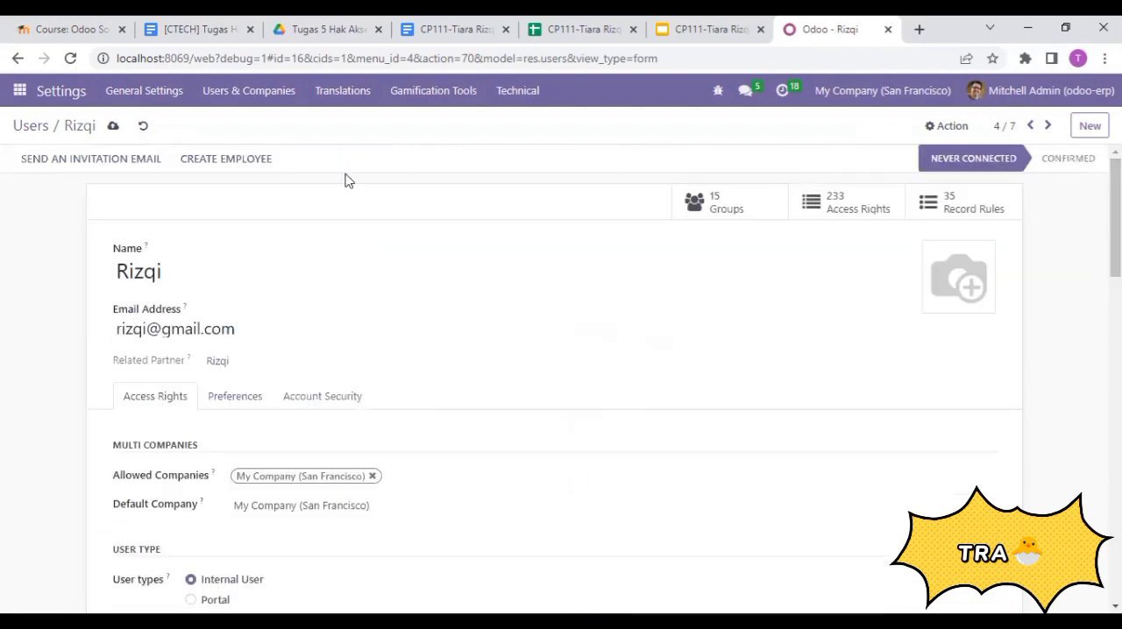
{"action": "left_click", "coordinate": [112, 128]}
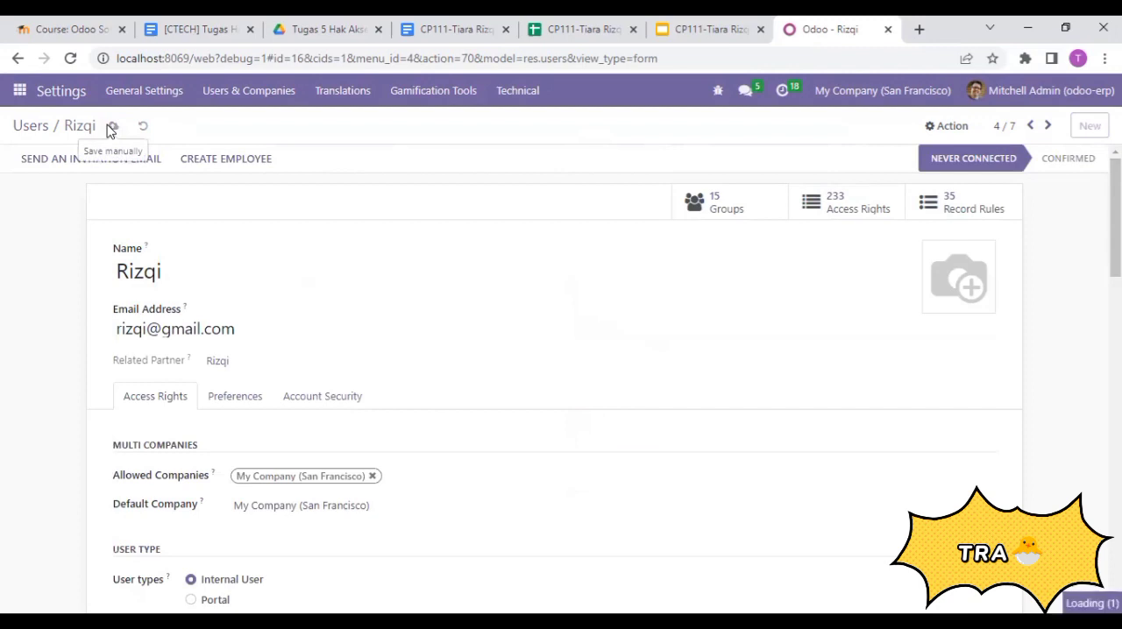
{"action": "left_click", "coordinate": [27, 128]}
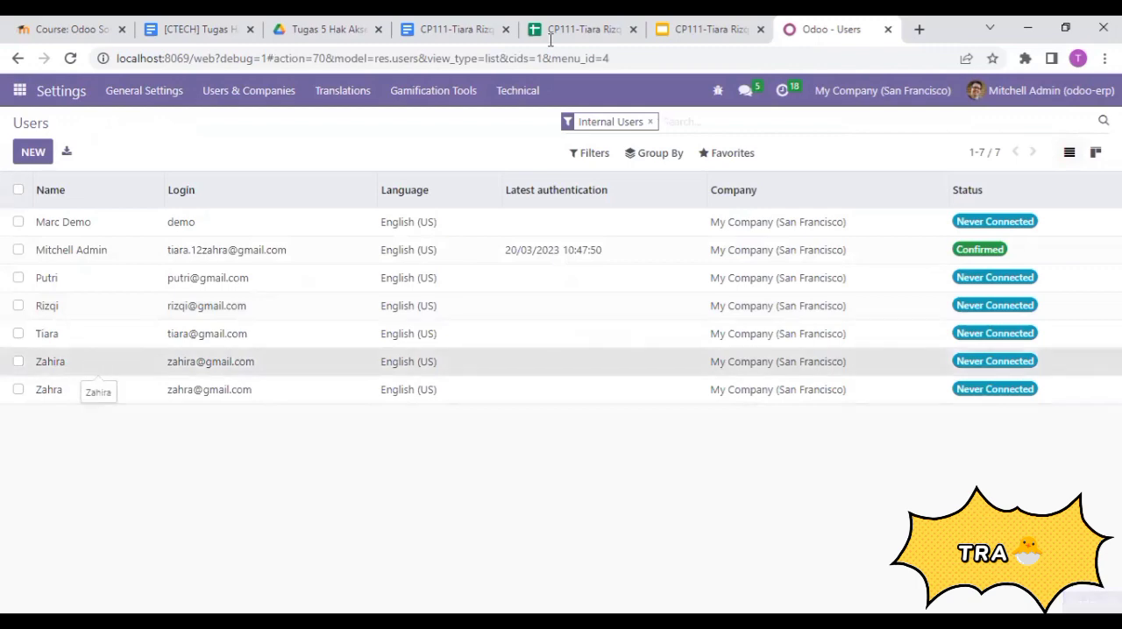
- Check the user data spreadsheet and open the second accounting staff member's user record in Odoo
{"action": "left_click", "coordinate": [605, 22]}
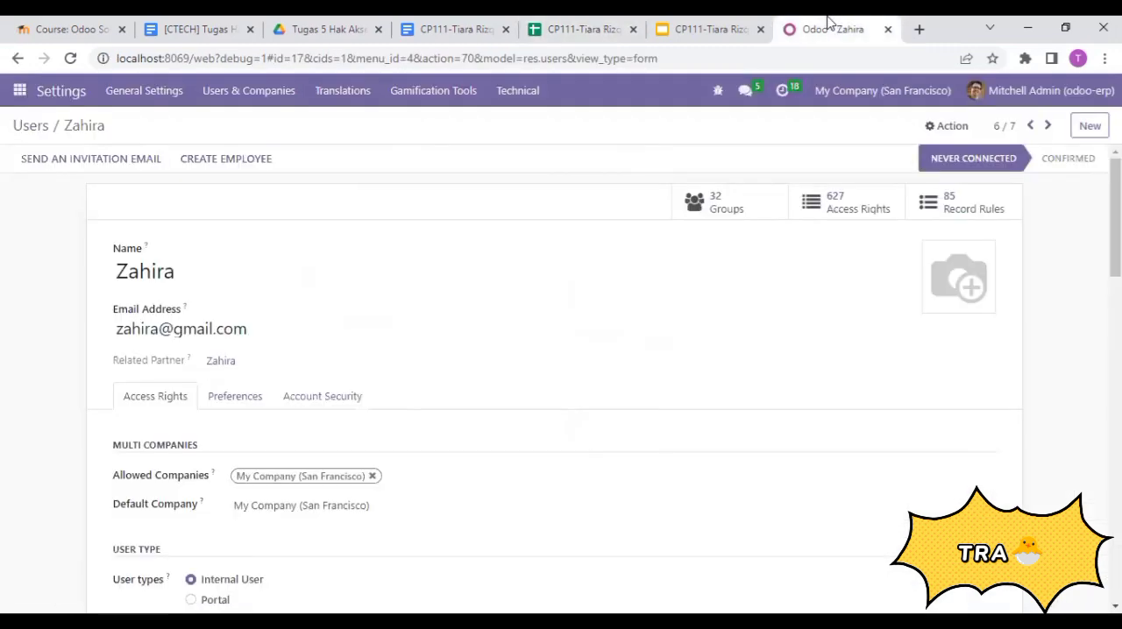
- Clear the Sales access right of the second accounting staff member's record and set Invoicing to Billing
{"action": "scroll", "coordinate": [561, 377], "scroll_direction": "down", "scroll_amount": 4}
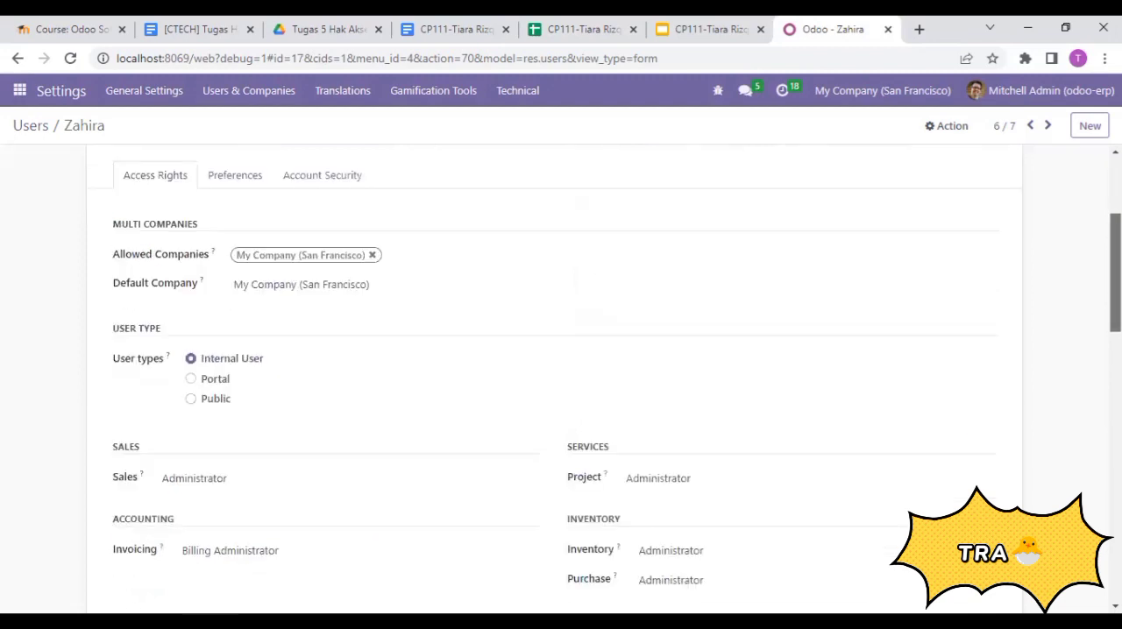
{"action": "scroll", "coordinate": [563, 229], "scroll_direction": "down", "scroll_amount": 1}
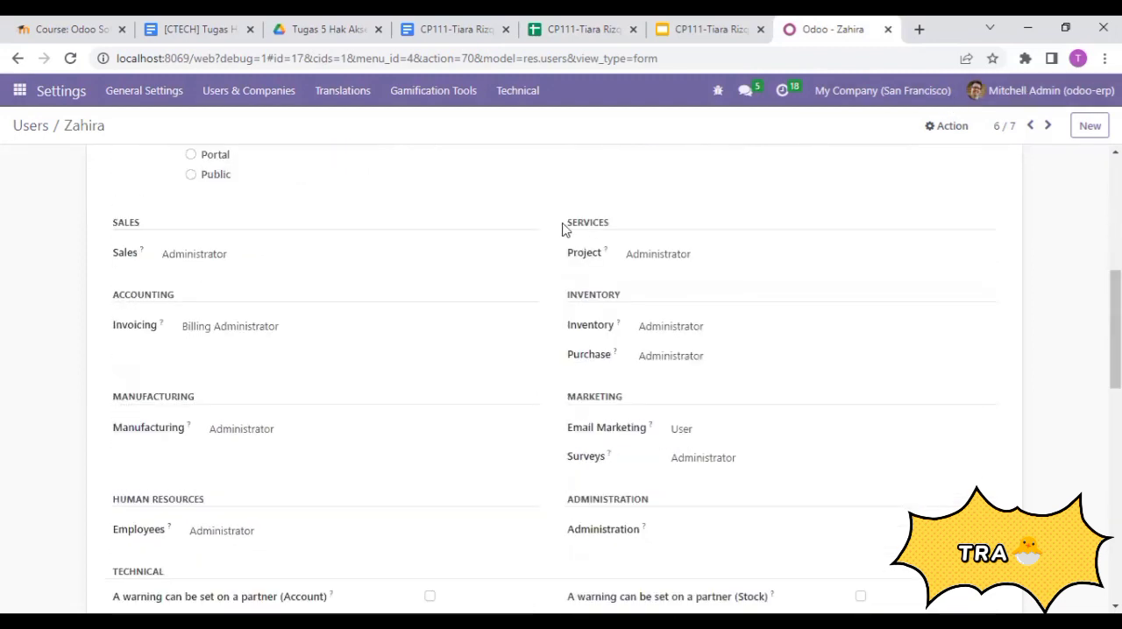
{"action": "left_click", "coordinate": [267, 253]}
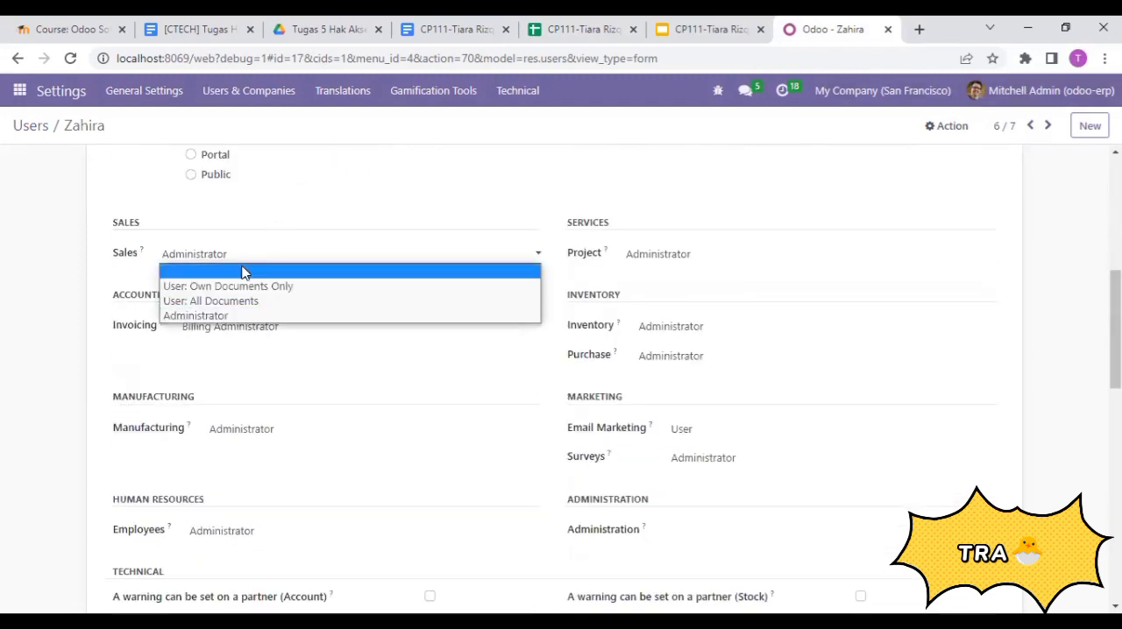
{"action": "left_click", "coordinate": [245, 274]}
{"action": "left_click", "coordinate": [244, 328]}
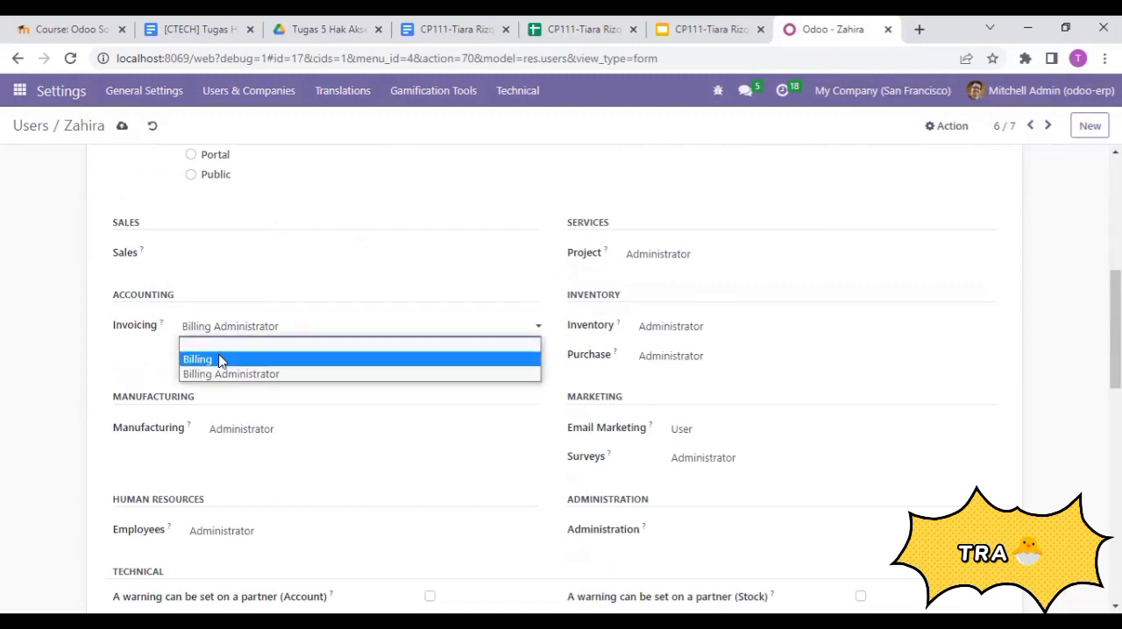
{"action": "left_click", "coordinate": [219, 359]}
- Clear the Manufacturing and Employees access rights of the second accounting staff member's record
{"action": "left_click", "coordinate": [245, 438]}
{"action": "left_click", "coordinate": [245, 447]}
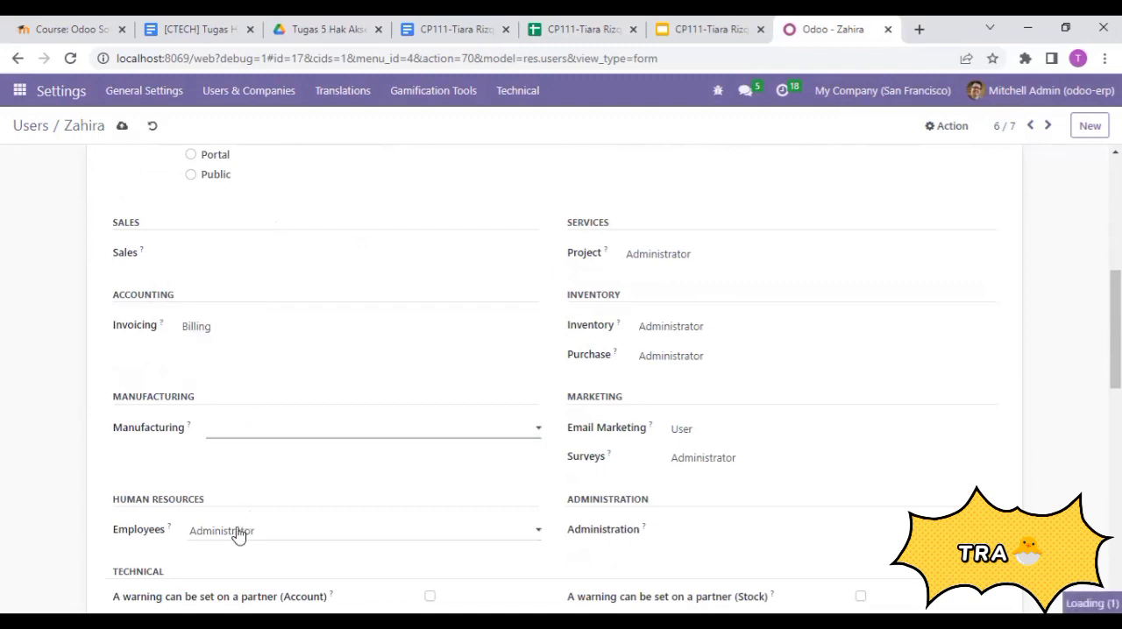
{"action": "left_click", "coordinate": [242, 535]}
{"action": "left_click", "coordinate": [245, 545]}
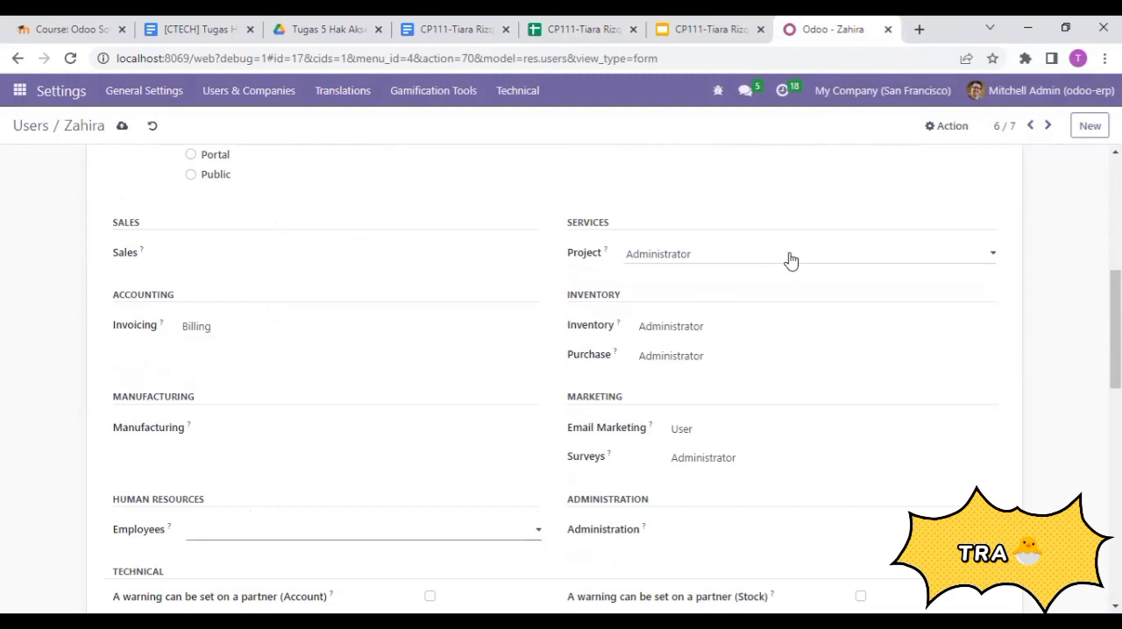
- Clear the Project, Inventory and Purchase access rights of the second accounting staff member's record
{"action": "left_click", "coordinate": [738, 258]}
{"action": "left_click", "coordinate": [738, 270]}
{"action": "left_click", "coordinate": [697, 333]}
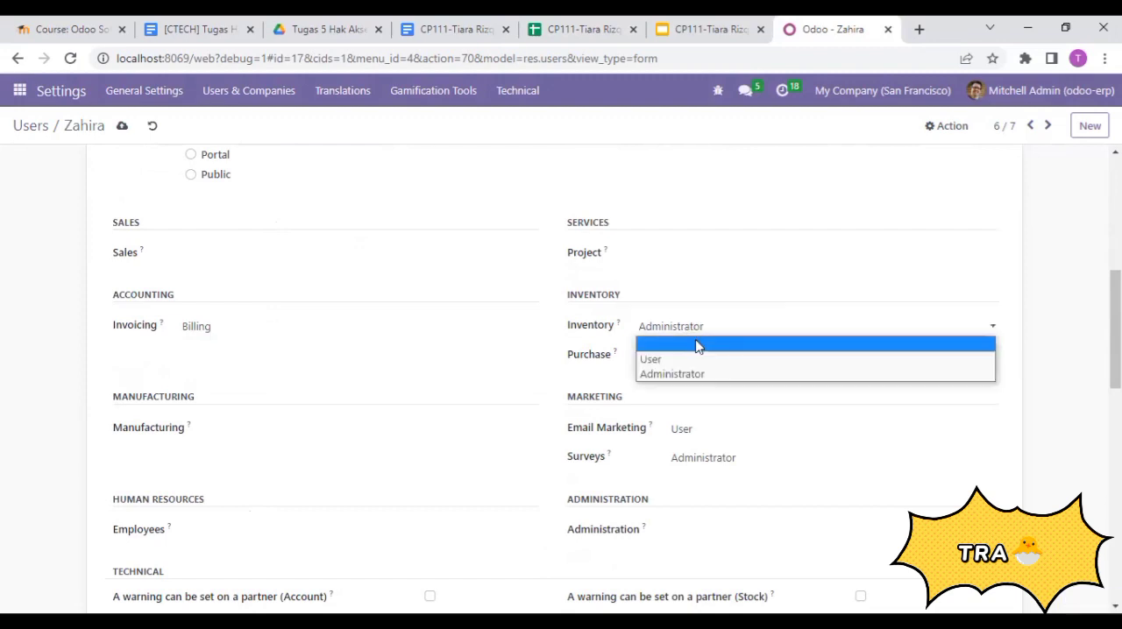
{"action": "left_click", "coordinate": [698, 345]}
{"action": "left_click", "coordinate": [702, 356]}
{"action": "left_click", "coordinate": [693, 377]}
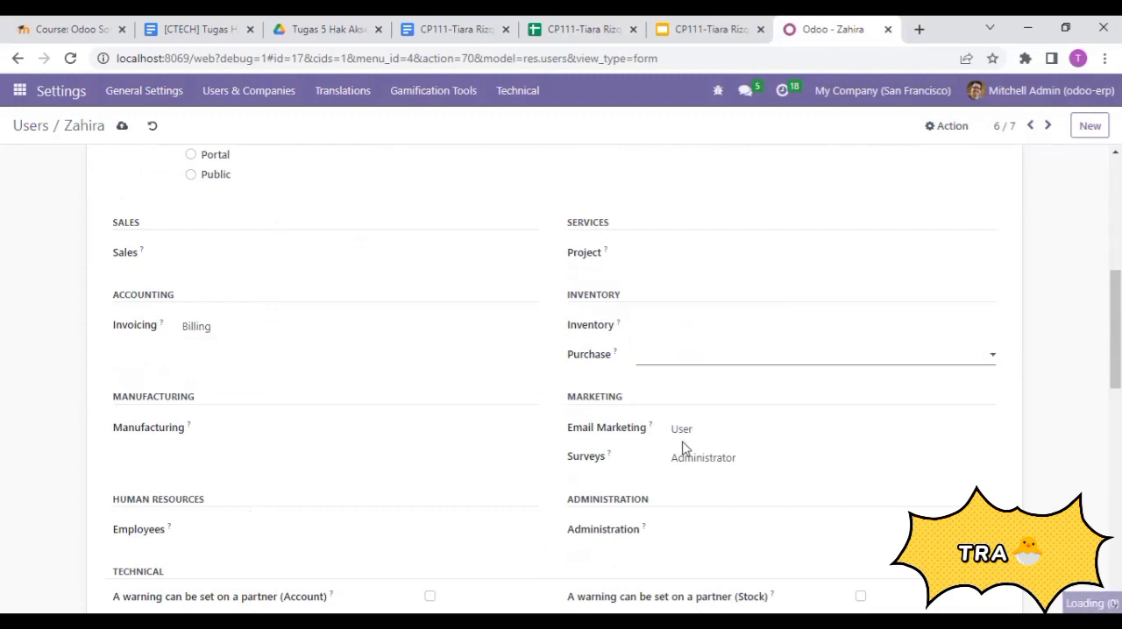
- Clear the Email Marketing and Surveys access rights of the second accounting staff member's record
{"action": "left_click", "coordinate": [693, 429]}
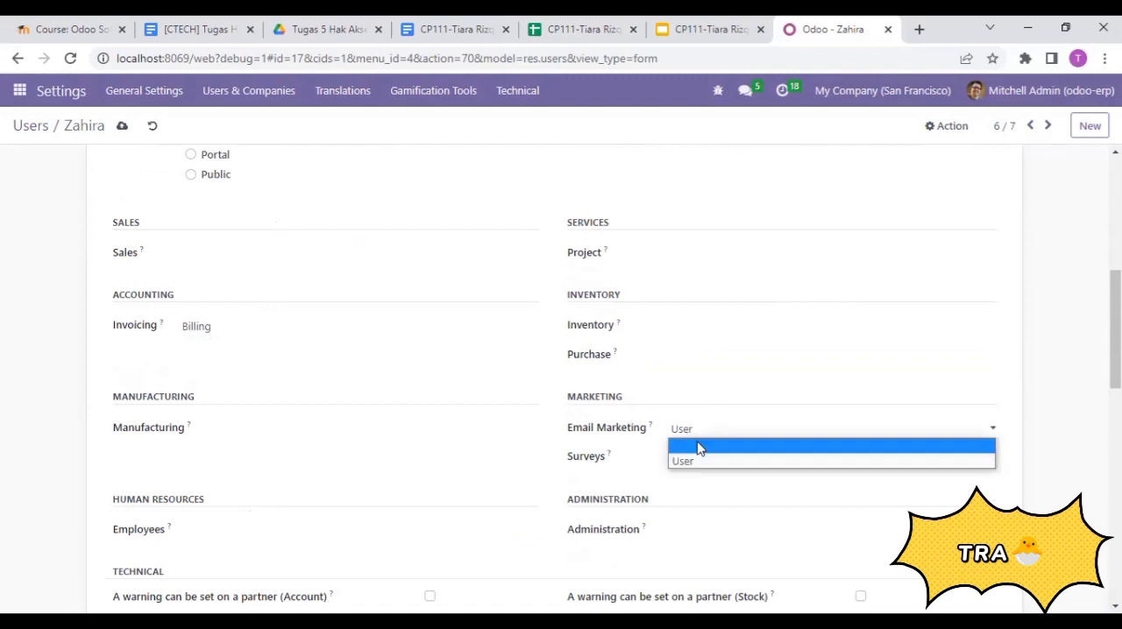
{"action": "left_click", "coordinate": [701, 448]}
{"action": "left_click", "coordinate": [706, 456]}
{"action": "left_click", "coordinate": [708, 482]}
- Review the Extra Rights of the second accounting staff member, save the record and return to the users list
{"action": "scroll", "coordinate": [443, 521], "scroll_direction": "down", "scroll_amount": 10}
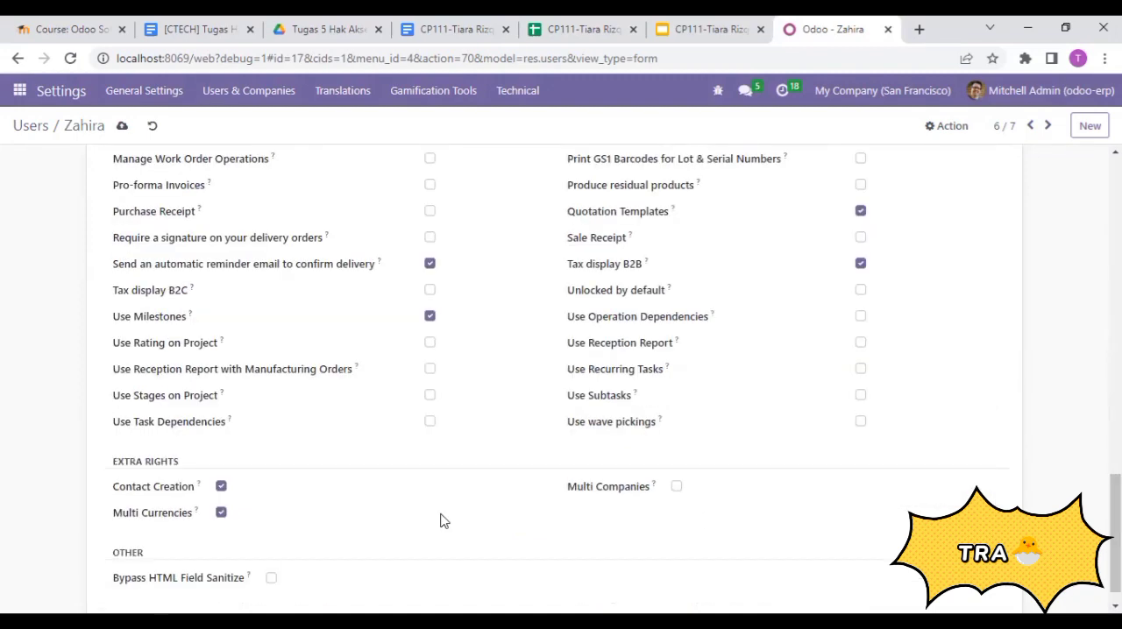
{"action": "scroll", "coordinate": [128, 554], "scroll_direction": "down", "scroll_amount": 1}
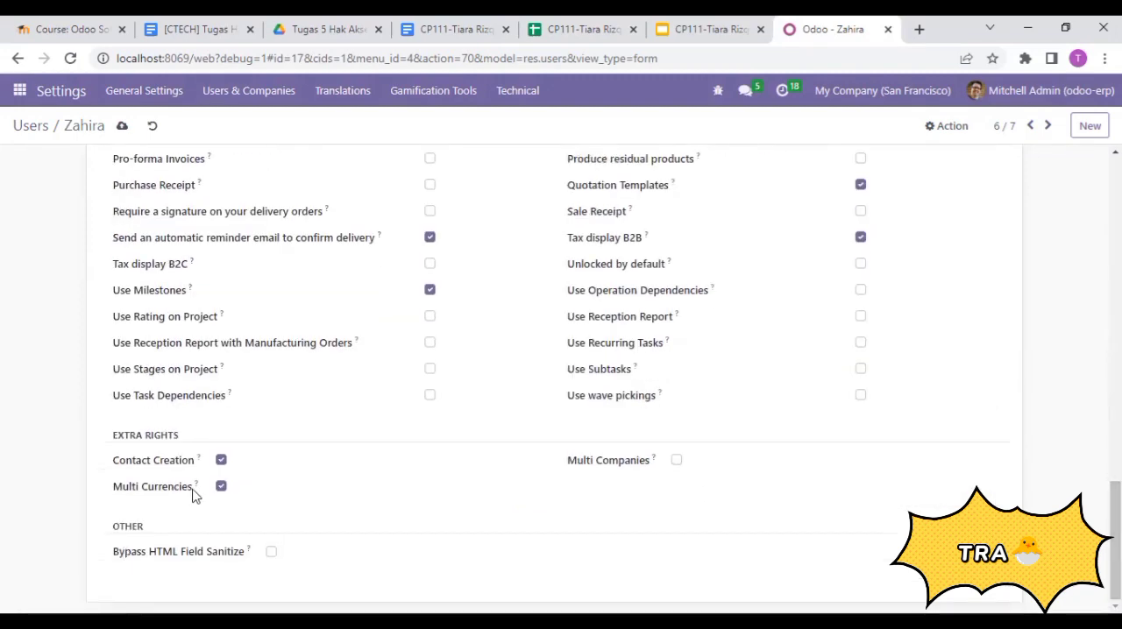
{"action": "left_click_drag", "start_coordinate": [1115, 540], "coordinate": [1115, 343]}
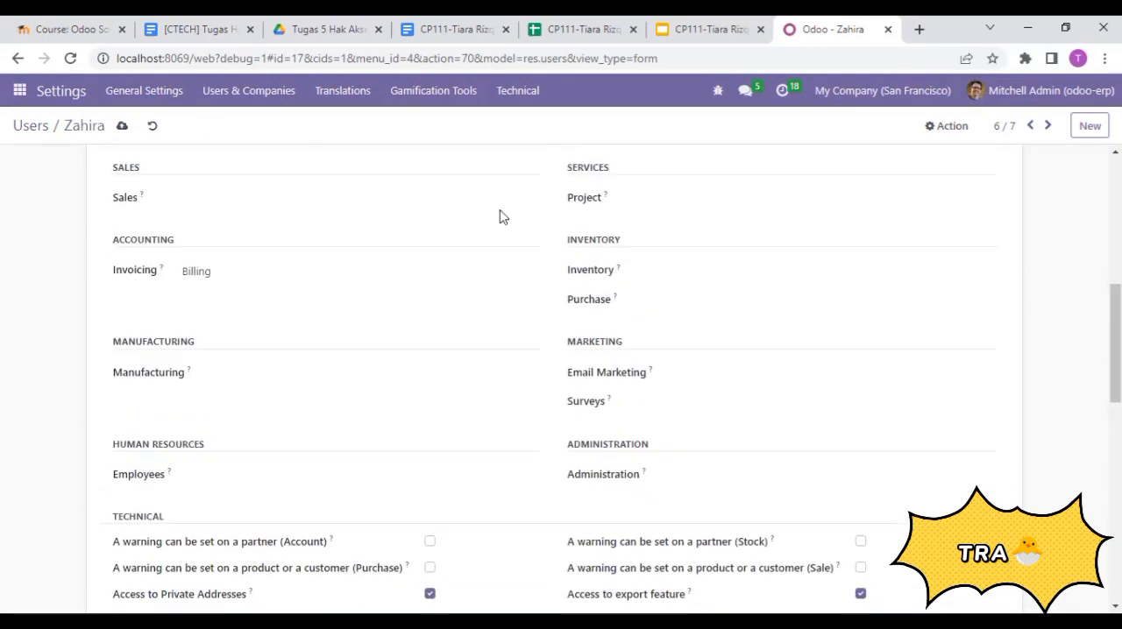
{"action": "left_click", "coordinate": [121, 127]}
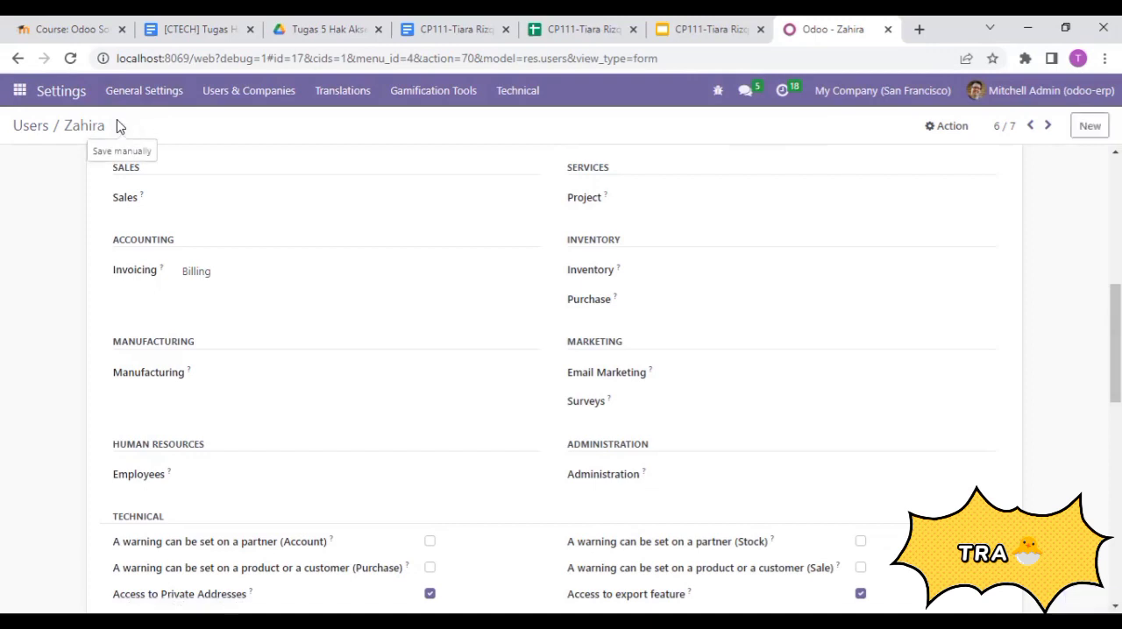
{"action": "left_click", "coordinate": [33, 127]}
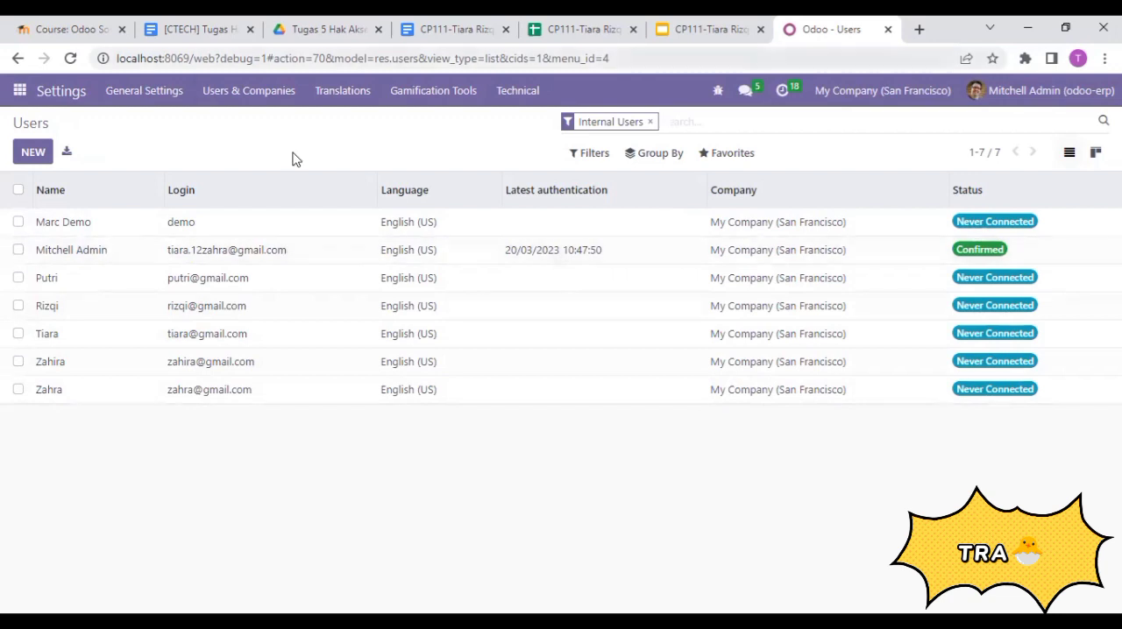
- Open the list of user groups and search it for "purchase"
{"action": "left_click", "coordinate": [254, 91]}
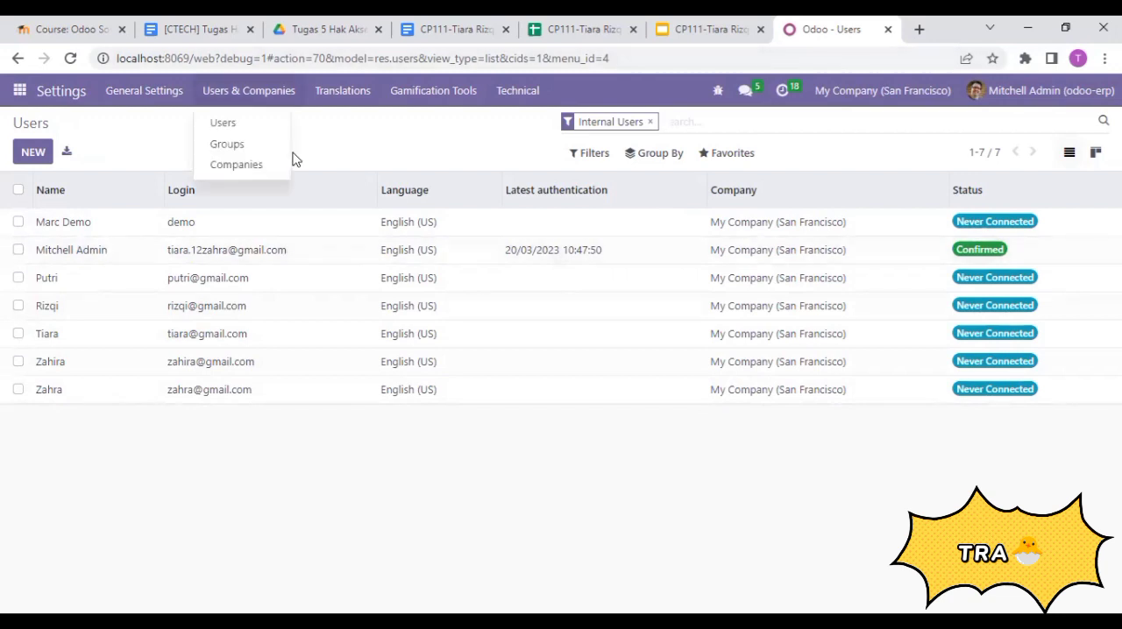
{"action": "left_click", "coordinate": [248, 147]}
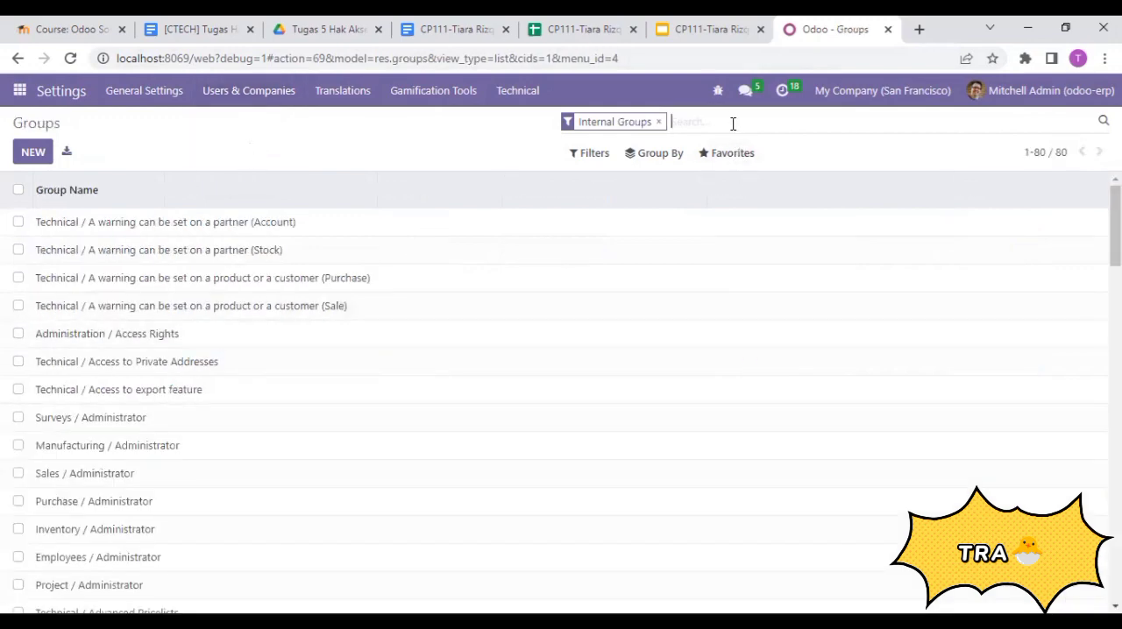
{"action": "type", "text": "purchase"}
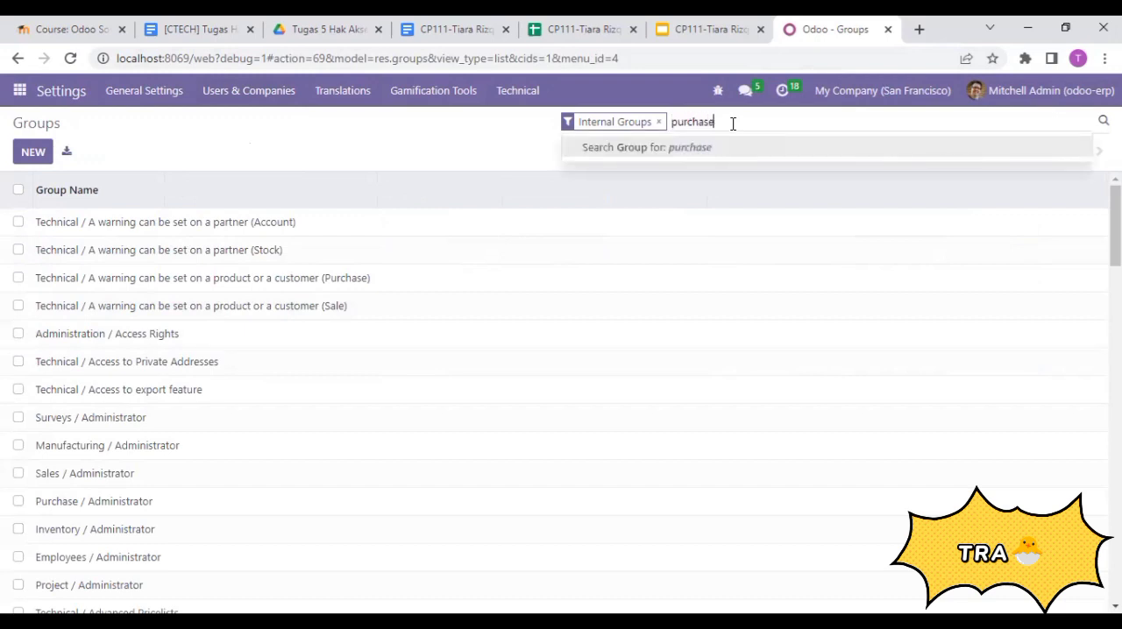
{"action": "key", "text": "Return"}
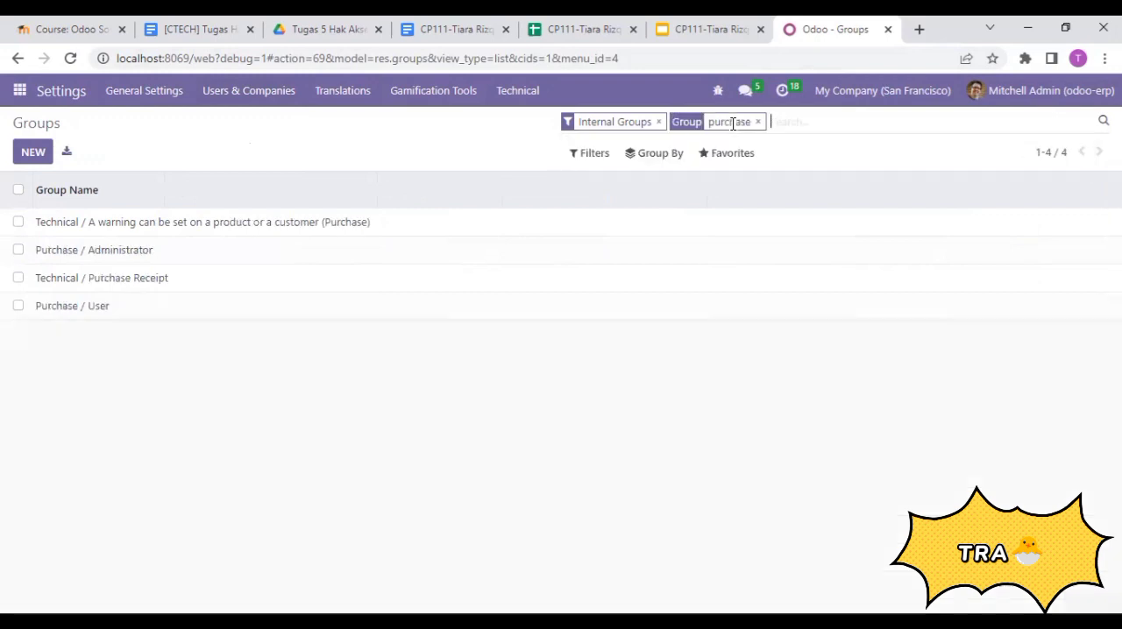
- Examine the Purchase / Administrator group's users, inherited groups, menus, views, access rights, record rules and notes
{"action": "left_click", "coordinate": [124, 261]}
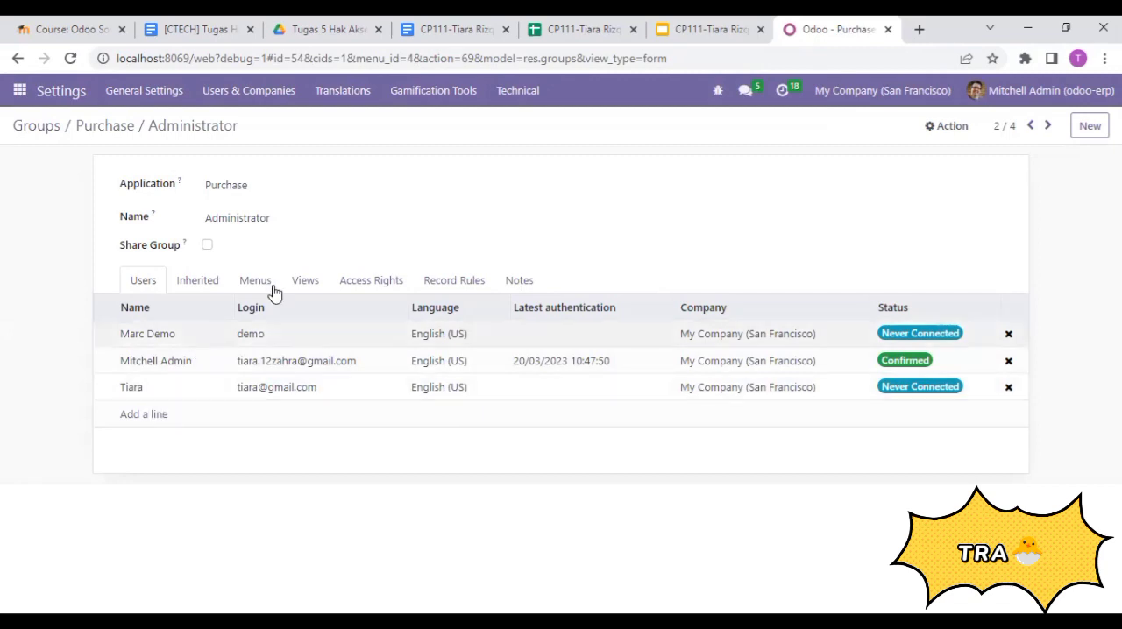
{"action": "left_click", "coordinate": [196, 282]}
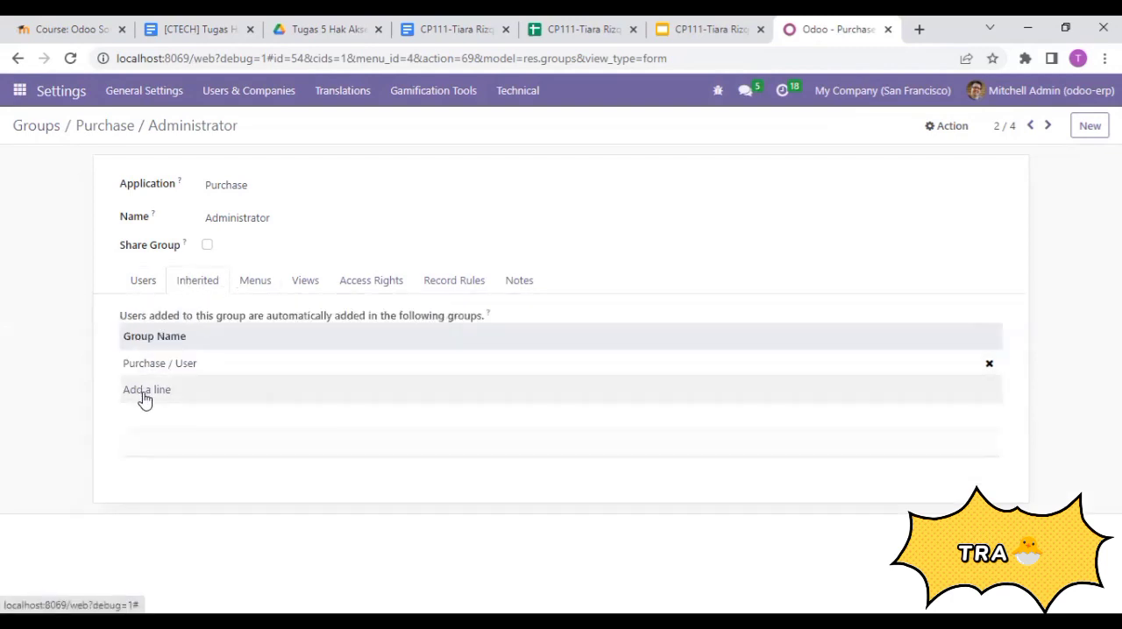
{"action": "left_click", "coordinate": [254, 282]}
{"action": "left_click", "coordinate": [298, 288]}
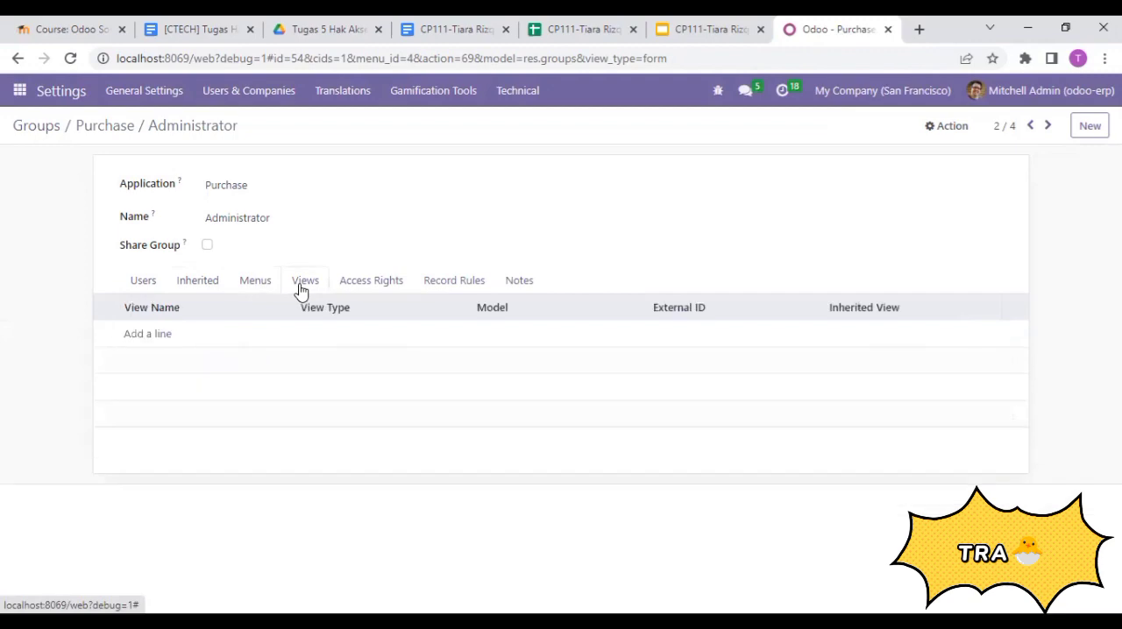
{"action": "left_click", "coordinate": [371, 282]}
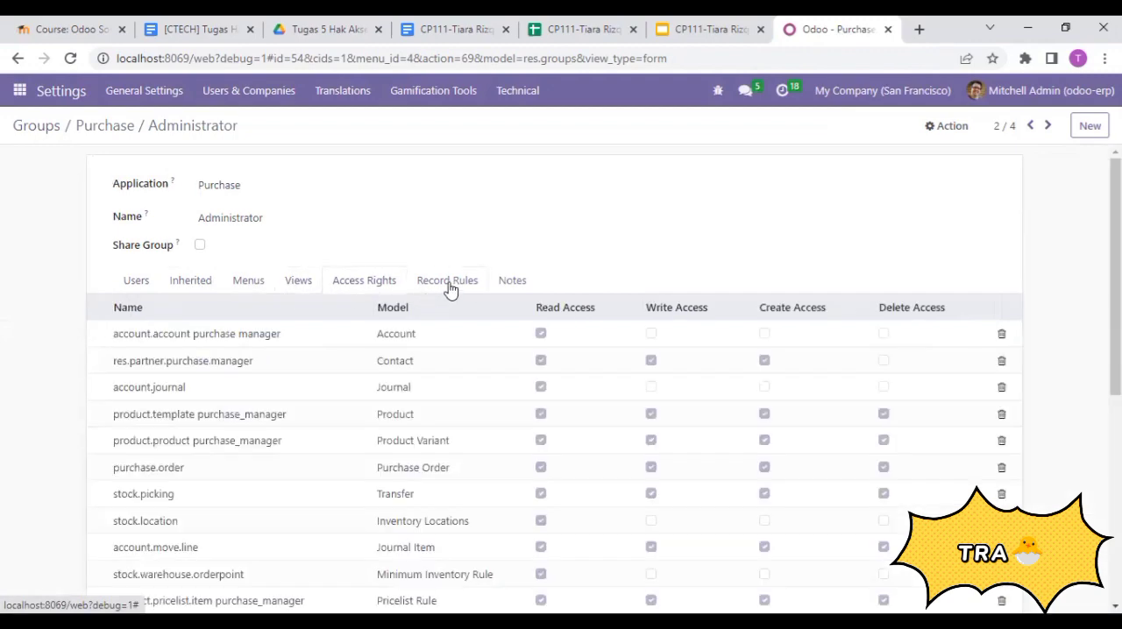
{"action": "scroll", "coordinate": [561, 377], "scroll_direction": "down", "scroll_amount": 2}
{"action": "scroll", "coordinate": [534, 270], "scroll_direction": "up", "scroll_amount": 2}
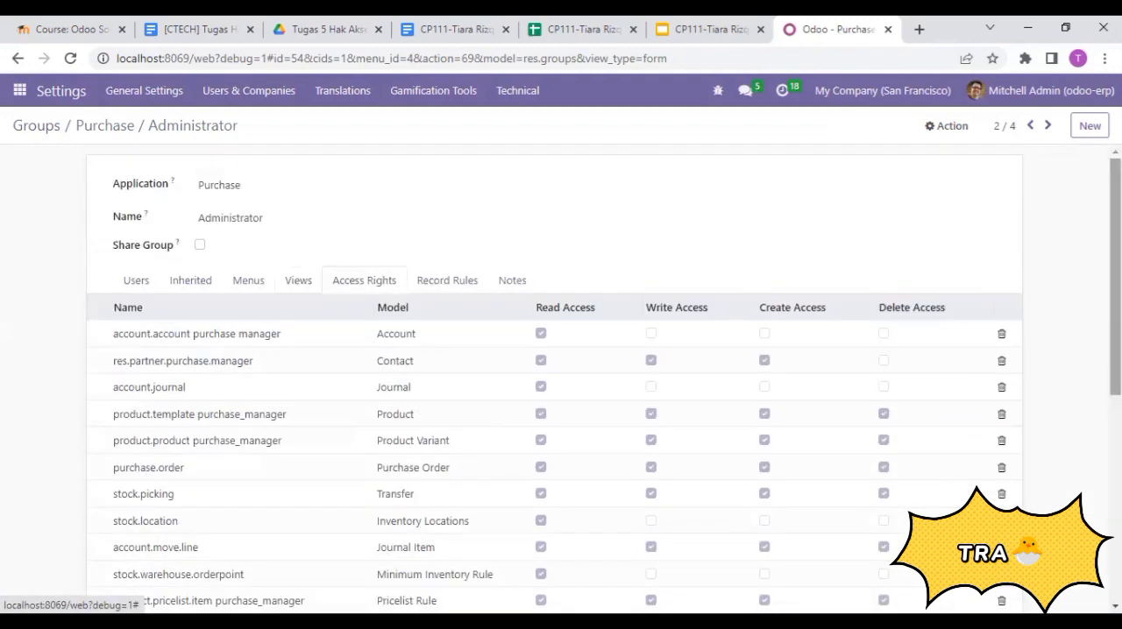
{"action": "left_click", "coordinate": [438, 287]}
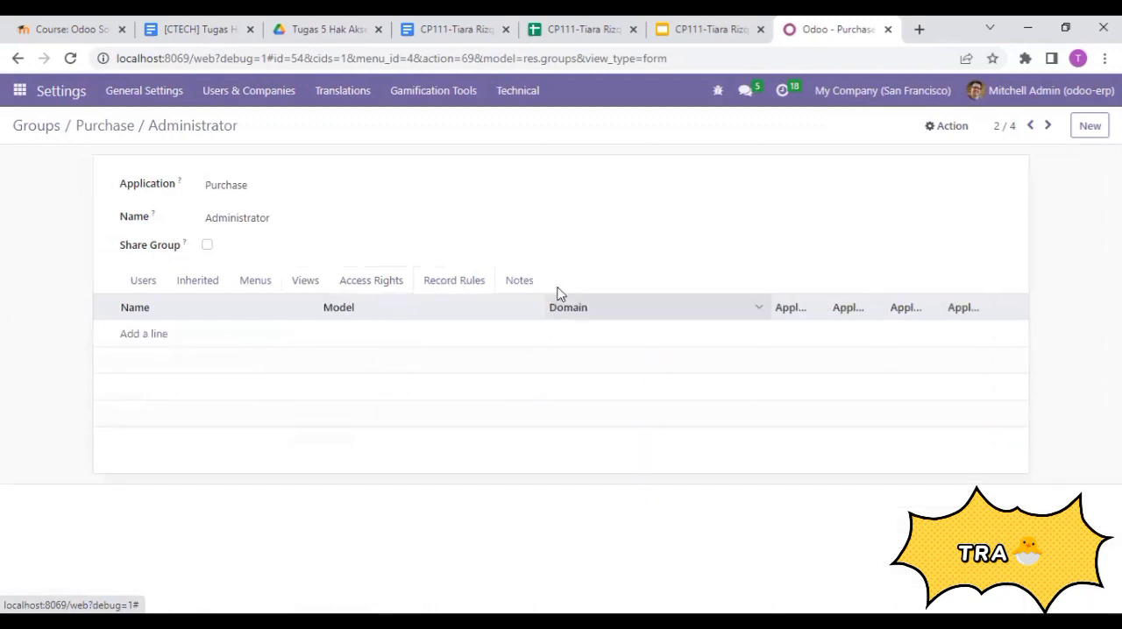
{"action": "left_click", "coordinate": [526, 285]}
{"action": "left_click", "coordinate": [142, 281]}
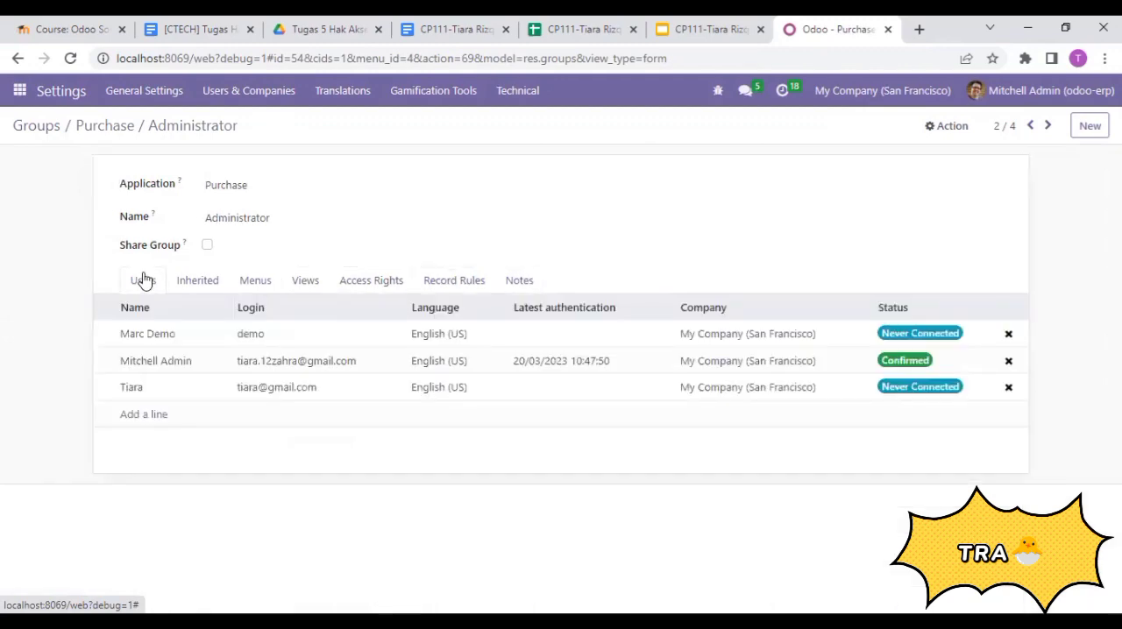
{"action": "left_click", "coordinate": [371, 280]}
{"action": "scroll", "coordinate": [554, 377], "scroll_direction": "down", "scroll_amount": 5}
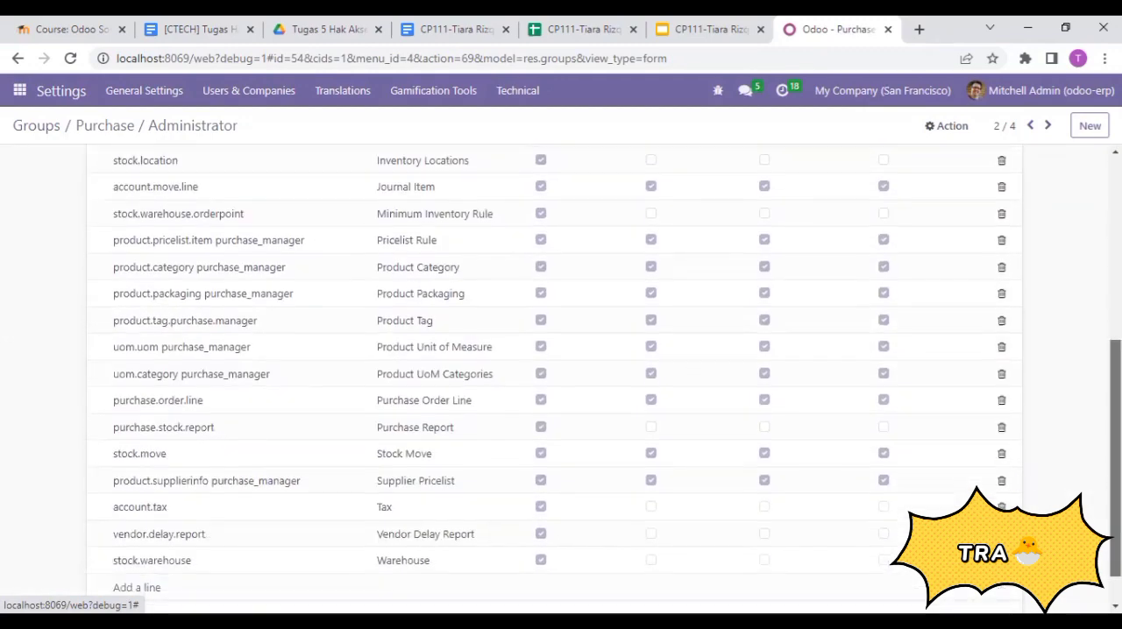
{"action": "scroll", "coordinate": [357, 371], "scroll_direction": "up", "scroll_amount": 5}
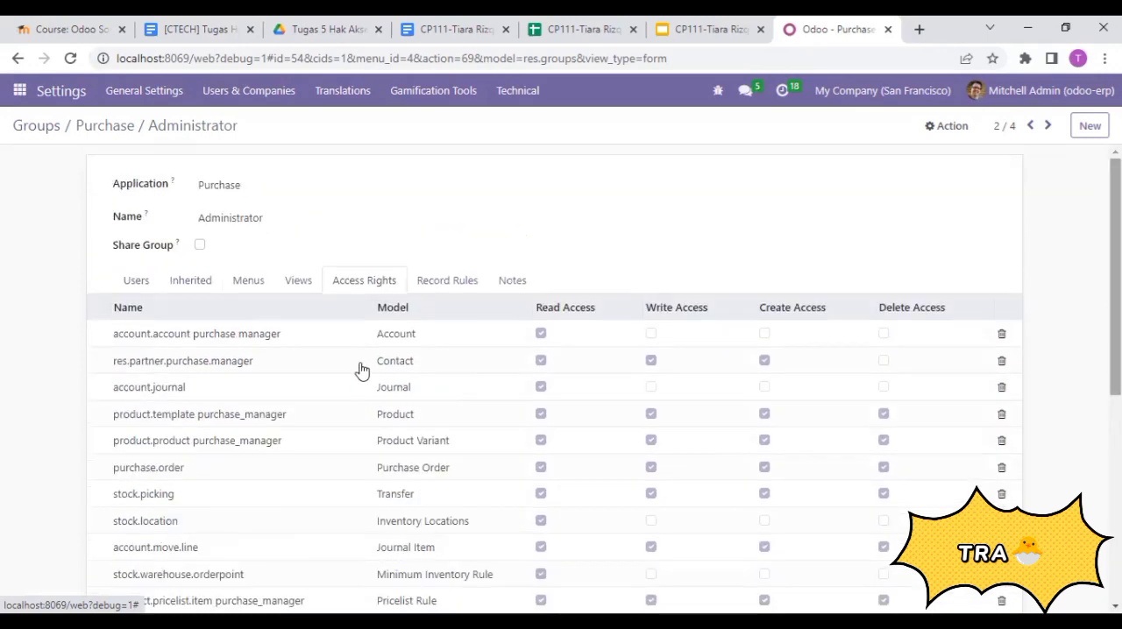
{"action": "left_click", "coordinate": [457, 280]}
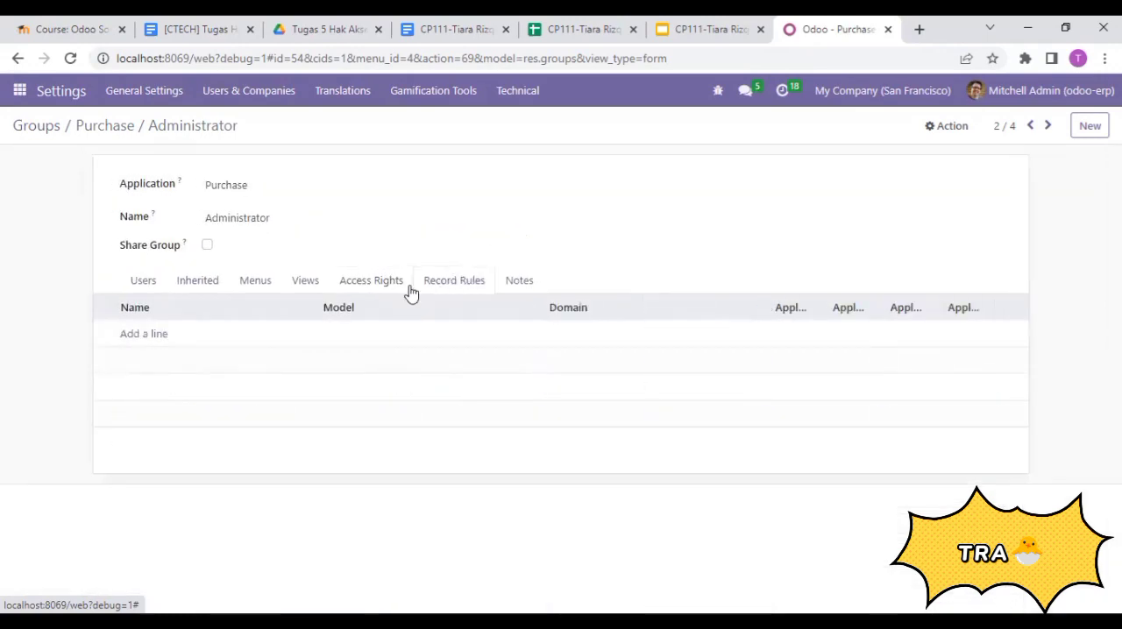
{"action": "left_click", "coordinate": [516, 286]}
{"action": "left_click", "coordinate": [143, 285]}
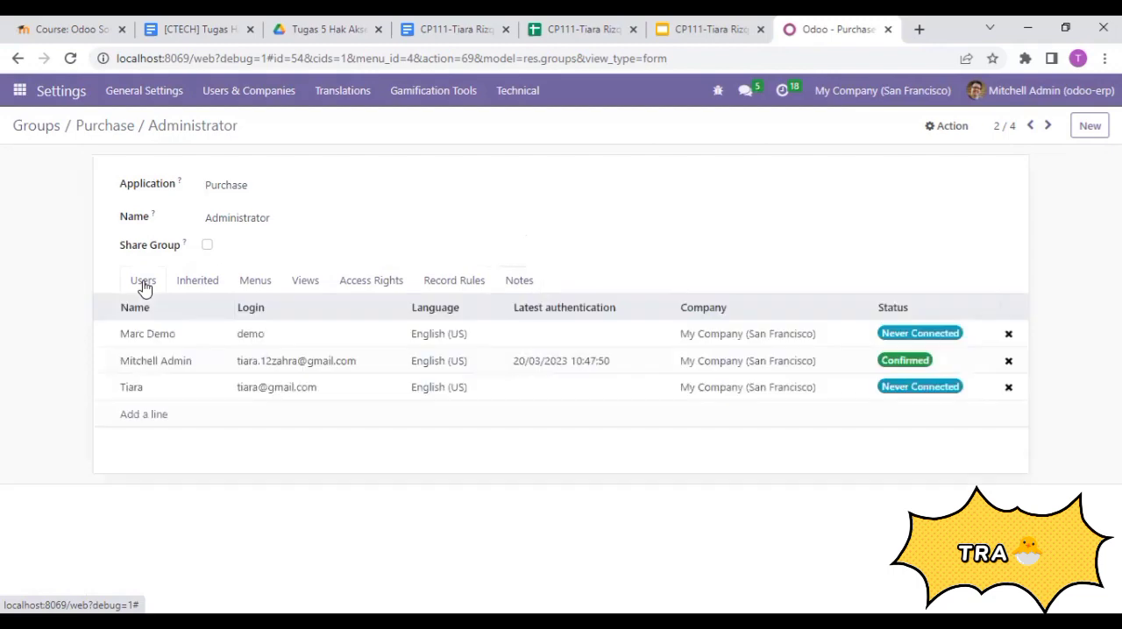
- Examine the Purchase / User group's users, inherited groups, menus, views, access rights, record rules and notes, and return to the groups list
{"action": "left_click", "coordinate": [41, 128]}
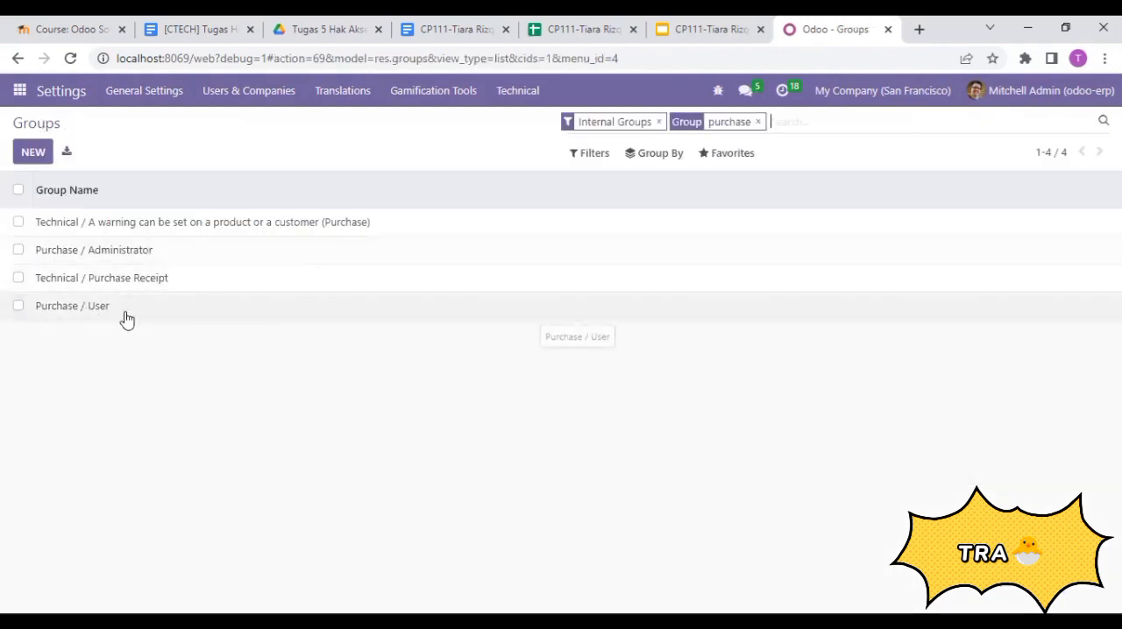
{"action": "left_click", "coordinate": [137, 309]}
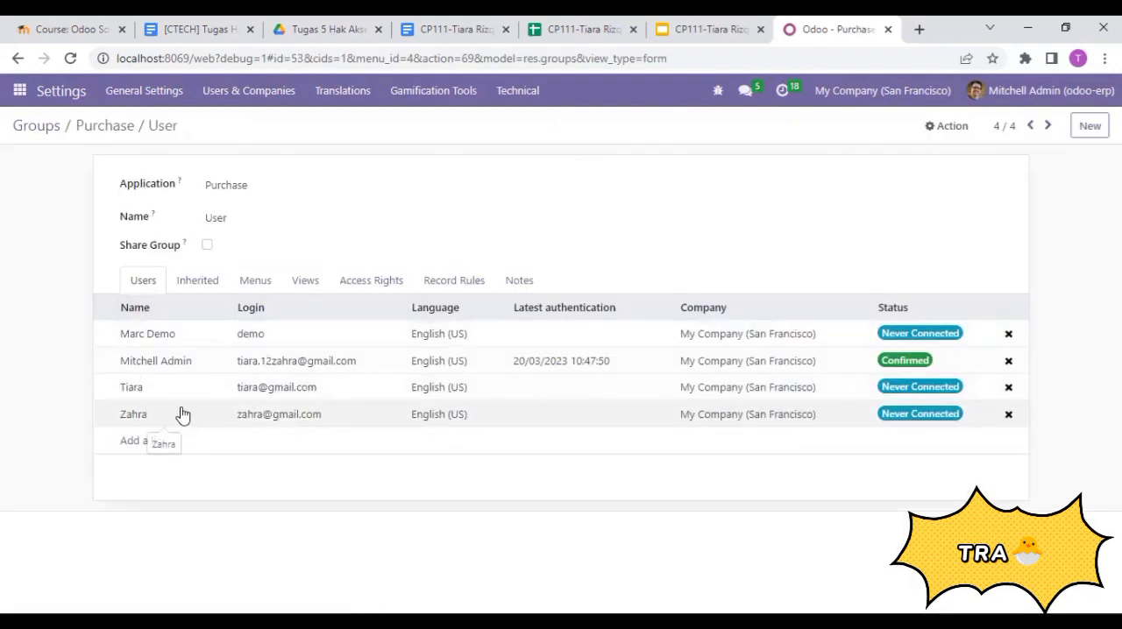
{"action": "left_click", "coordinate": [201, 279]}
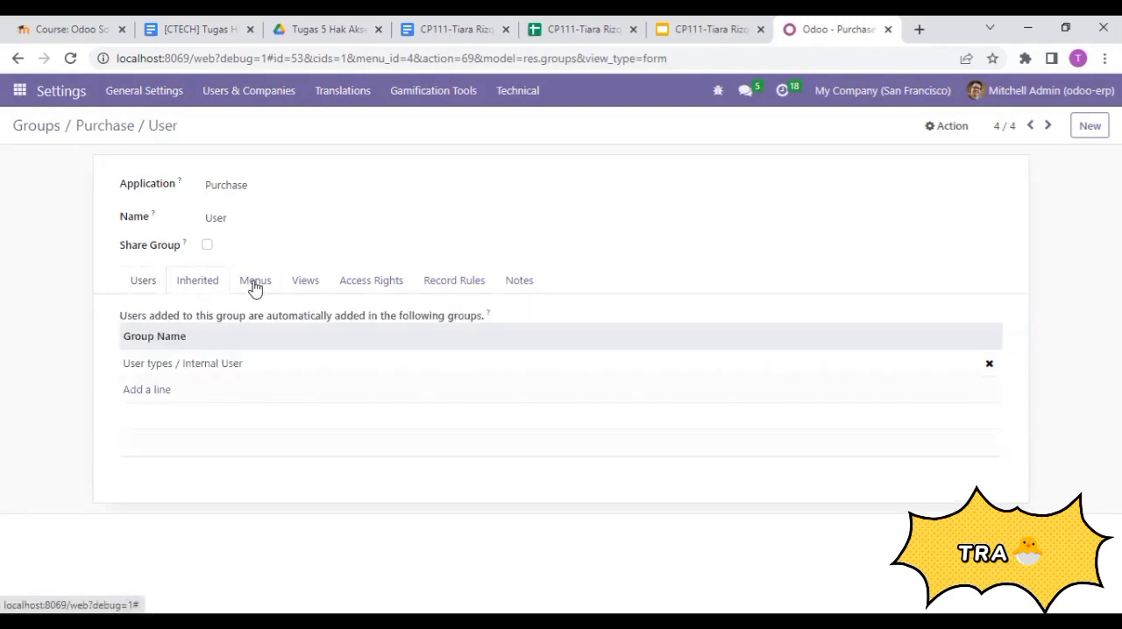
{"action": "left_click", "coordinate": [254, 283]}
{"action": "left_click", "coordinate": [321, 285]}
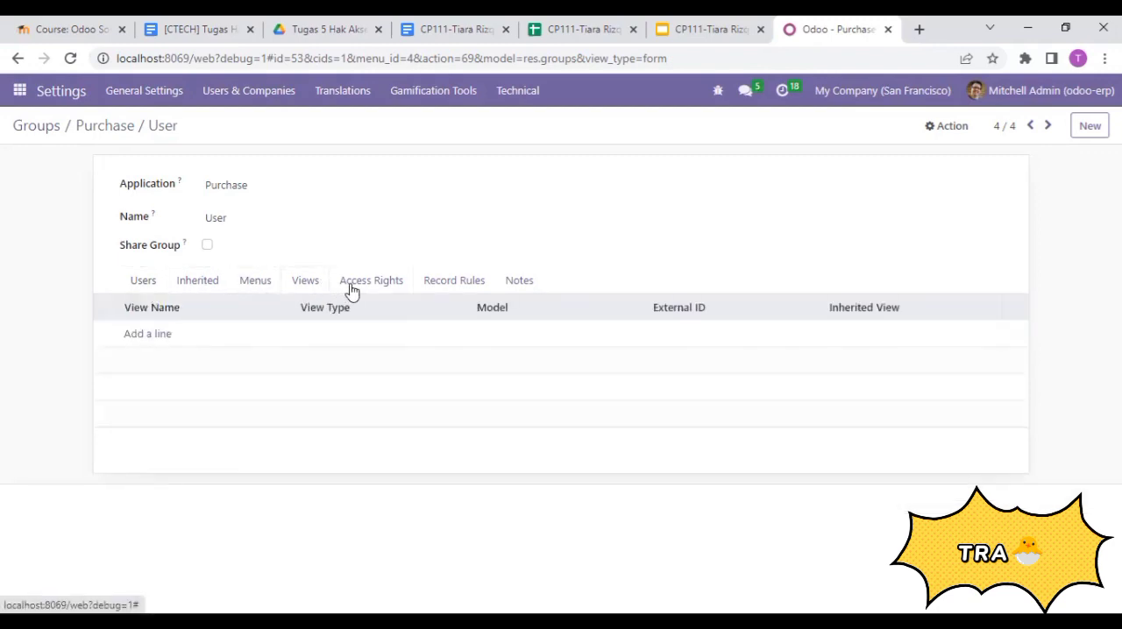
{"action": "left_click", "coordinate": [352, 288]}
{"action": "left_click_drag", "start_coordinate": [1116, 281], "coordinate": [1116, 487]}
{"action": "scroll", "coordinate": [526, 406], "scroll_direction": "up", "scroll_amount": 10}
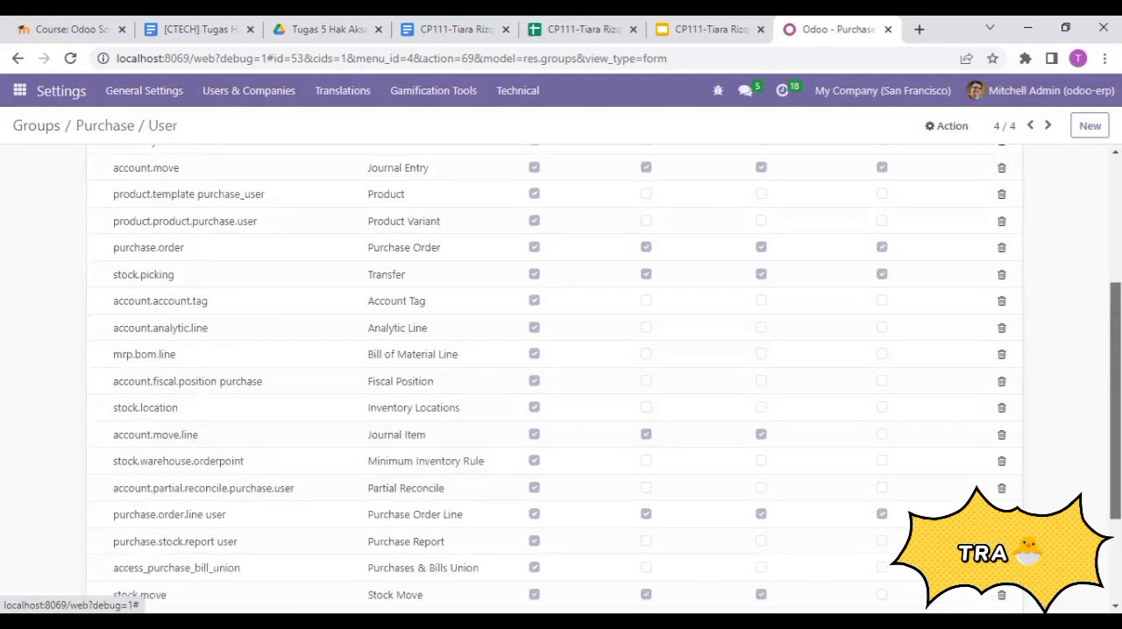
{"action": "left_click", "coordinate": [423, 288]}
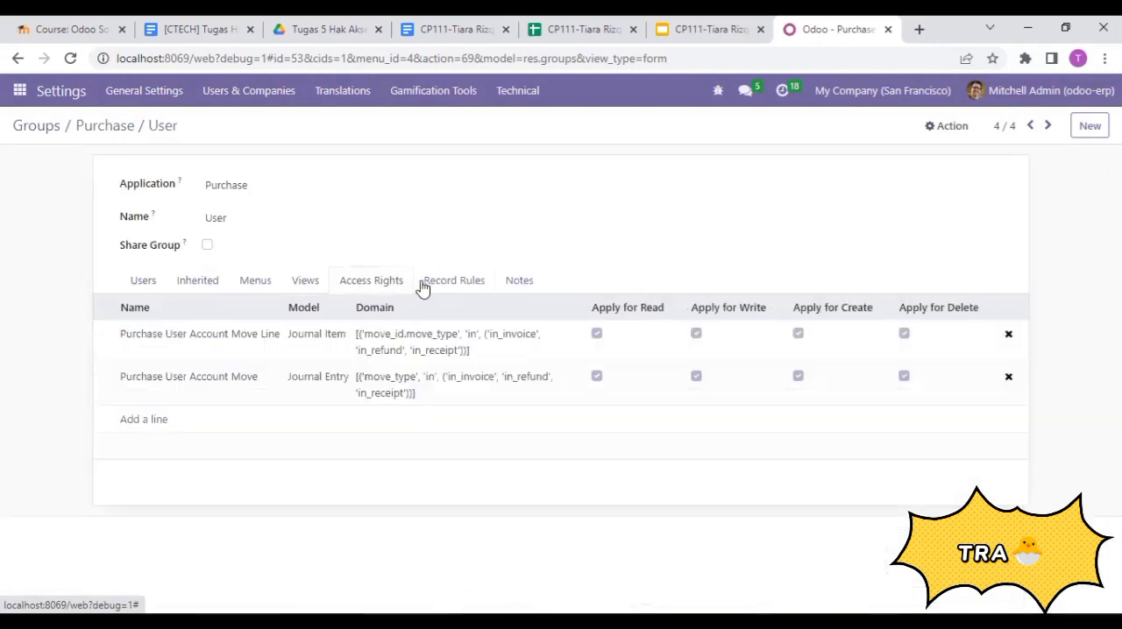
{"action": "left_click", "coordinate": [517, 280]}
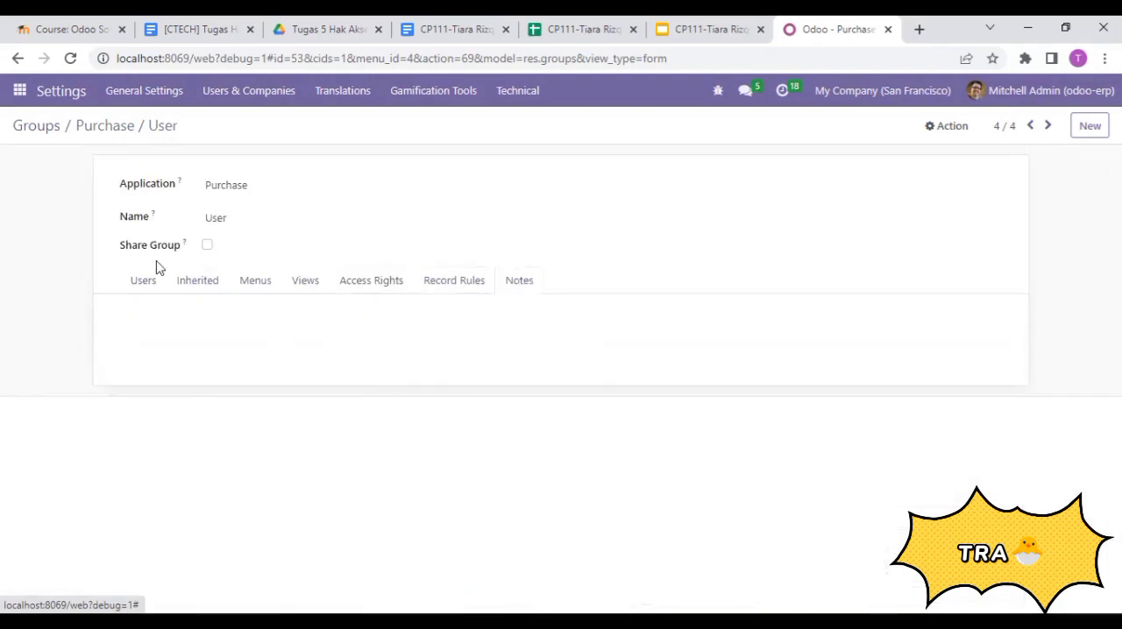
{"action": "left_click", "coordinate": [132, 287]}
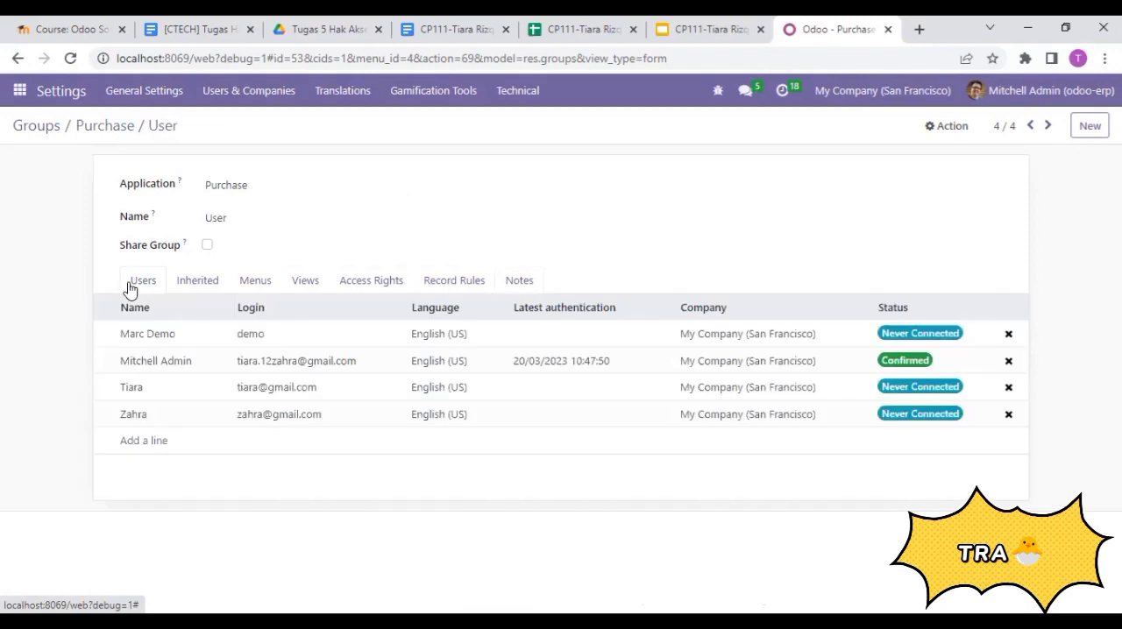
{"action": "left_click", "coordinate": [35, 127]}
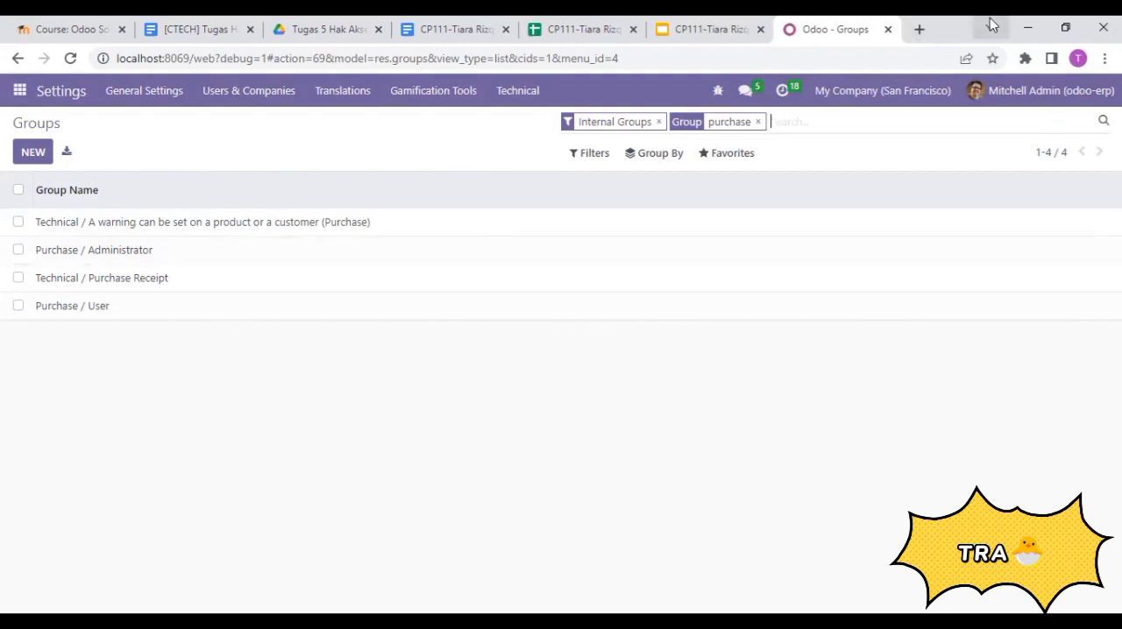
- Open the Odoo login page in a new browser tab and copy the login e-mail in cell B3 of the user data spreadsheet
{"action": "left_click", "coordinate": [918, 29]}
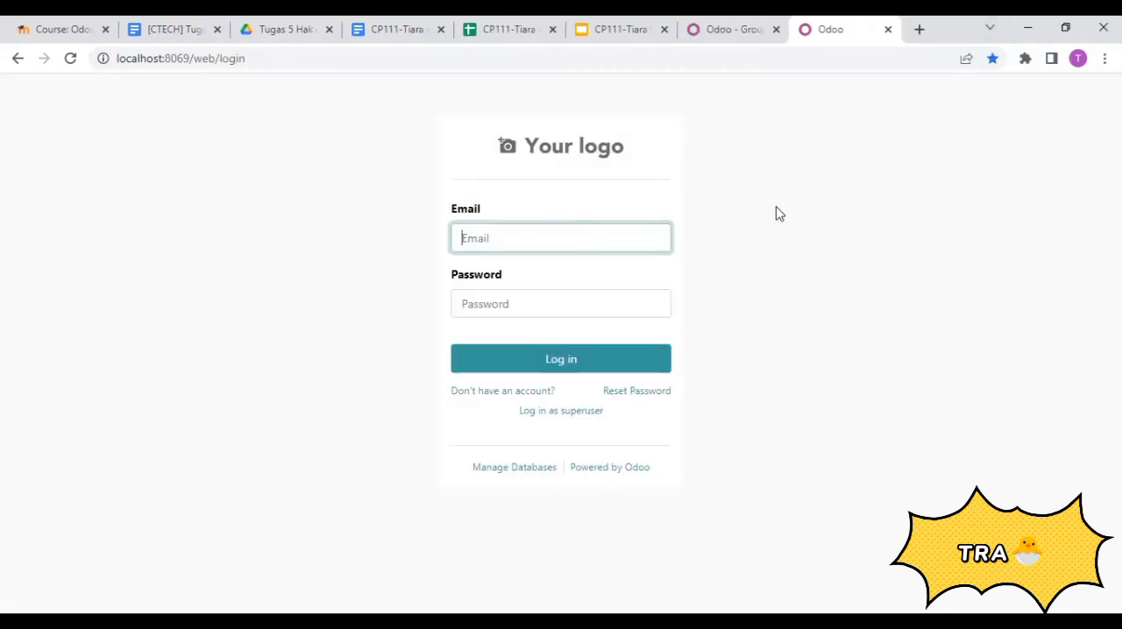
{"action": "left_click", "coordinate": [504, 28]}
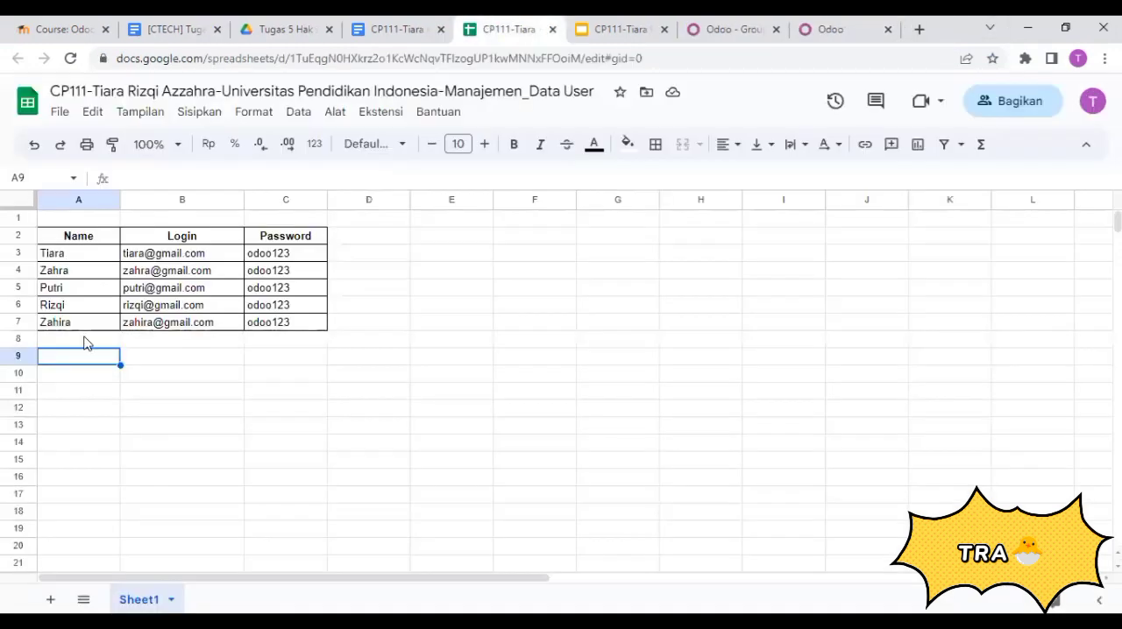
{"action": "left_click", "coordinate": [214, 261]}
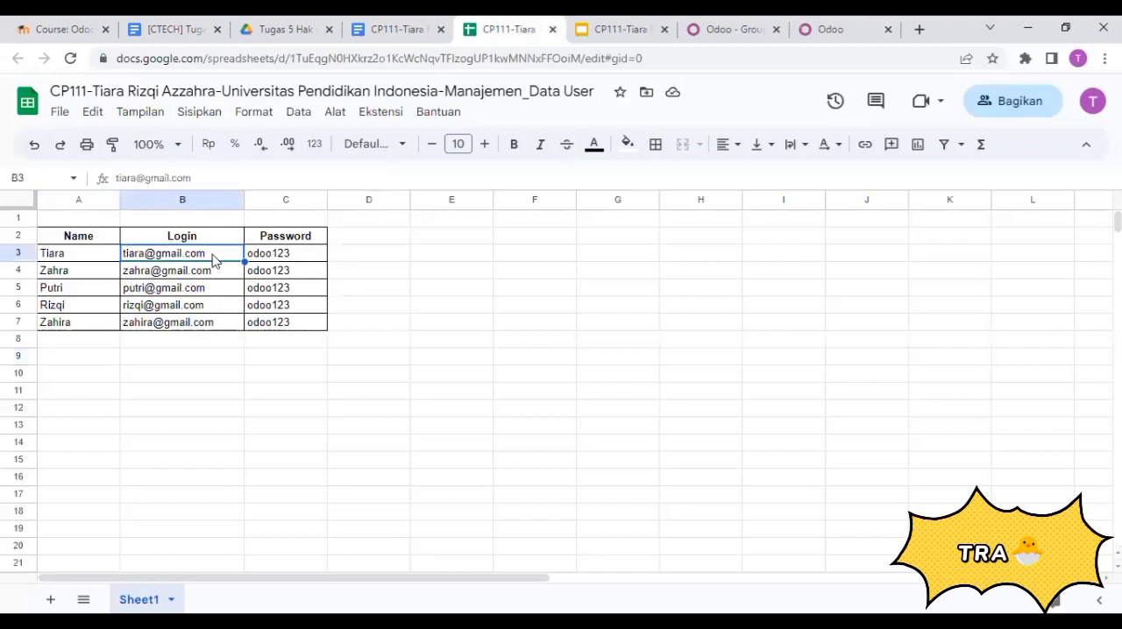
{"action": "left_click_drag", "start_coordinate": [156, 172], "coordinate": [112, 179]}
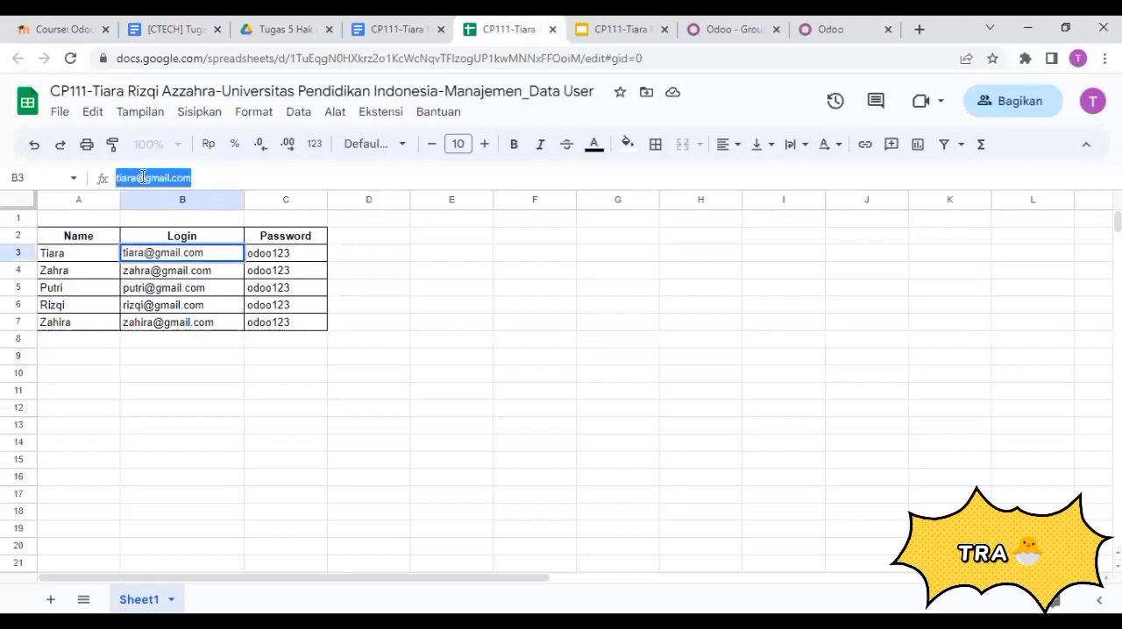
{"action": "right_click", "coordinate": [142, 178]}
{"action": "left_click", "coordinate": [219, 238]}
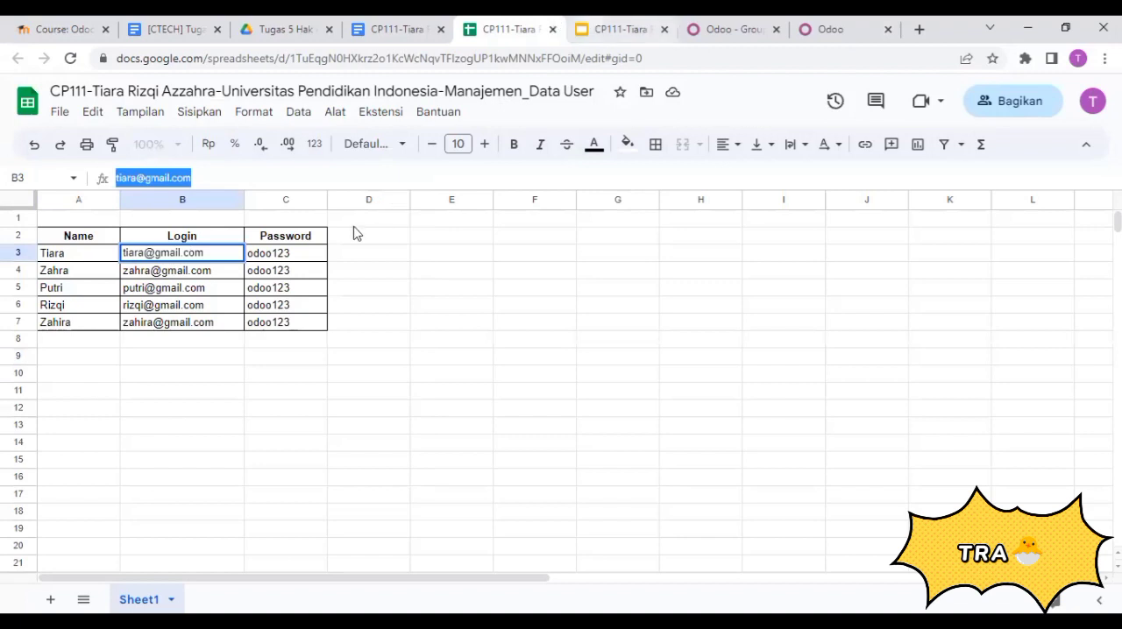
- Log in to Odoo with the copied e-mail and the account password of the purchase administrator
{"action": "left_click", "coordinate": [824, 21]}
{"action": "key", "text": "ctrl+v"}
{"action": "left_click", "coordinate": [579, 296]}
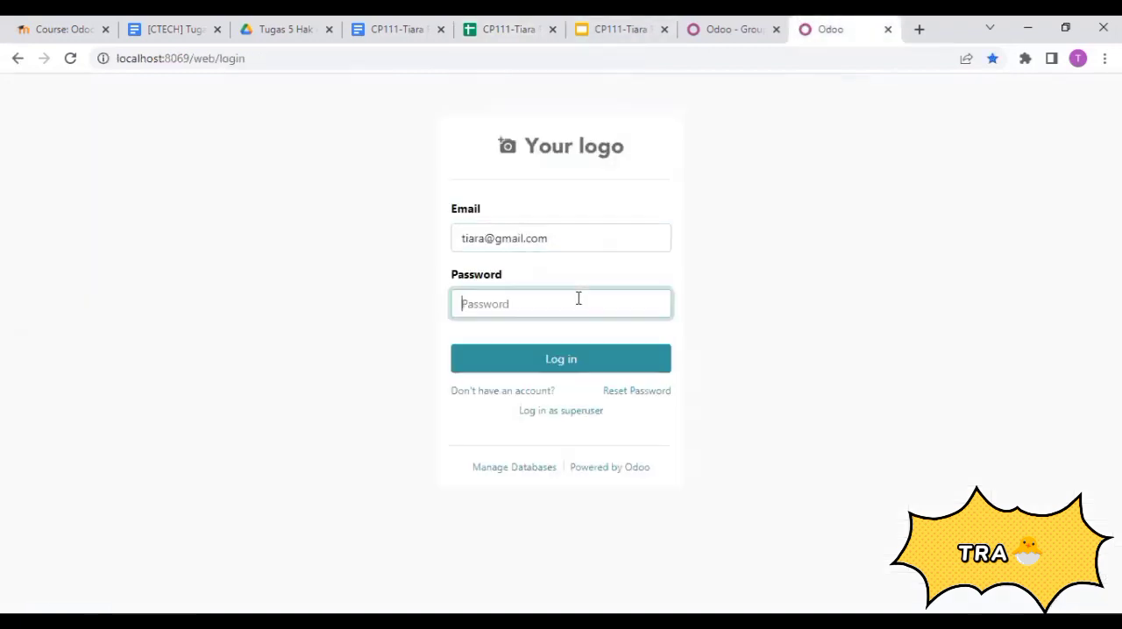
{"action": "type", "text": "t"}
{"action": "left_click", "coordinate": [574, 361]}
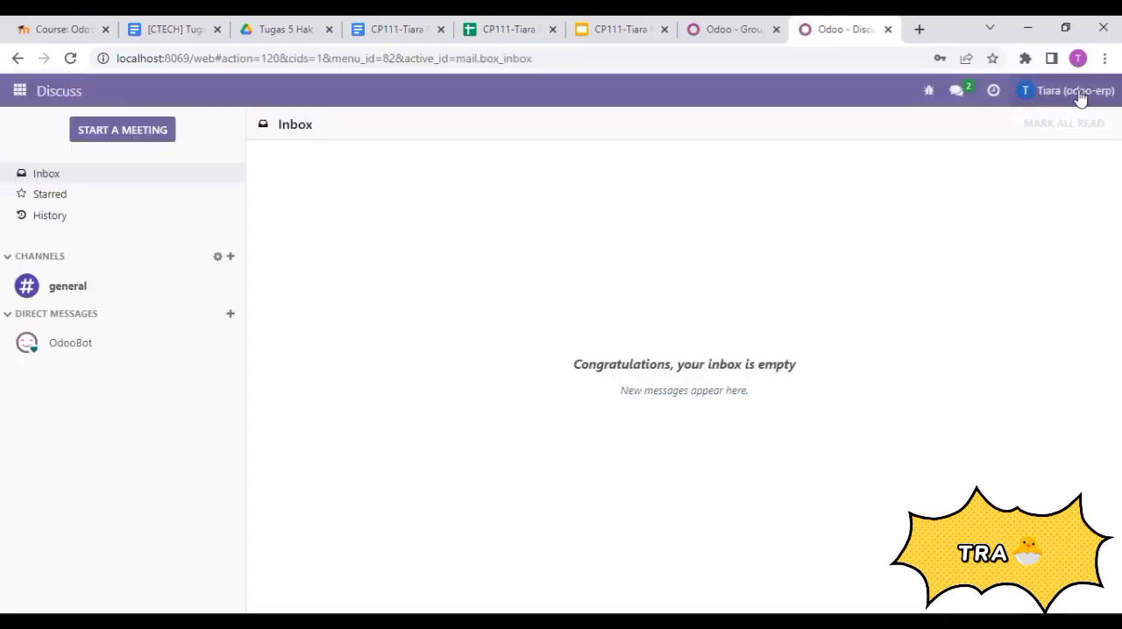
- Open the Purchase app as the purchase administrator and view its product variants and products lists
{"action": "left_click", "coordinate": [20, 91]}
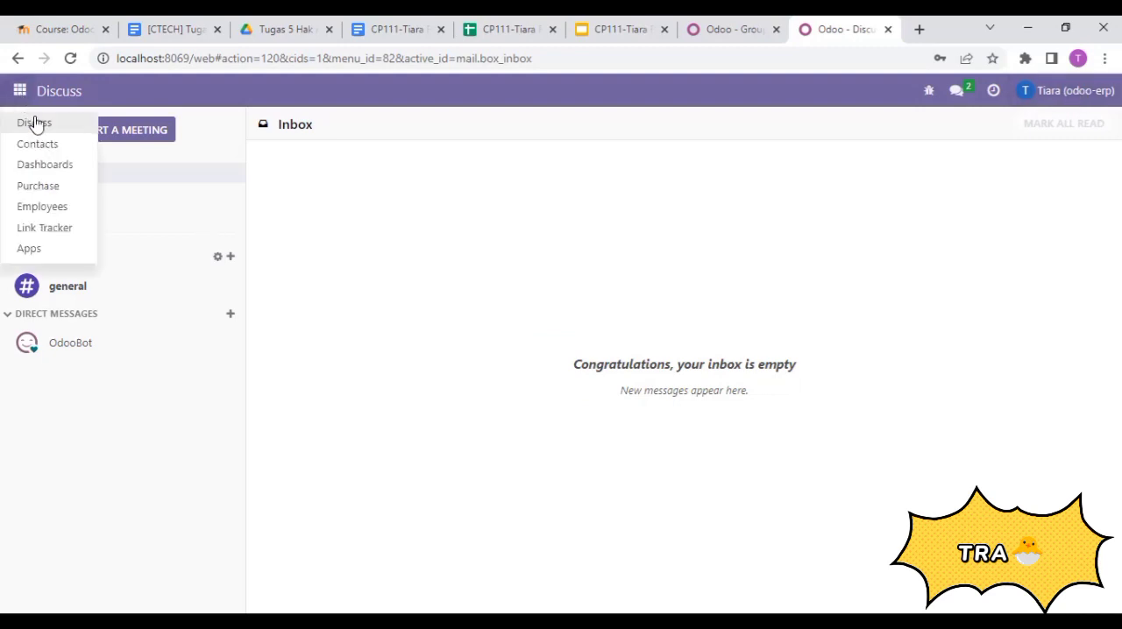
{"action": "left_click", "coordinate": [38, 187]}
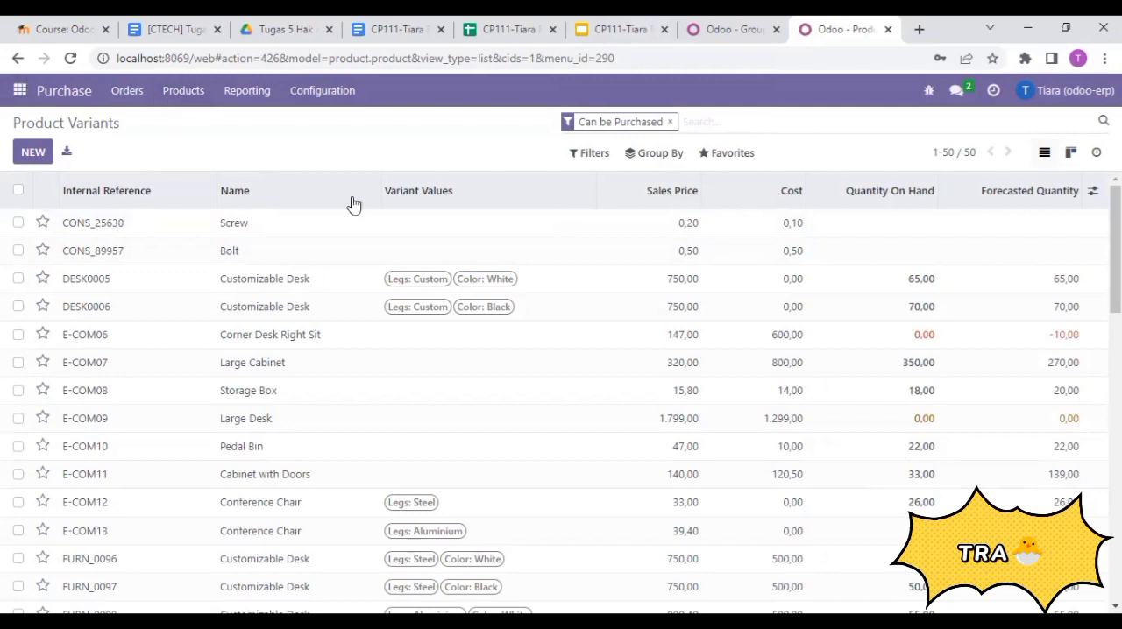
{"action": "left_click", "coordinate": [183, 93]}
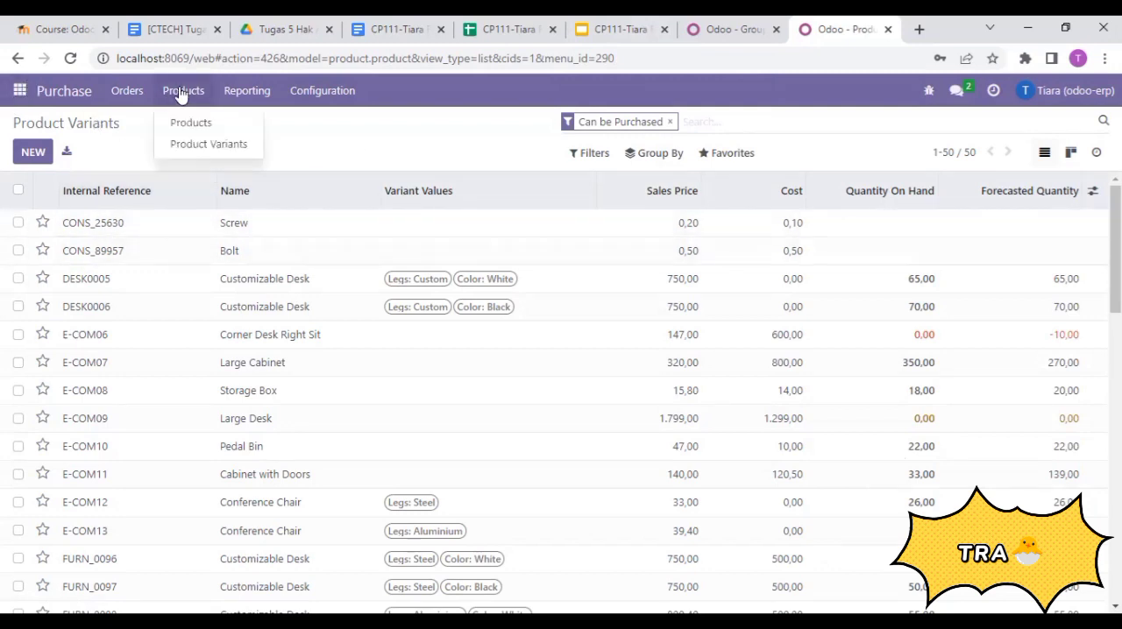
{"action": "left_click", "coordinate": [196, 127]}
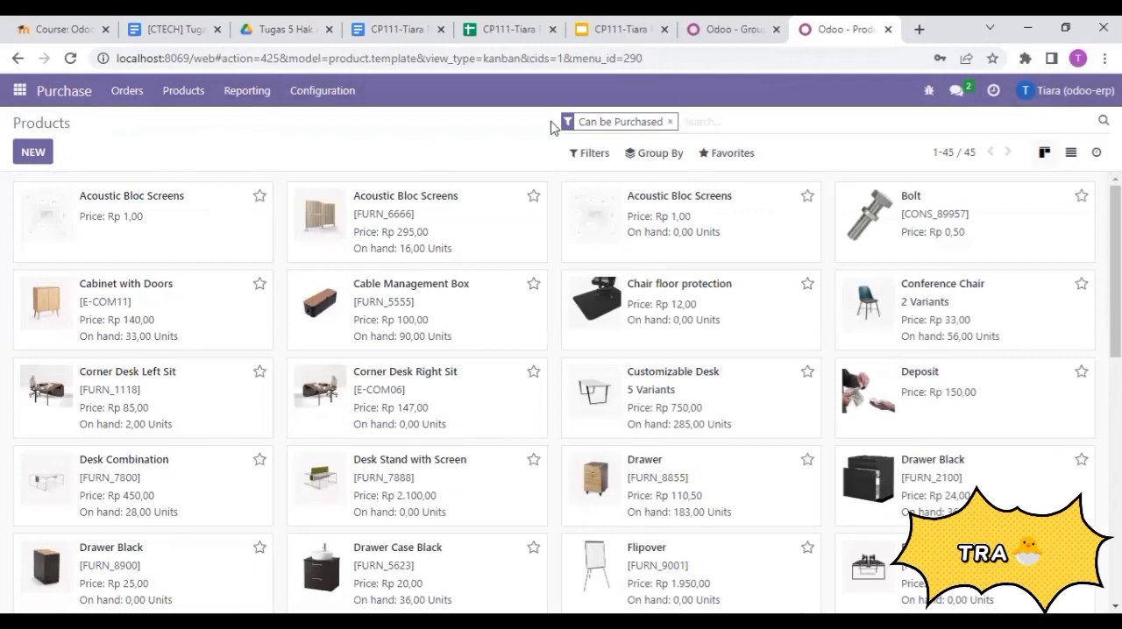
- Log out of the purchase administrator's account and copy the login e-mail in cell B4 of the user data spreadsheet
{"action": "left_click", "coordinate": [1062, 90]}
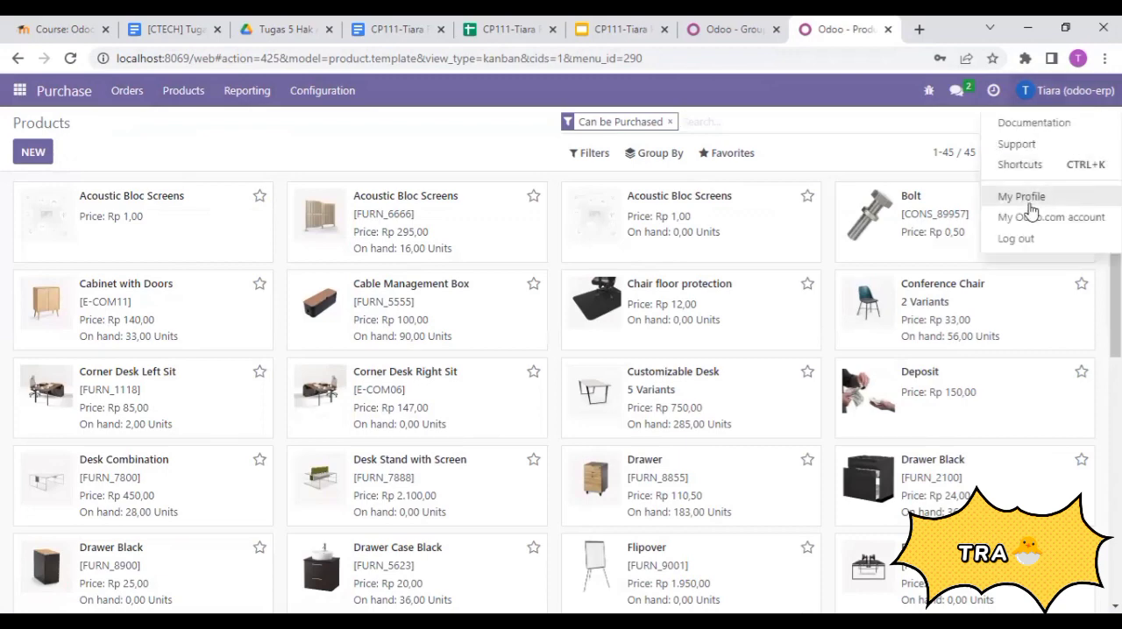
{"action": "left_click", "coordinate": [1012, 243]}
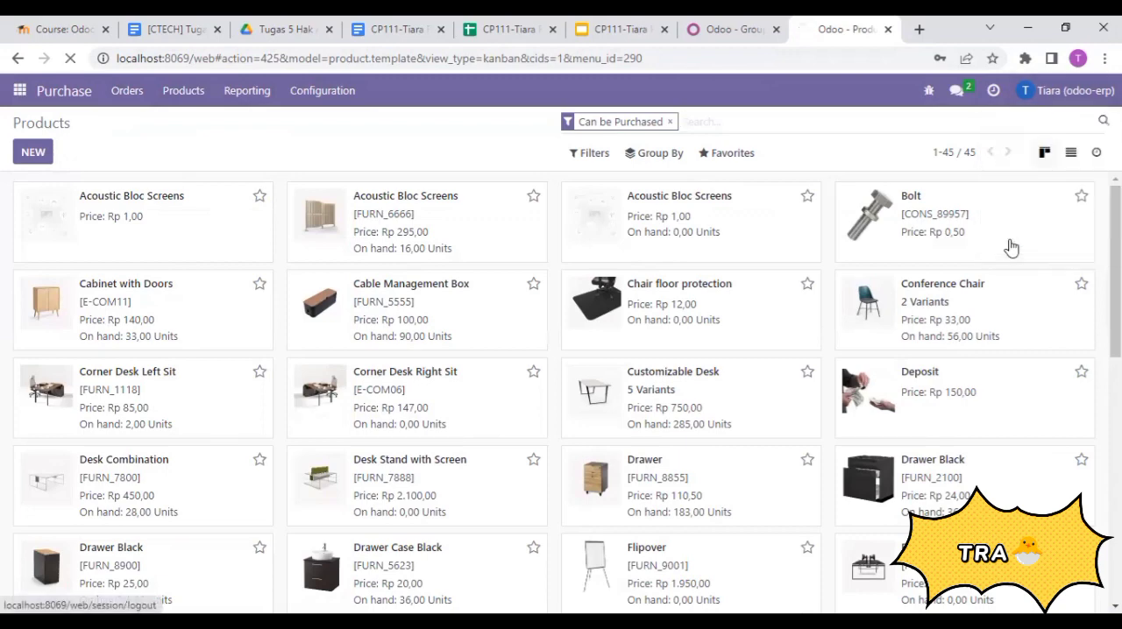
{"action": "left_click", "coordinate": [509, 29]}
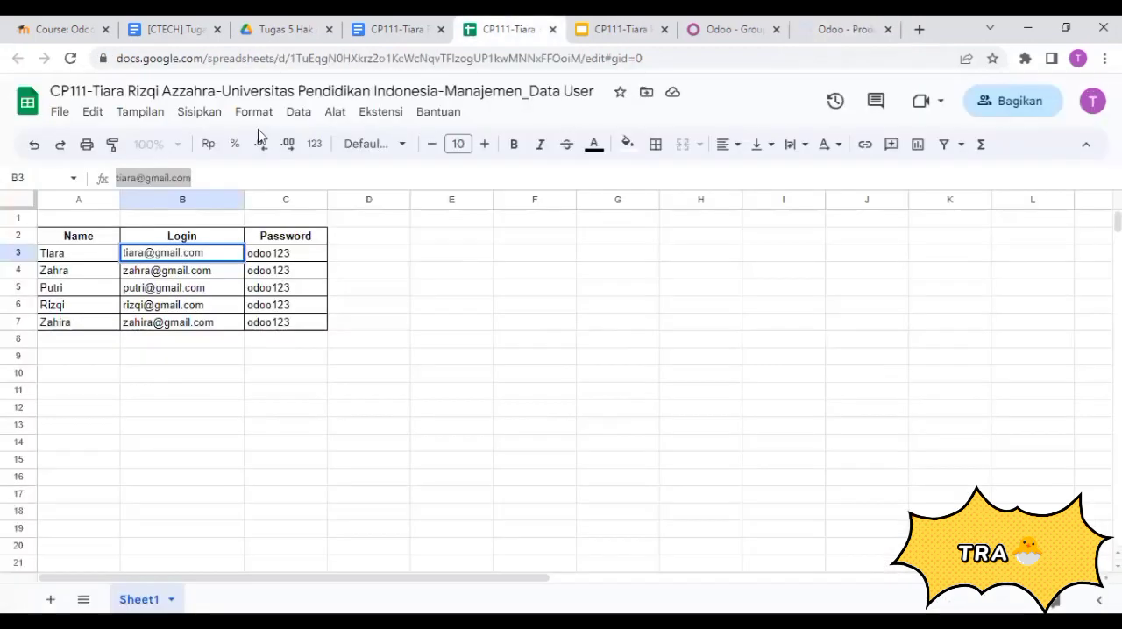
{"action": "left_click", "coordinate": [167, 273]}
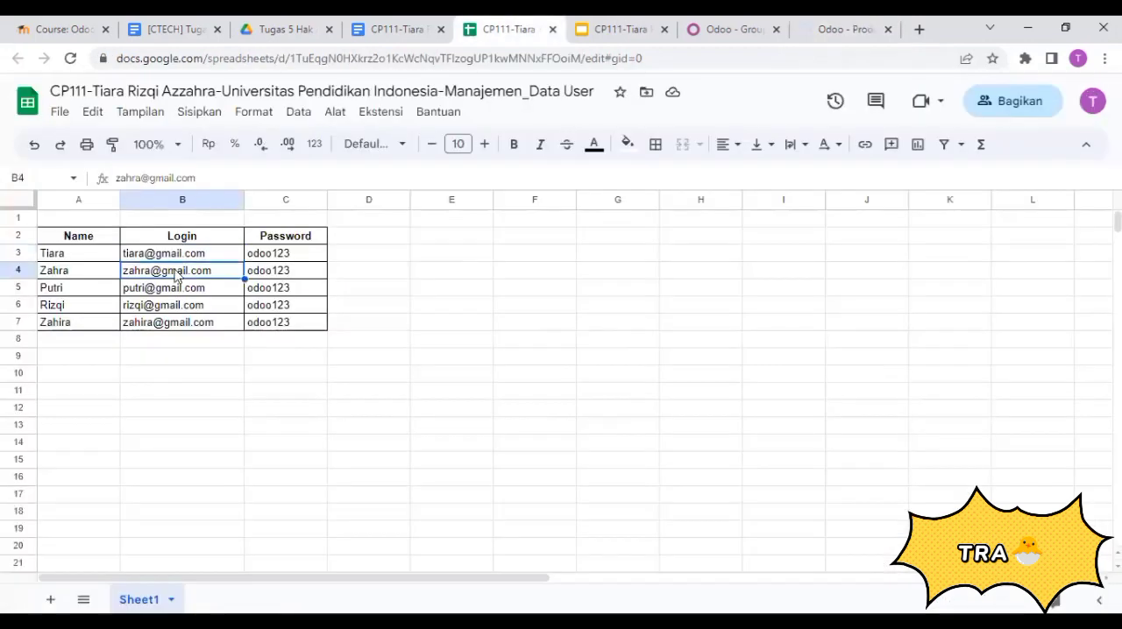
{"action": "triple_click", "coordinate": [117, 179]}
{"action": "right_click", "coordinate": [137, 184]}
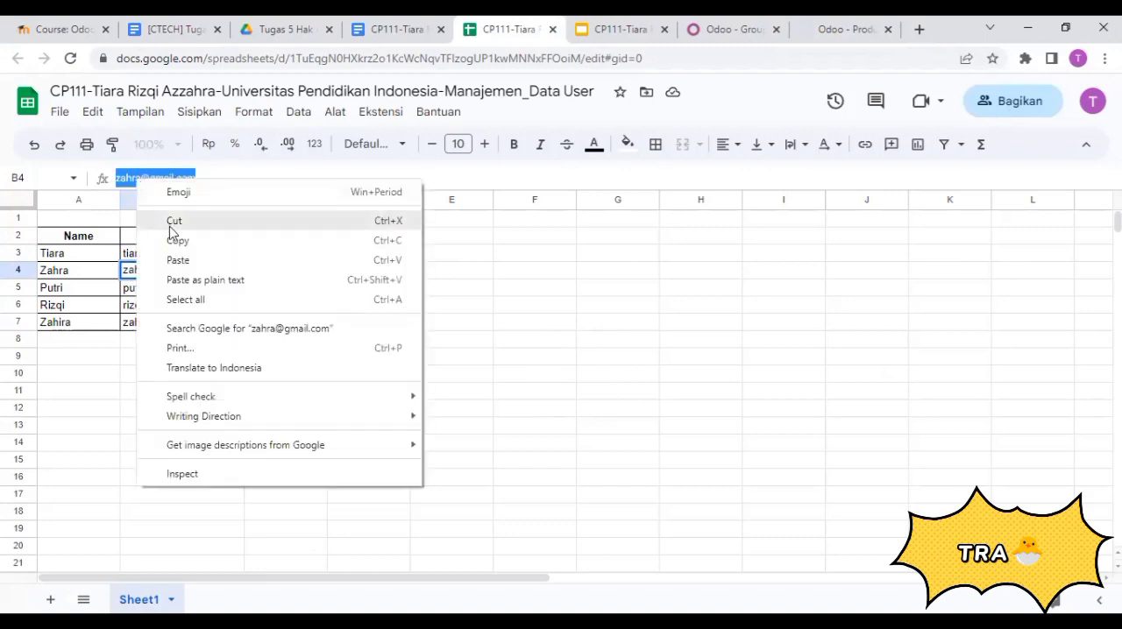
{"action": "left_click", "coordinate": [175, 242]}
- Log in to Odoo with the copied e-mail and the account password of the purchase user
{"action": "left_click", "coordinate": [837, 29]}
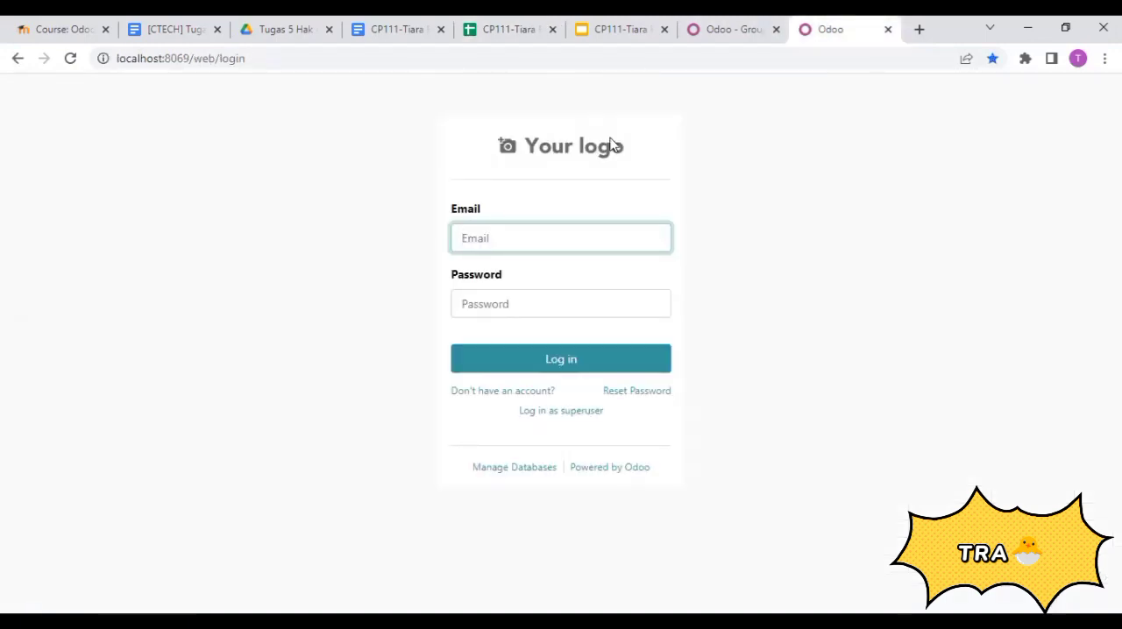
{"action": "key", "text": "ctrl+v"}
{"action": "left_click", "coordinate": [579, 299]}
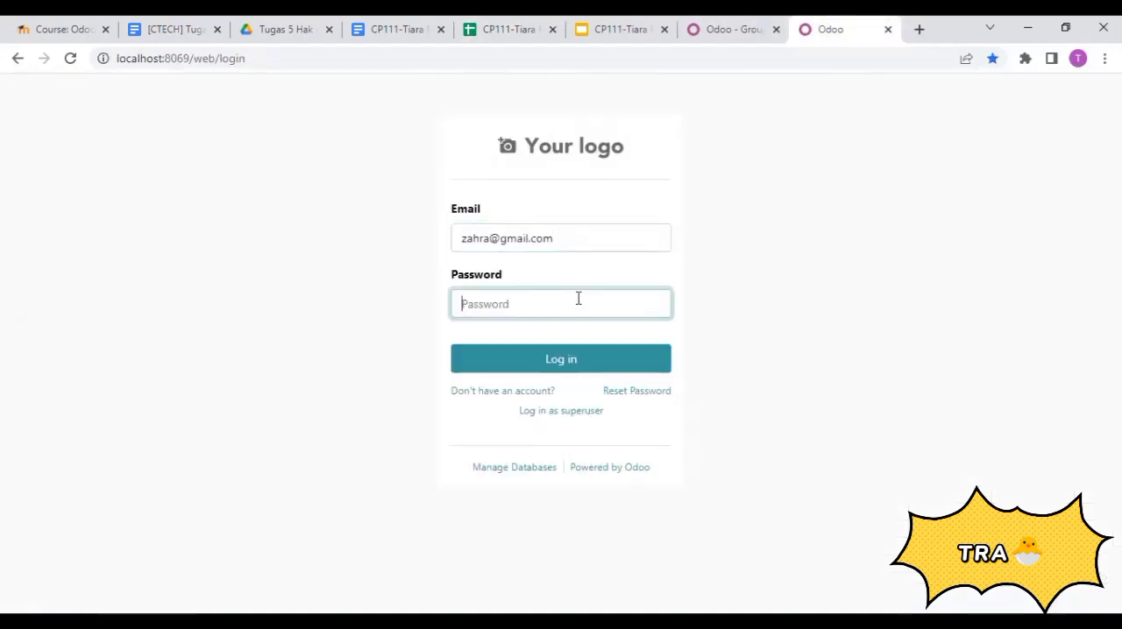
{"action": "type", "text": "••"}
{"action": "left_click", "coordinate": [568, 369]}
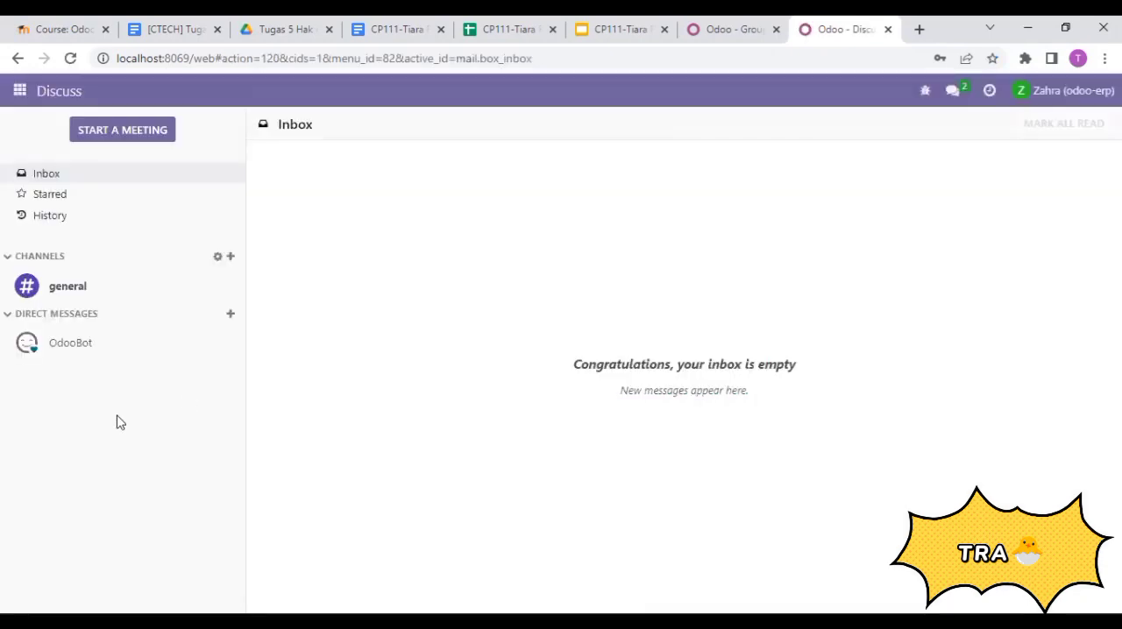
- Open the Purchase app as the purchase user, view its products and product variants lists, and check the available order options
{"action": "left_click", "coordinate": [19, 92]}
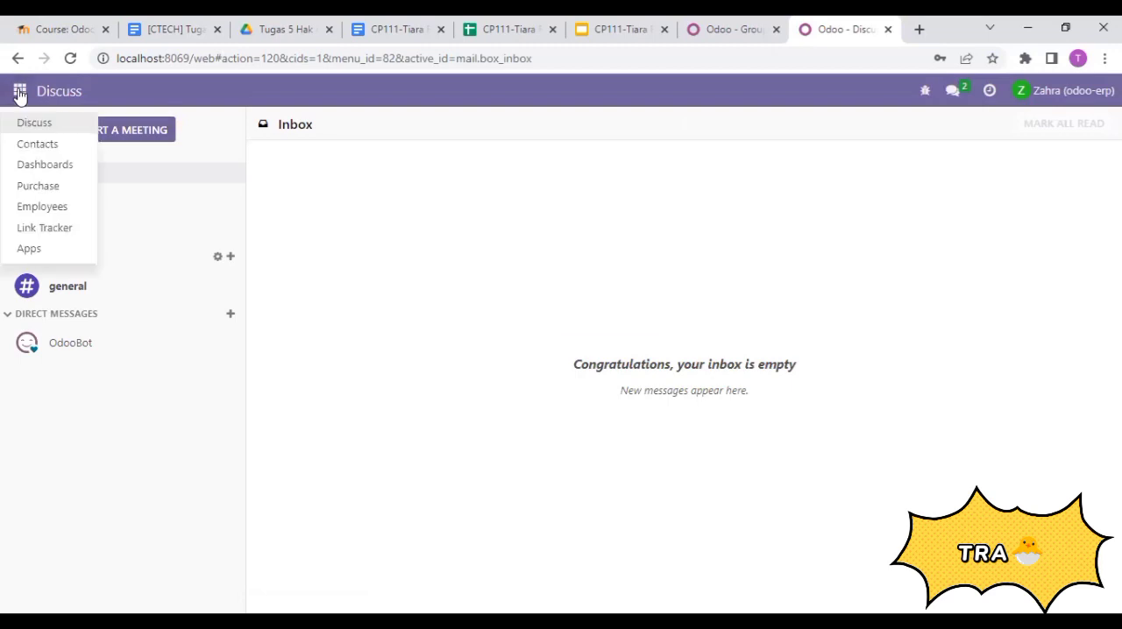
{"action": "left_click", "coordinate": [71, 193]}
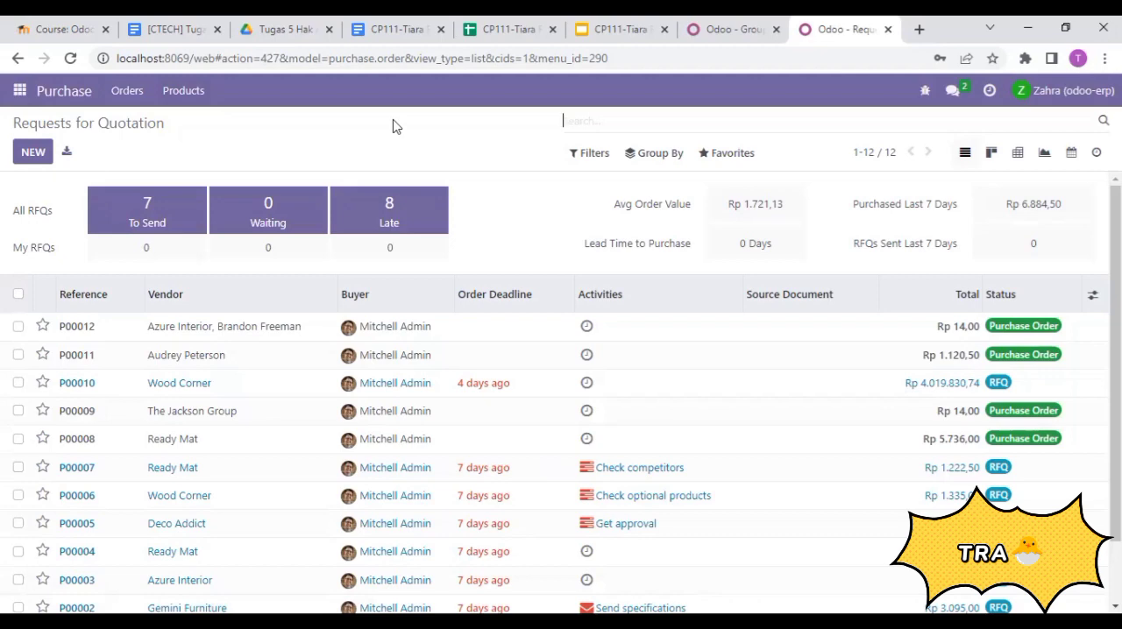
{"action": "left_click", "coordinate": [191, 104]}
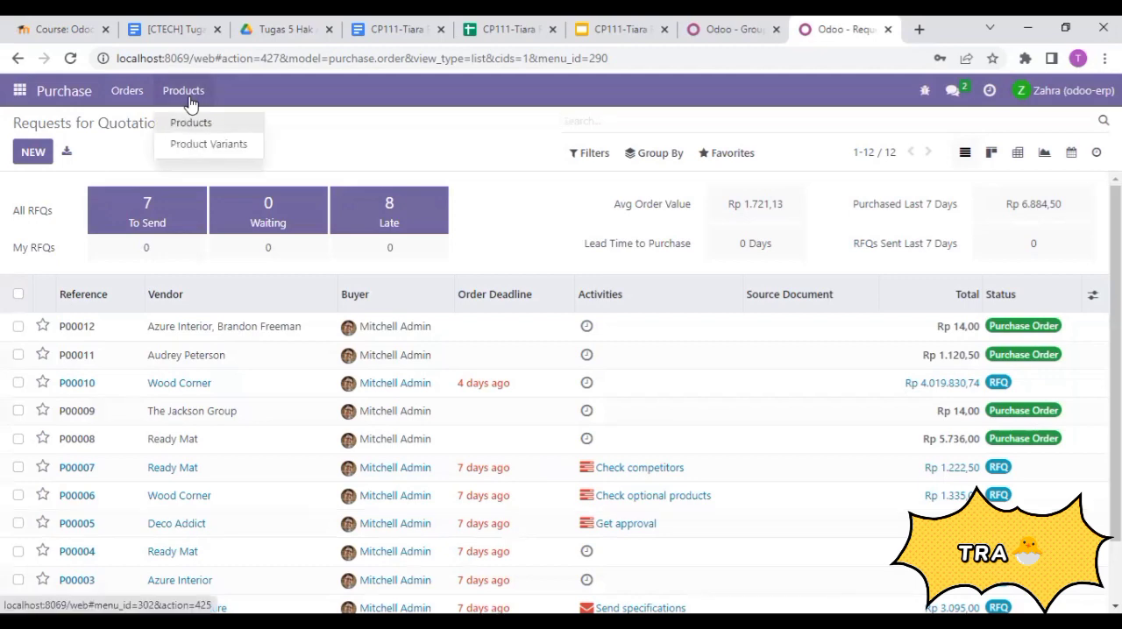
{"action": "left_click", "coordinate": [191, 103]}
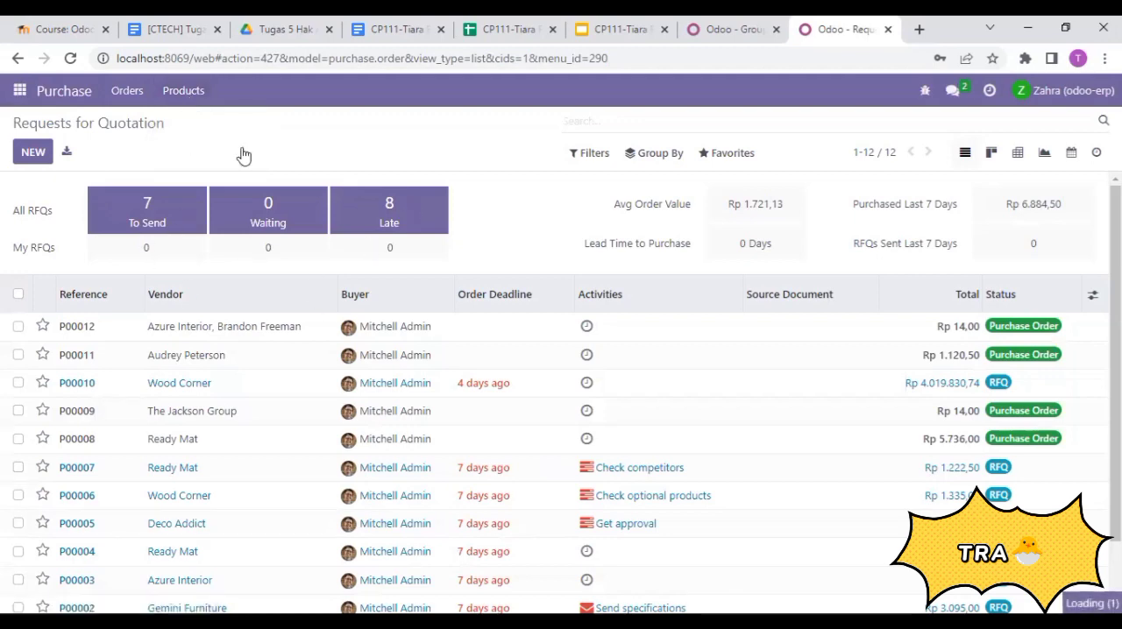
{"action": "left_click", "coordinate": [186, 93]}
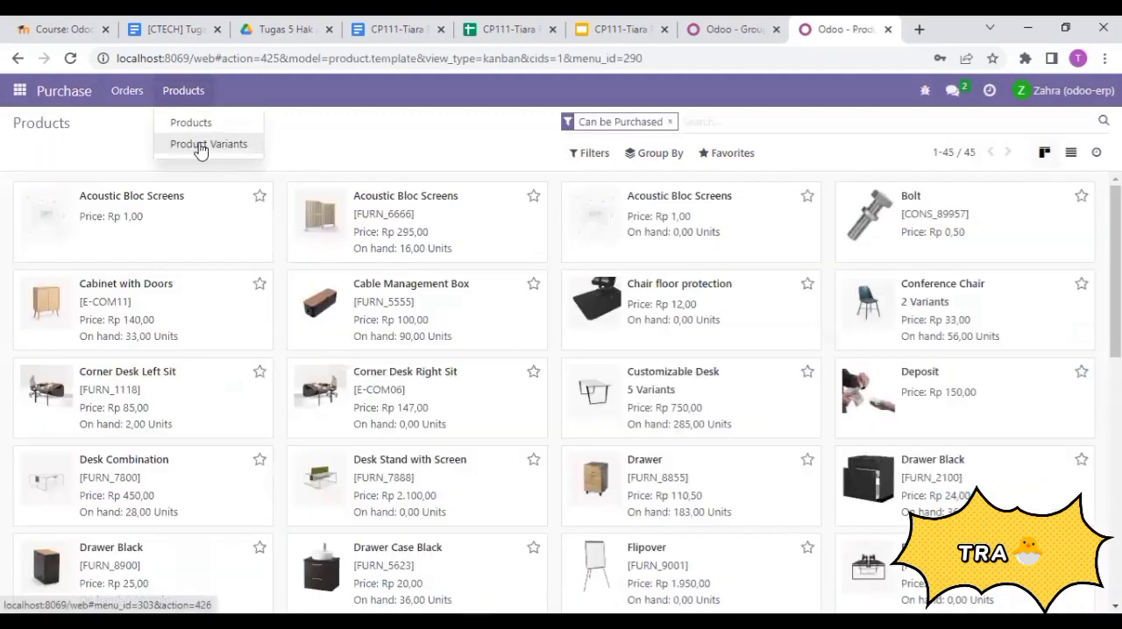
{"action": "left_click", "coordinate": [200, 145]}
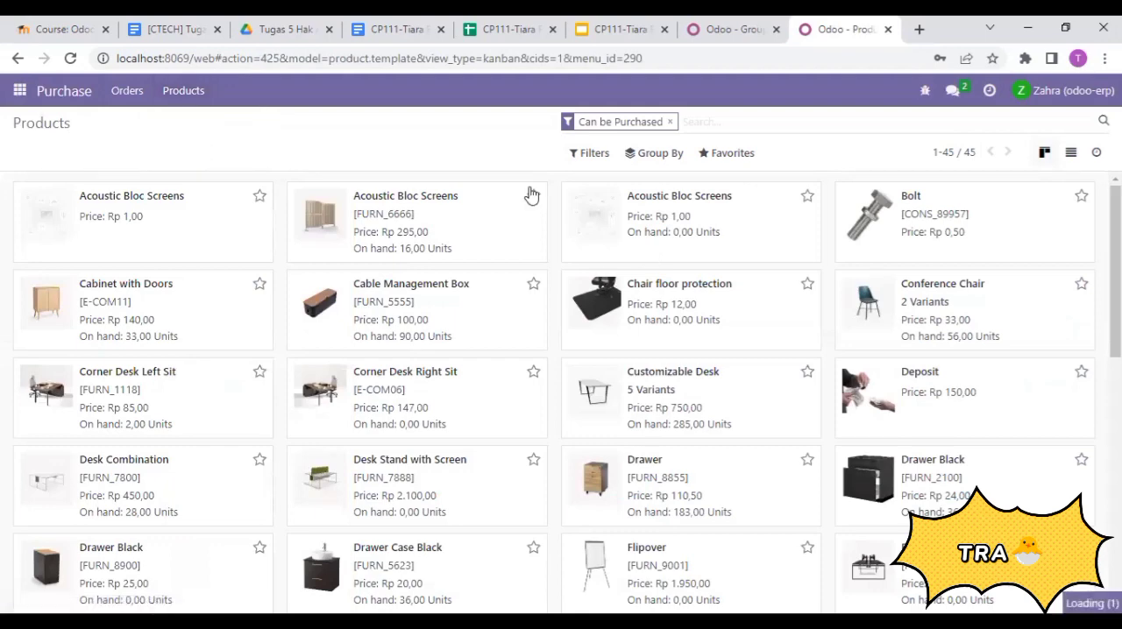
{"action": "left_click", "coordinate": [129, 91]}
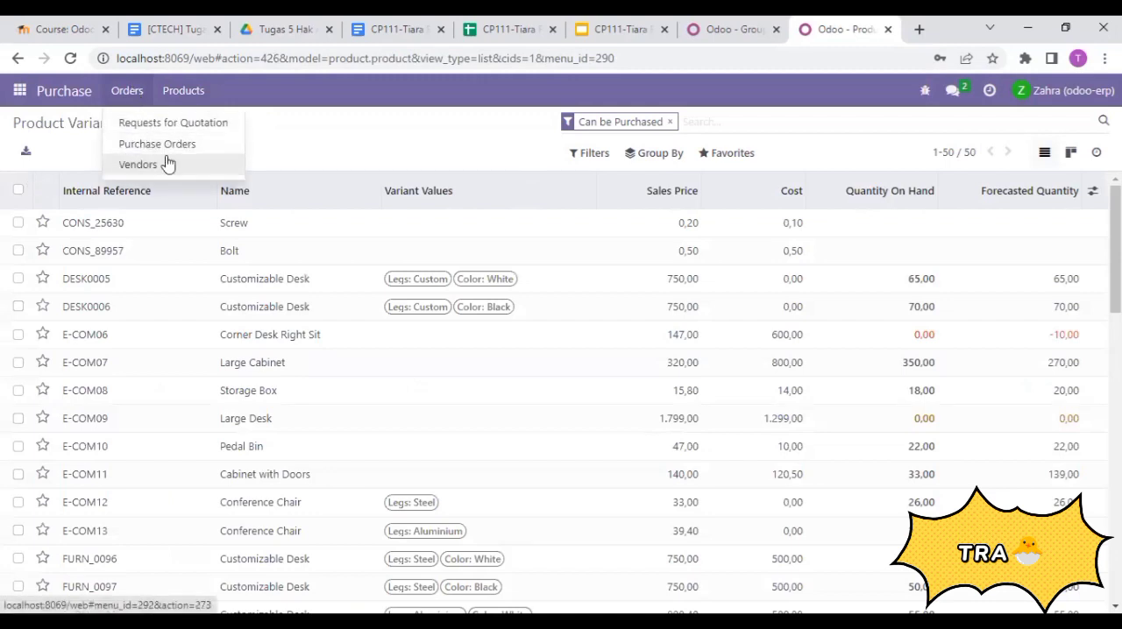
{"action": "left_click", "coordinate": [329, 157]}
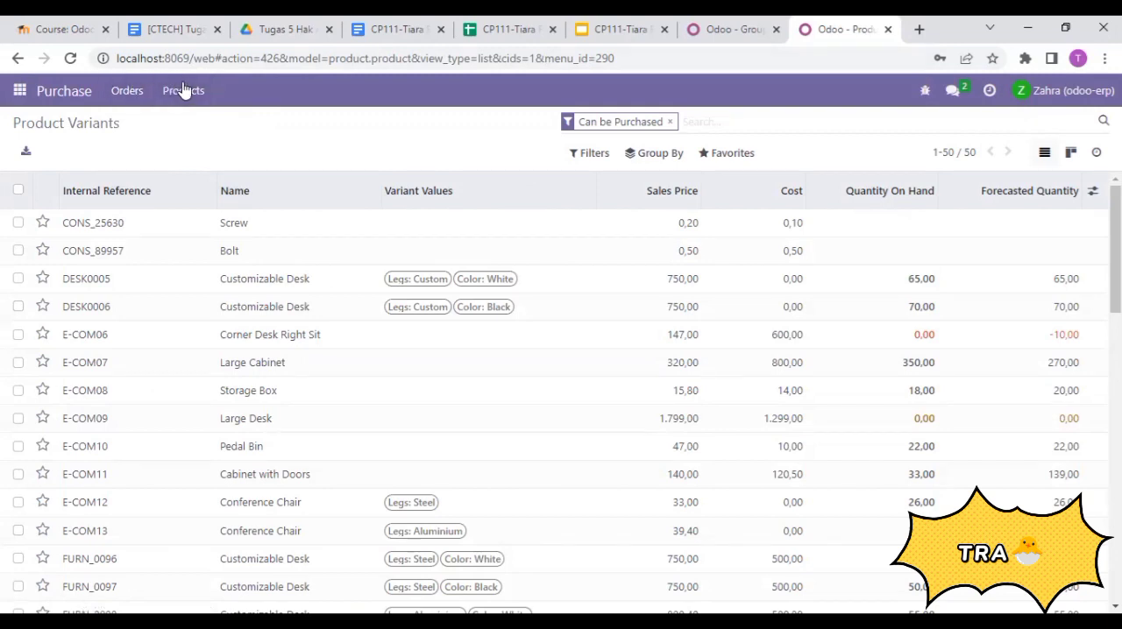
- Log out of the purchase user's account and copy the login e-mail in cell B5 of the user data spreadsheet
{"action": "left_click", "coordinate": [1069, 93]}
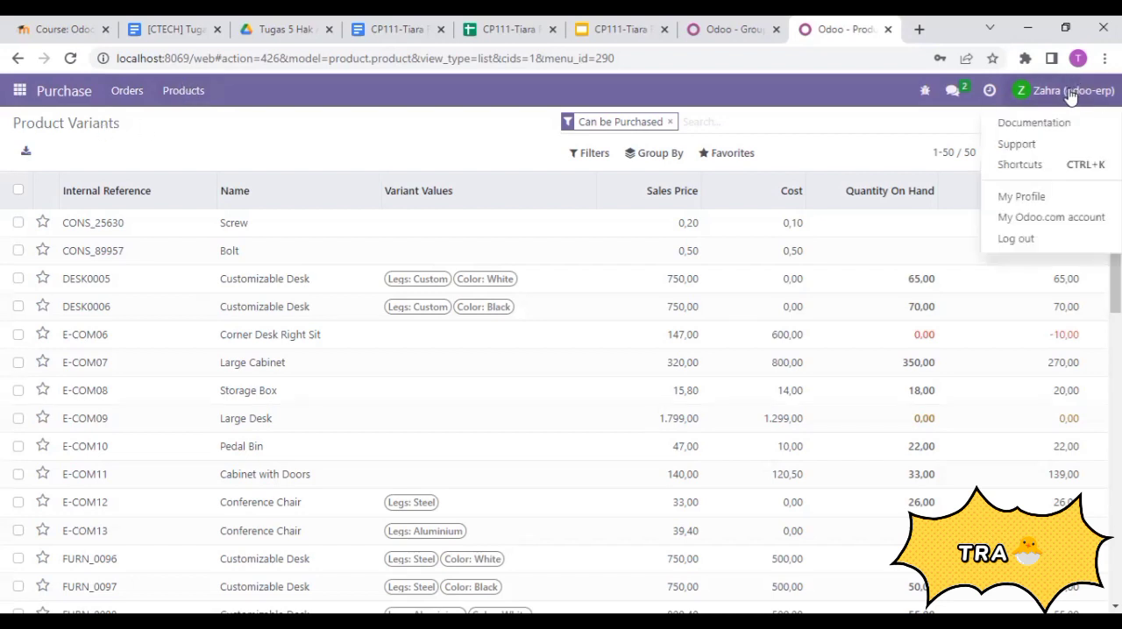
{"action": "left_click", "coordinate": [1016, 239]}
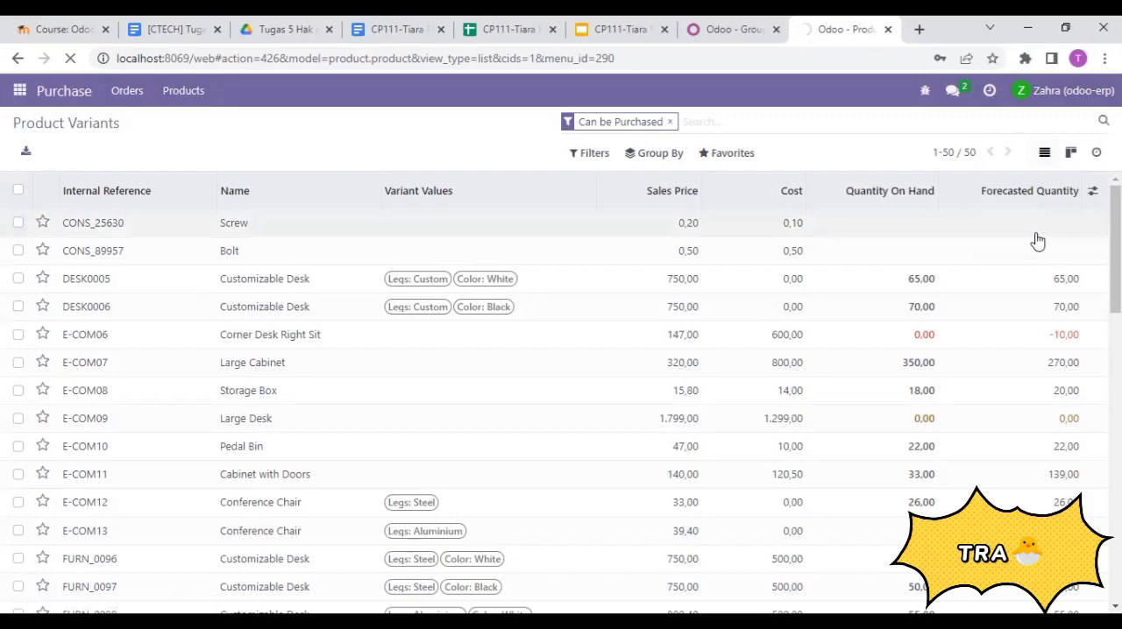
{"action": "left_click", "coordinate": [504, 29]}
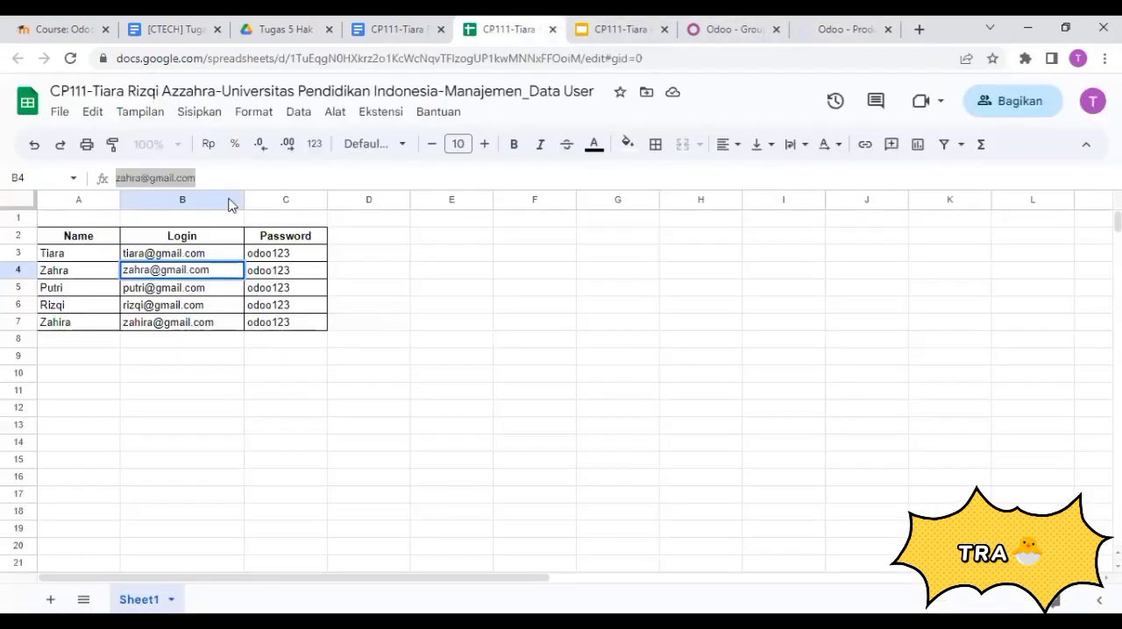
{"action": "left_click", "coordinate": [171, 291]}
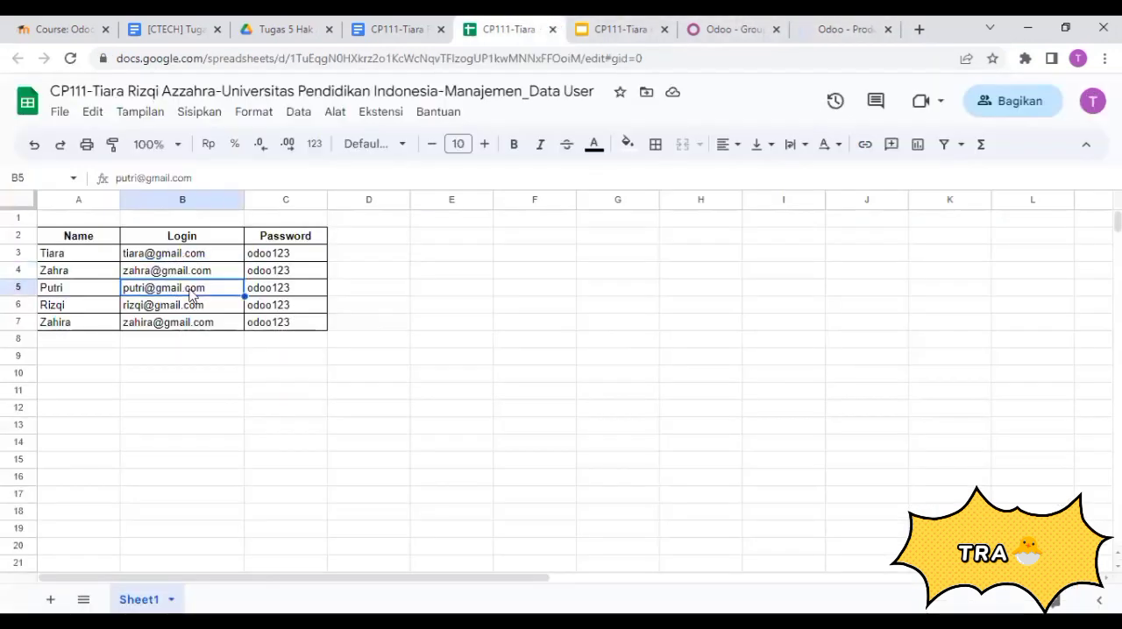
{"action": "left_click", "coordinate": [205, 176]}
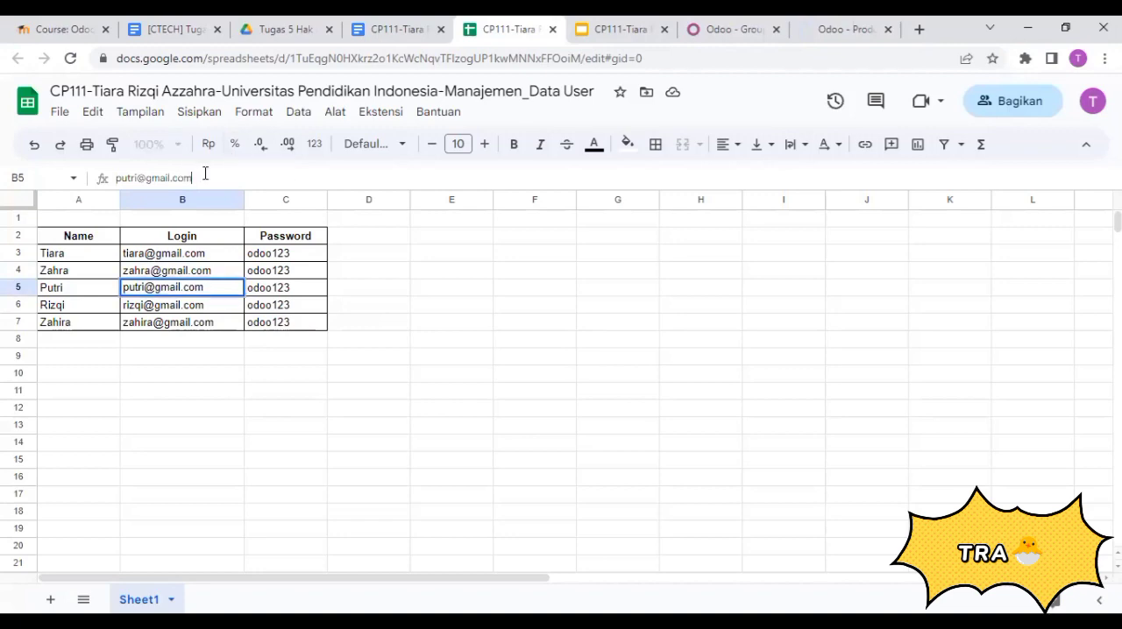
{"action": "left_click_drag", "start_coordinate": [205, 175], "coordinate": [120, 176]}
{"action": "right_click", "coordinate": [134, 179]}
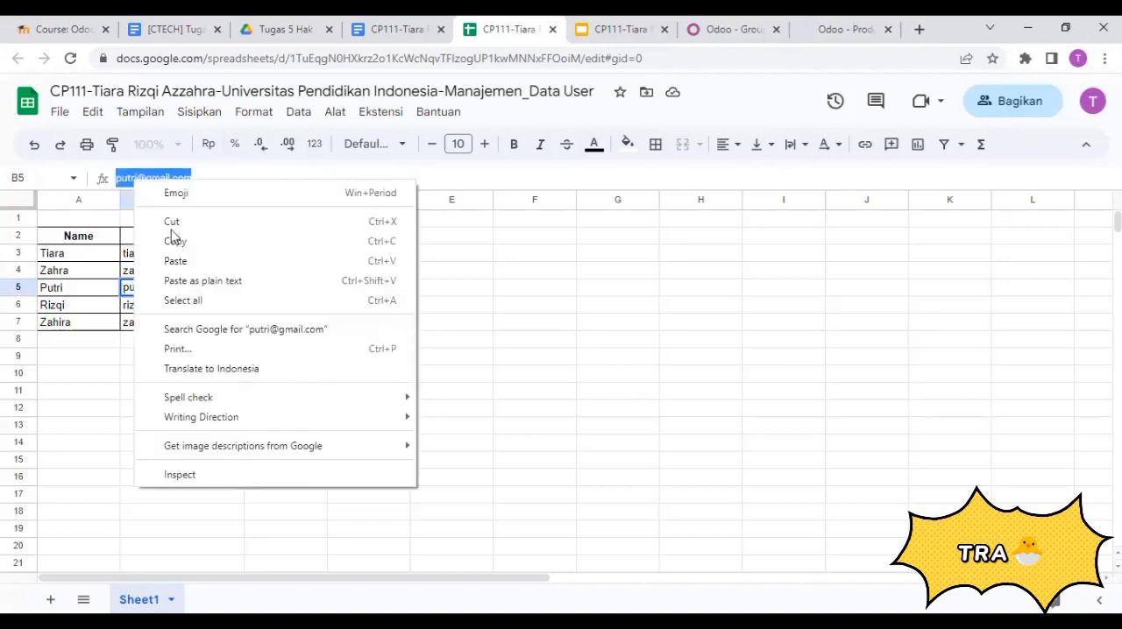
{"action": "left_click", "coordinate": [195, 243]}
- Log in to Odoo with the copied e-mail and the account password of the inventory user
{"action": "left_click", "coordinate": [821, 21]}
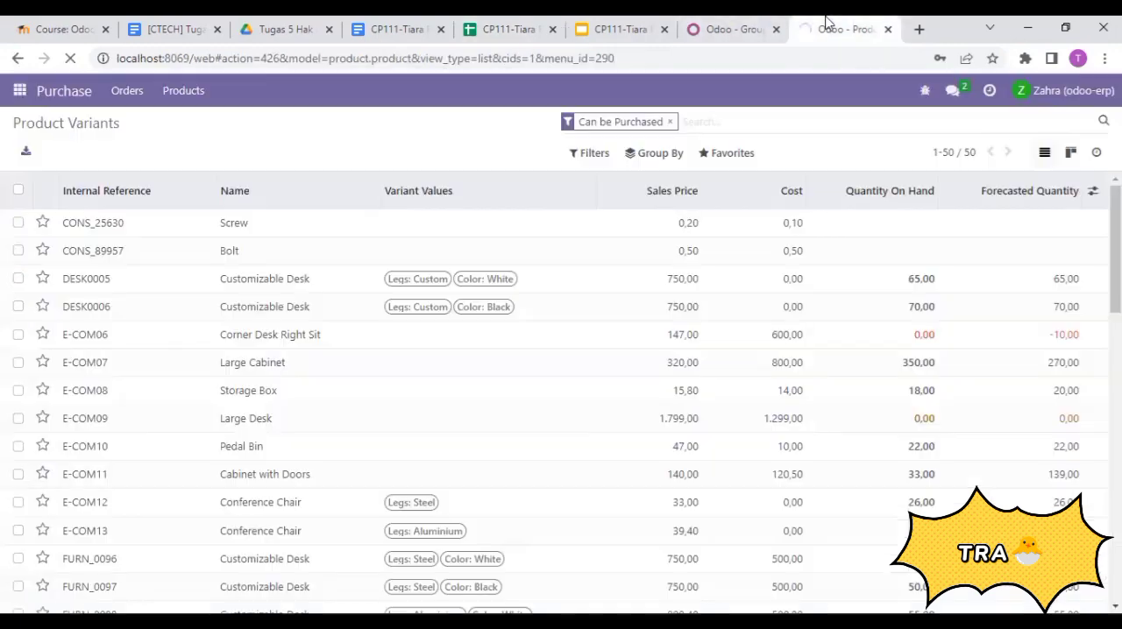
{"action": "key", "text": "ctrl+v"}
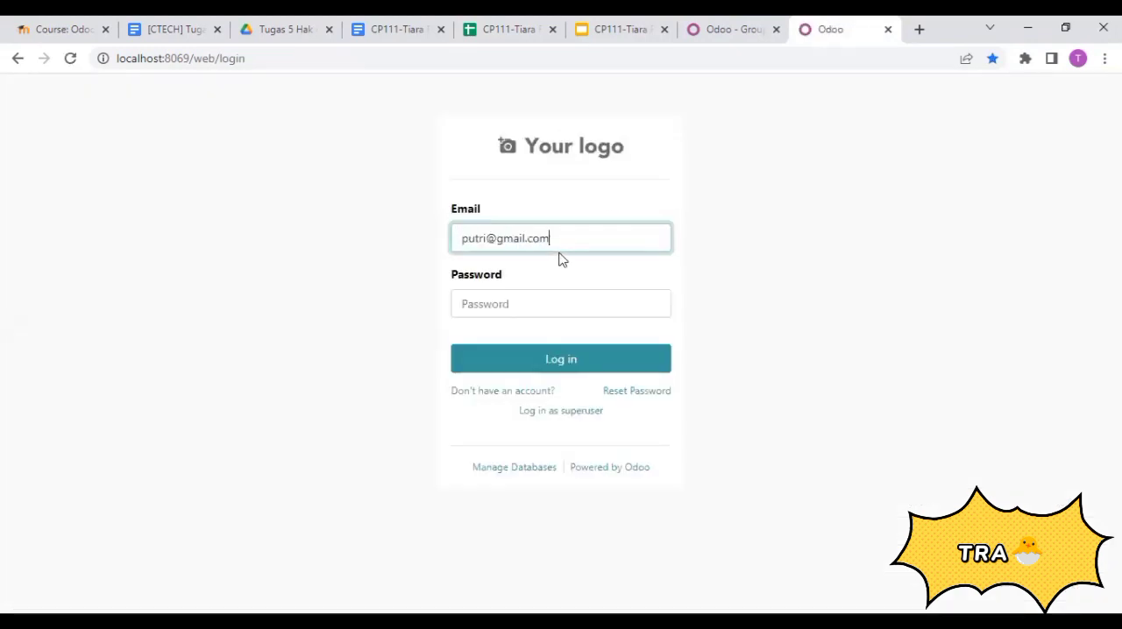
{"action": "left_click", "coordinate": [553, 302]}
{"action": "type", "text": "a"}
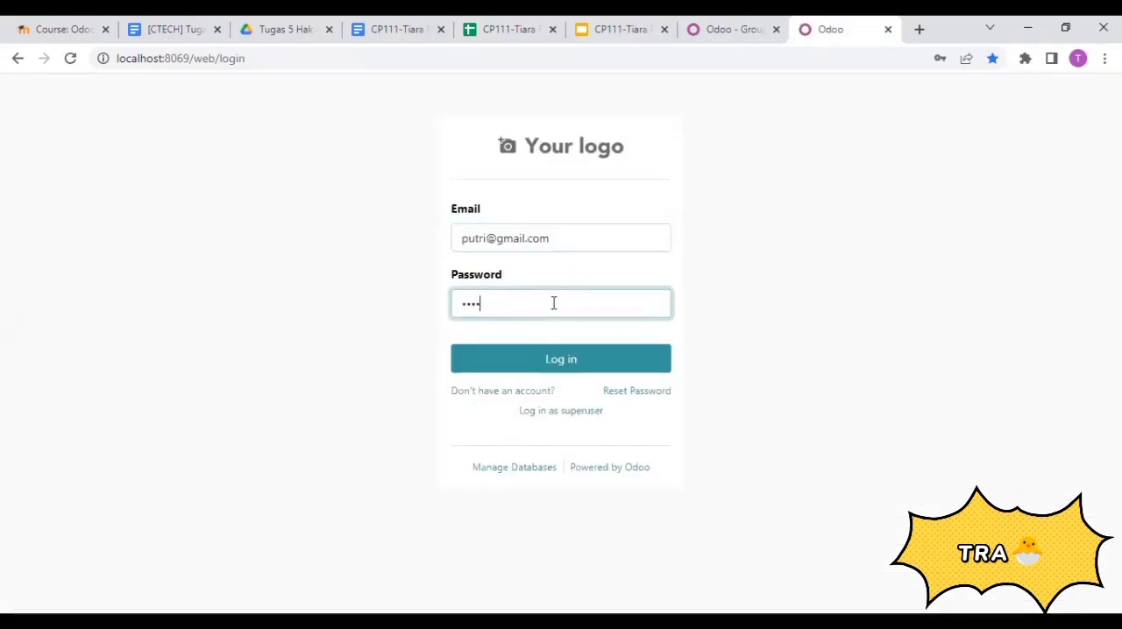
{"action": "left_click", "coordinate": [570, 360]}
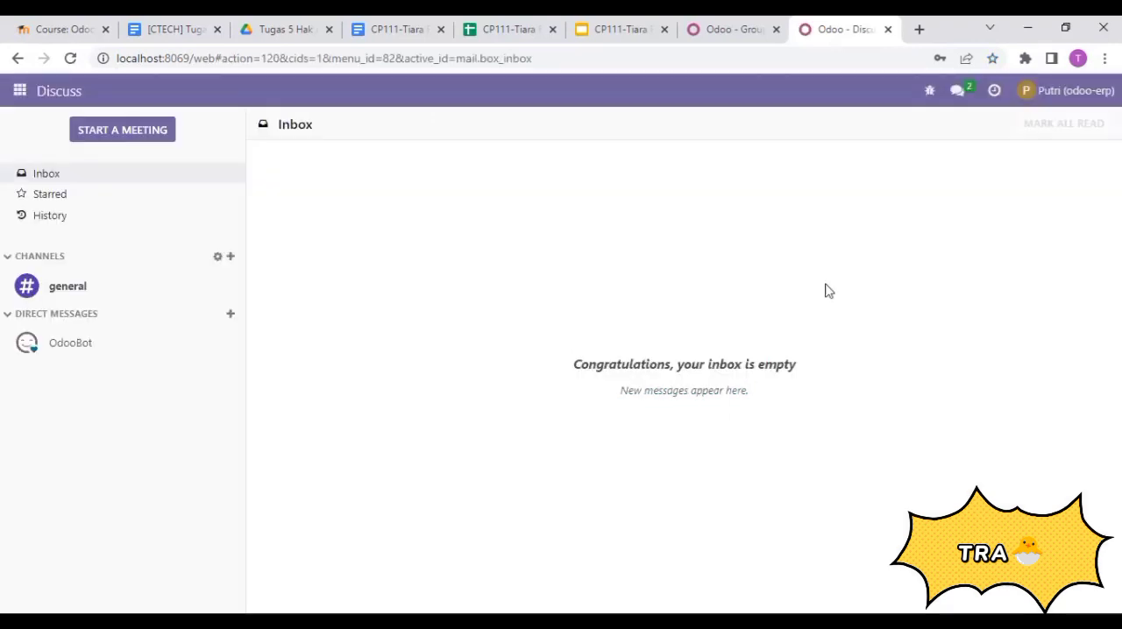
- Open the Inventory app as the inventory user and examine its overview and the available product options
{"action": "left_click", "coordinate": [19, 93]}
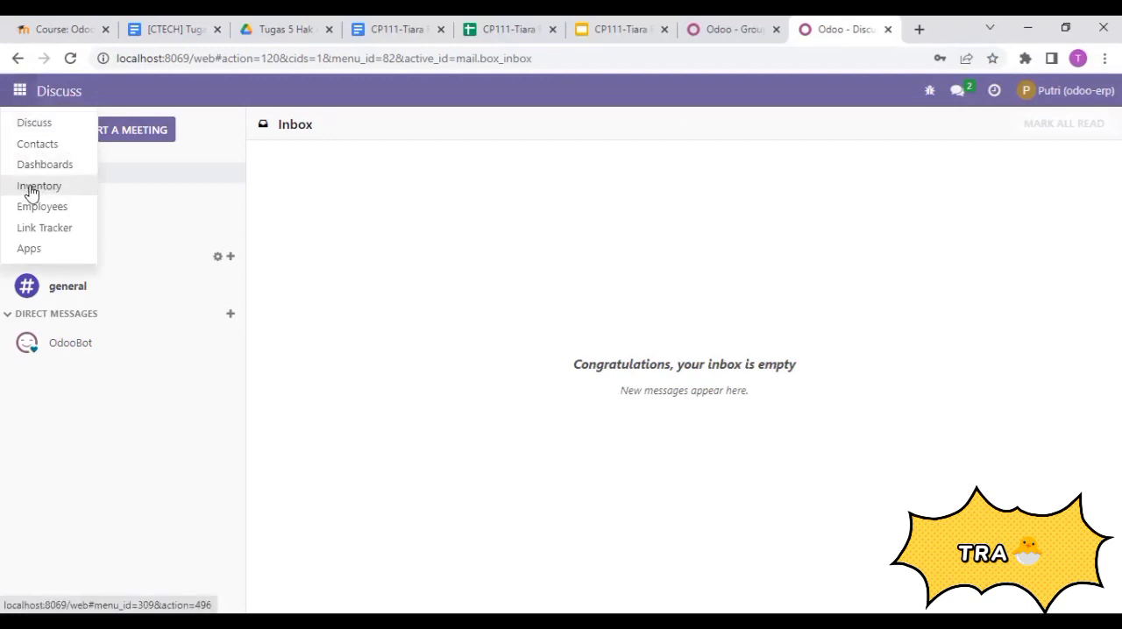
{"action": "left_click", "coordinate": [31, 188]}
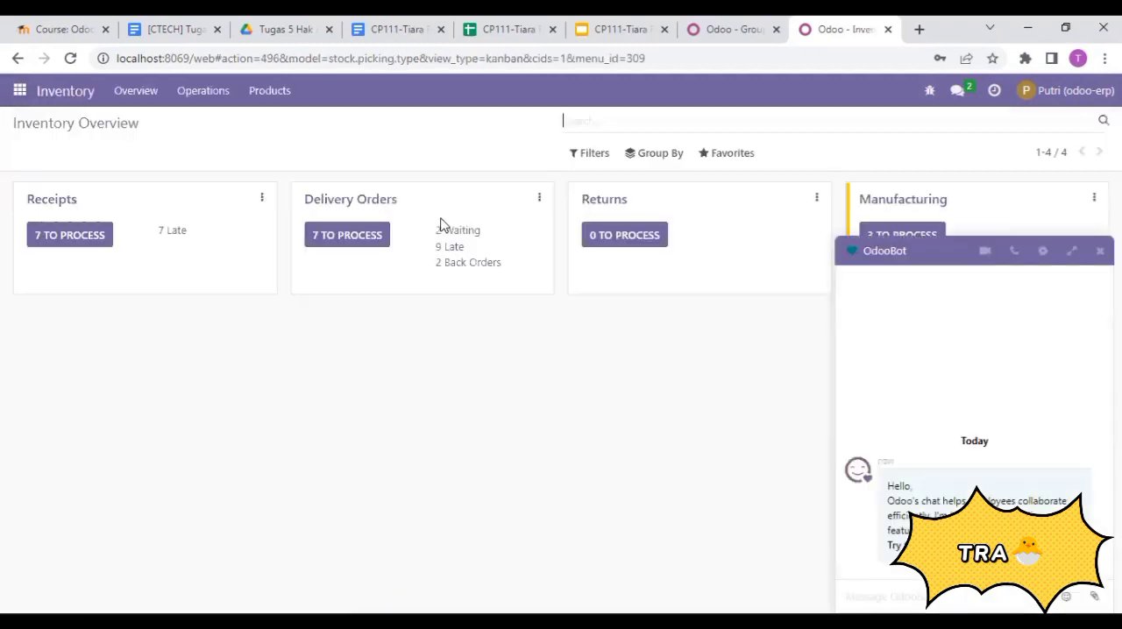
{"action": "left_click", "coordinate": [147, 95]}
{"action": "left_click", "coordinate": [269, 91]}
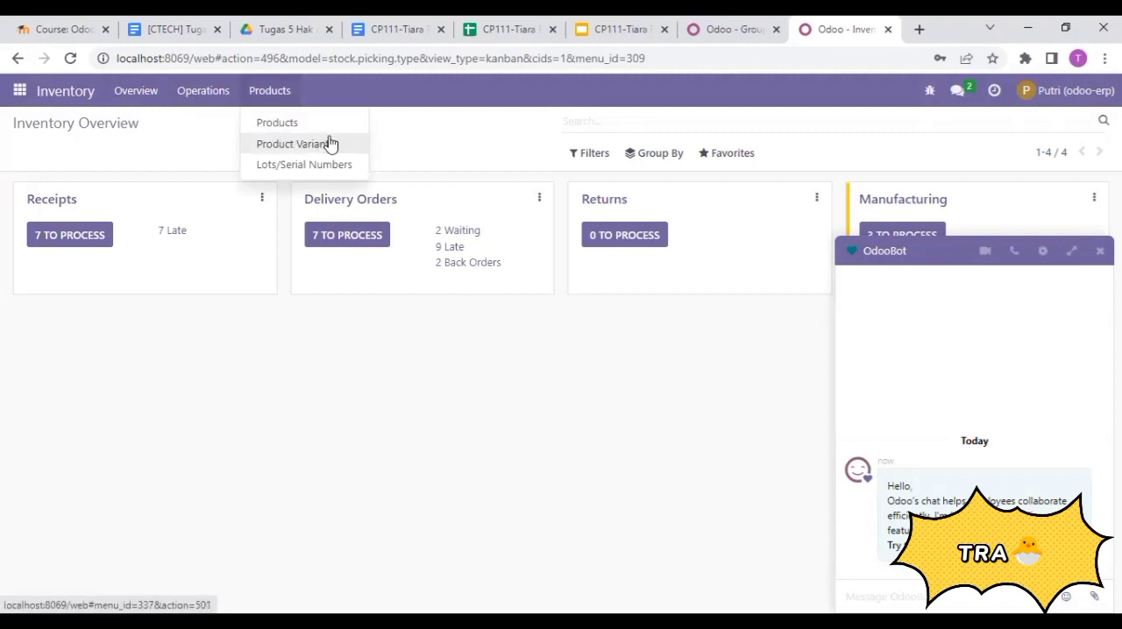
{"action": "left_click", "coordinate": [440, 366]}
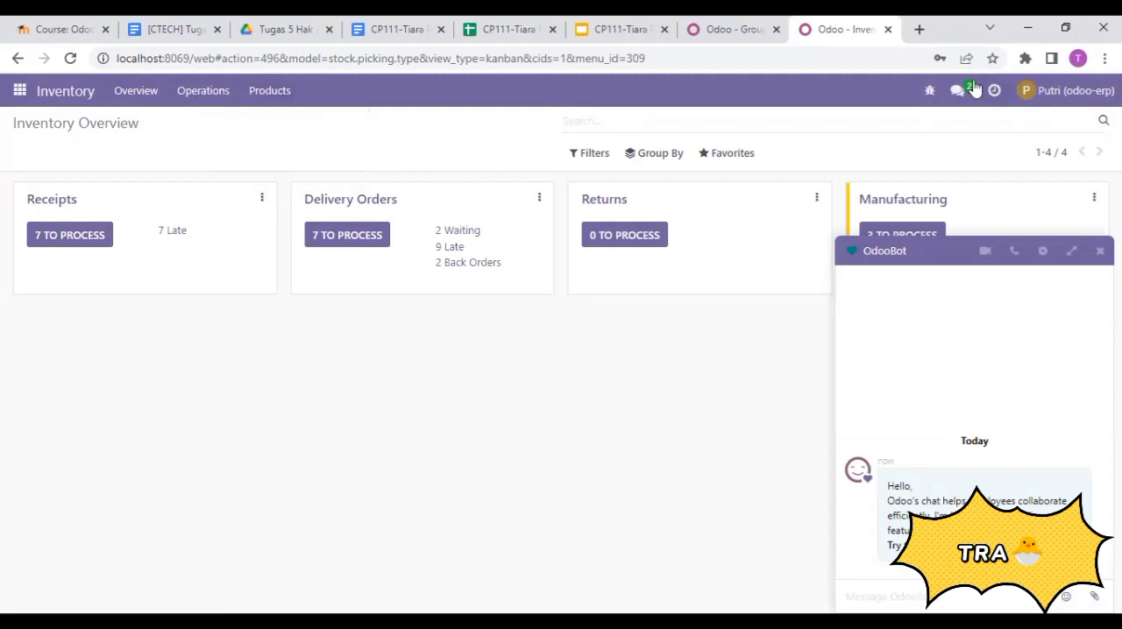
- Close the OdooBot chat, log out of the inventory user's account, and copy the login e-mail in cell B6 of the user data spreadsheet
{"action": "left_click", "coordinate": [1092, 92]}
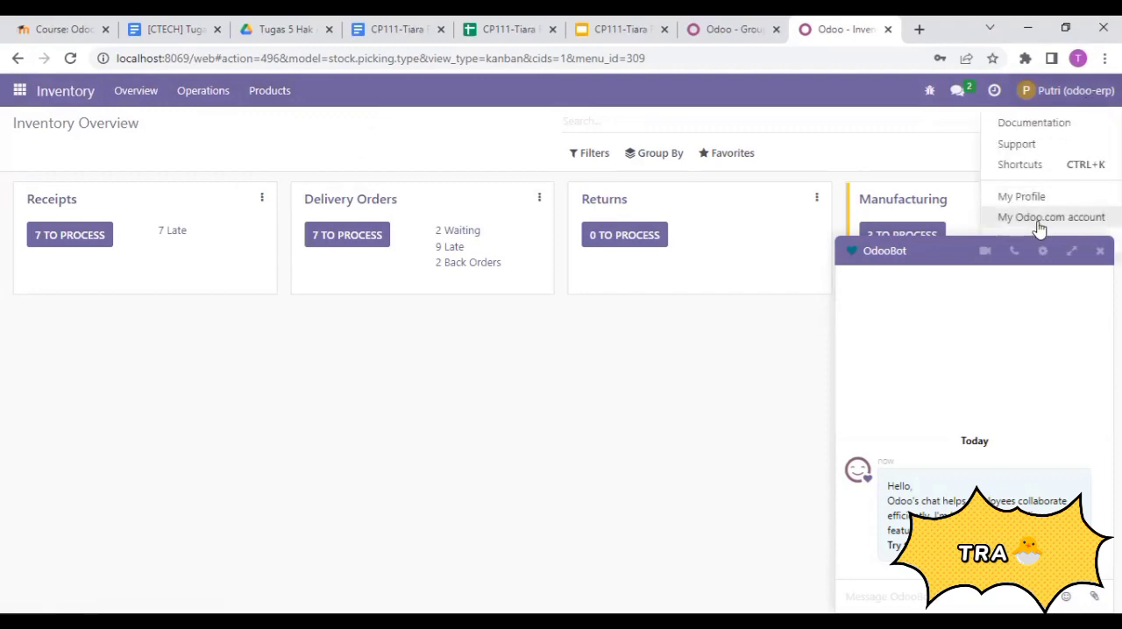
{"action": "left_click", "coordinate": [1100, 252]}
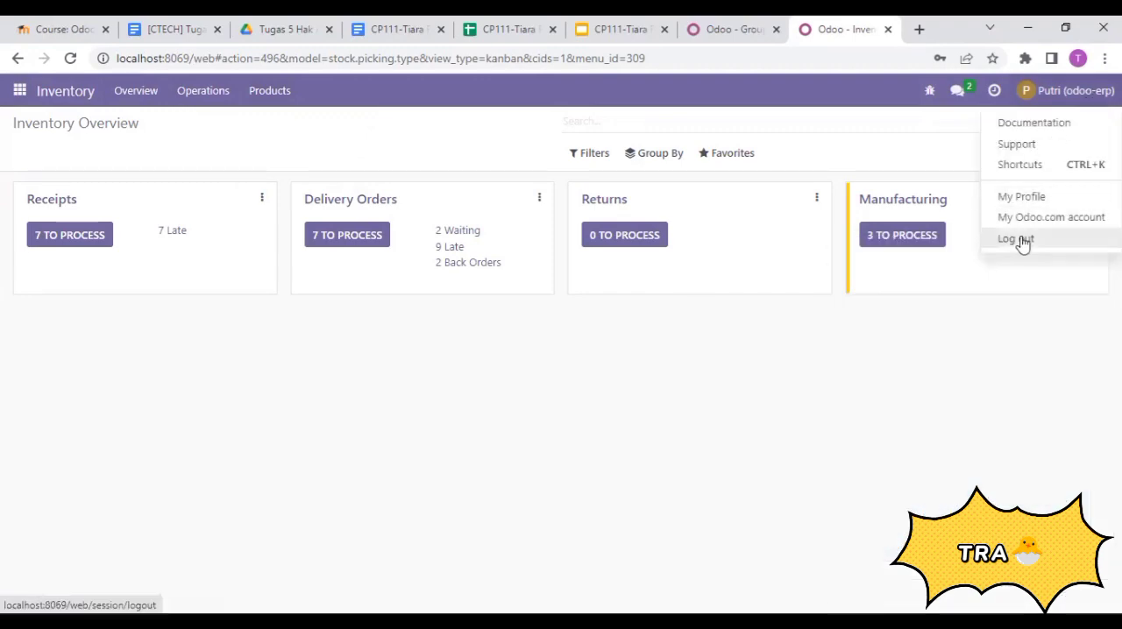
{"action": "left_click", "coordinate": [1016, 239]}
{"action": "left_click", "coordinate": [517, 29]}
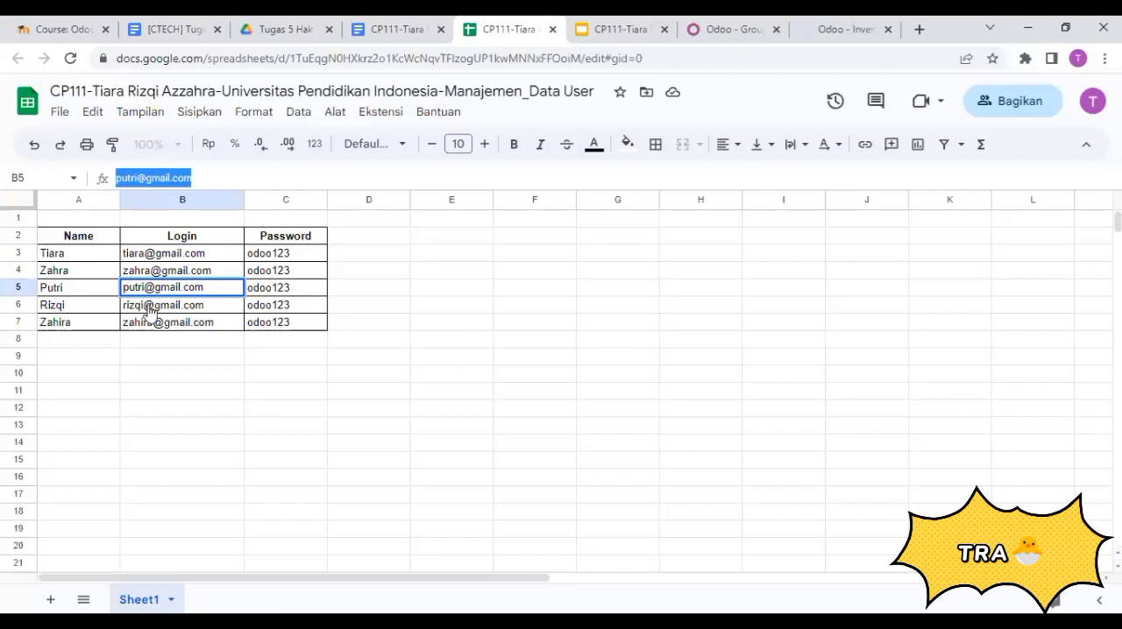
{"action": "left_click", "coordinate": [211, 313]}
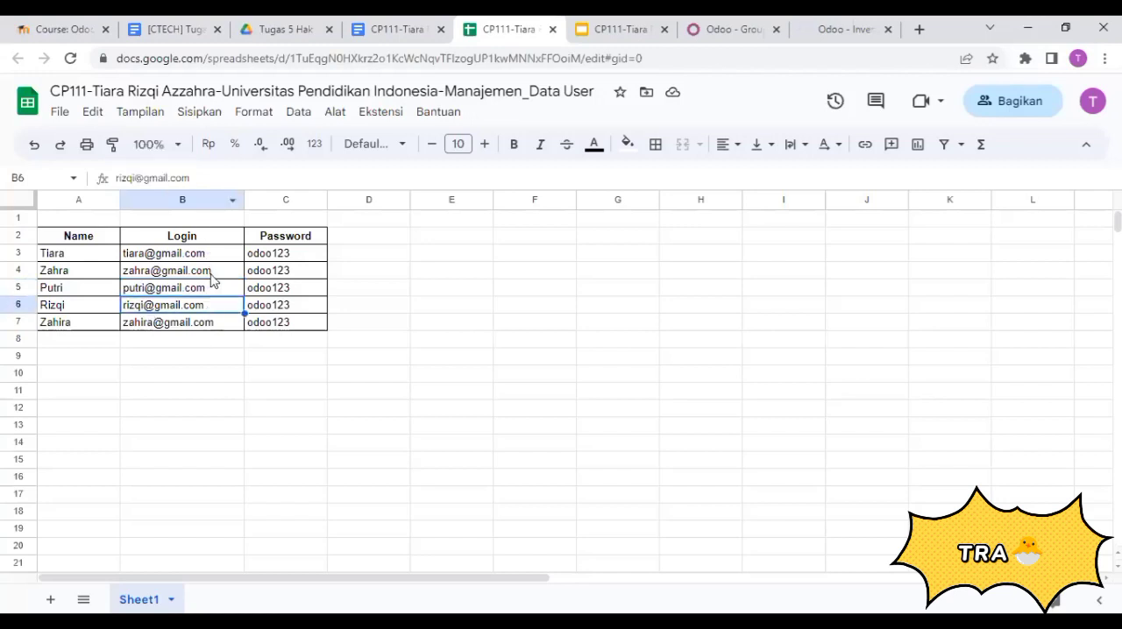
{"action": "triple_click", "coordinate": [105, 177]}
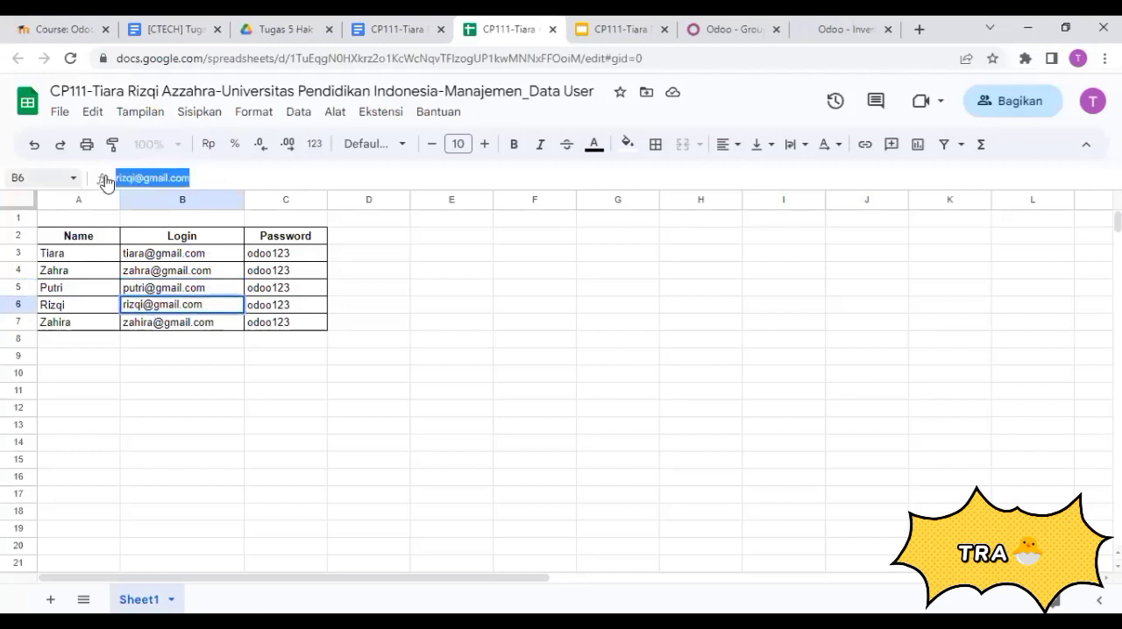
{"action": "right_click", "coordinate": [130, 179]}
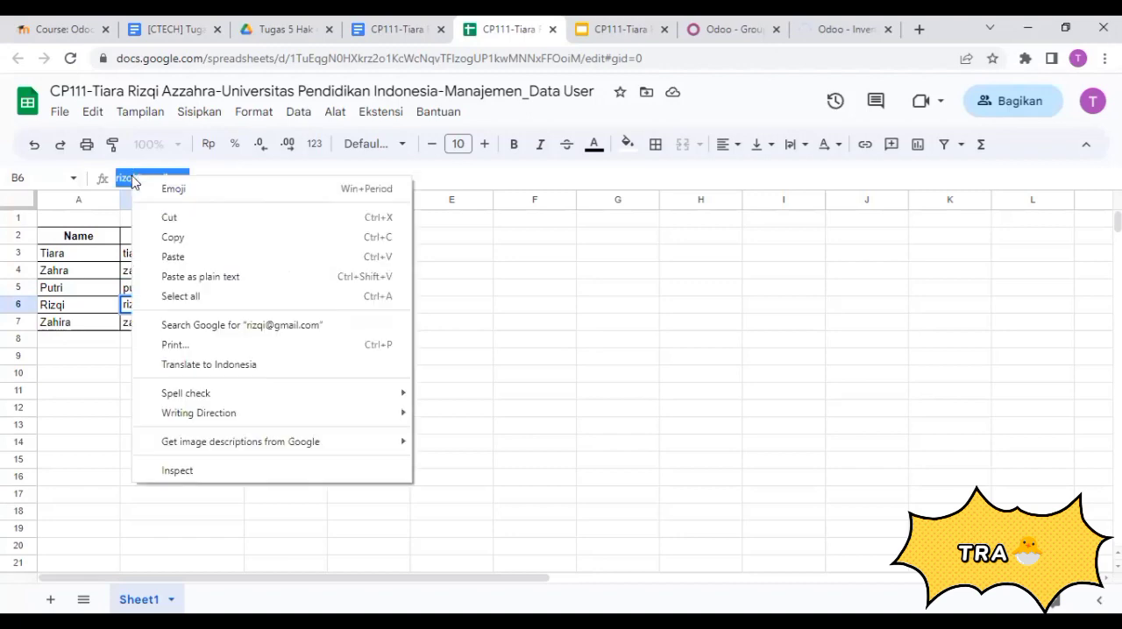
{"action": "left_click", "coordinate": [176, 238]}
- Log in to Odoo with the copied e-mail and the account password of the accounting user
{"action": "left_click", "coordinate": [804, 22]}
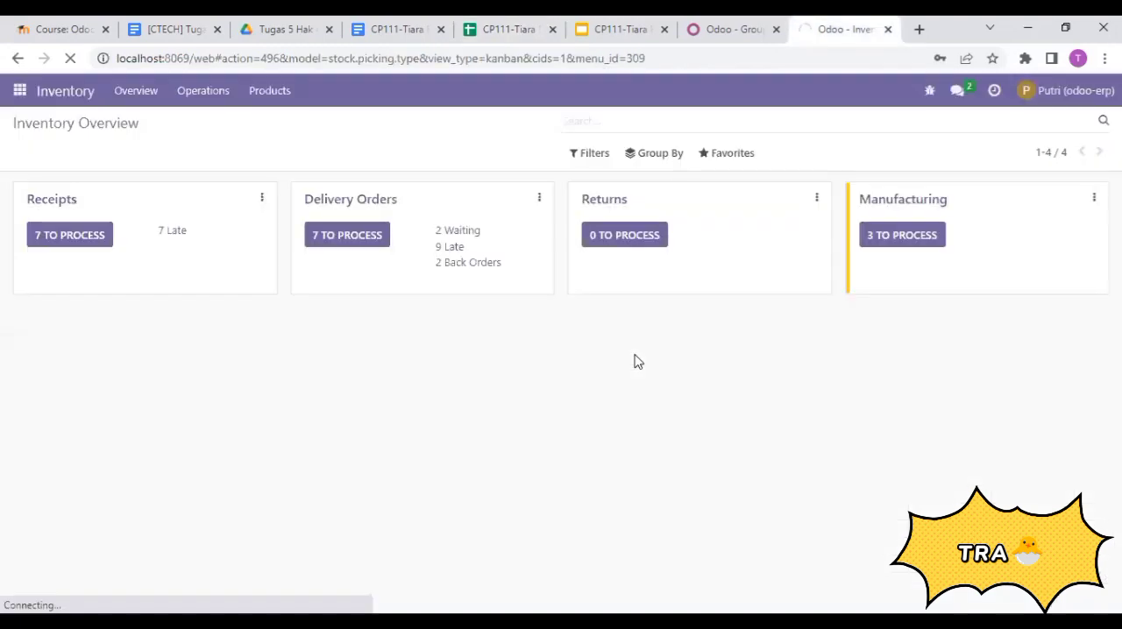
{"action": "key", "text": "ctrl+v"}
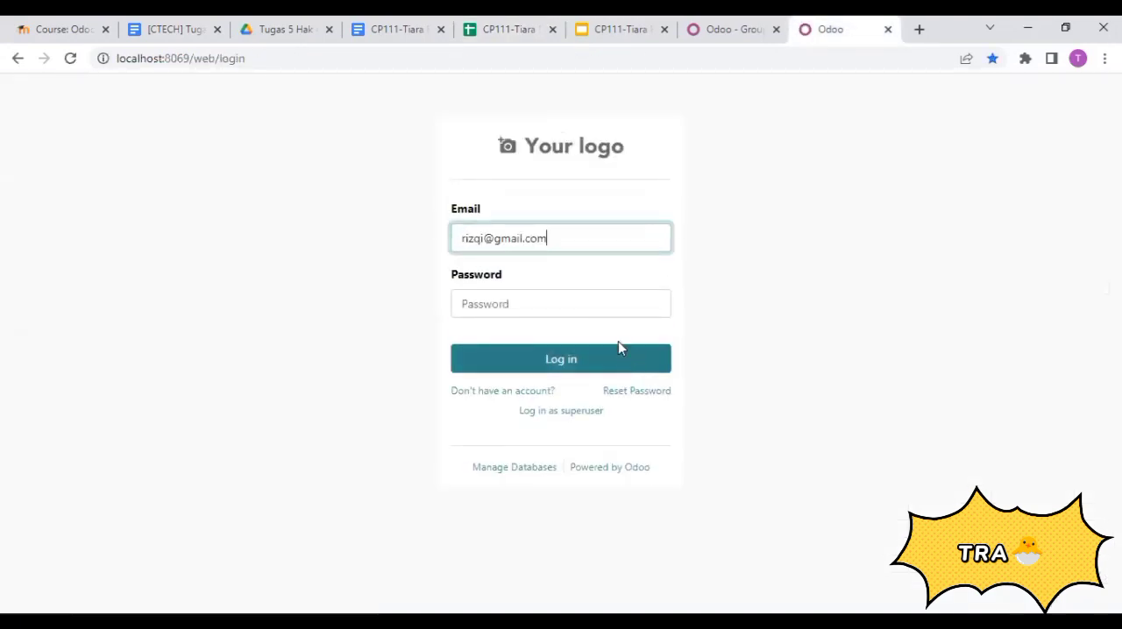
{"action": "left_click", "coordinate": [599, 301]}
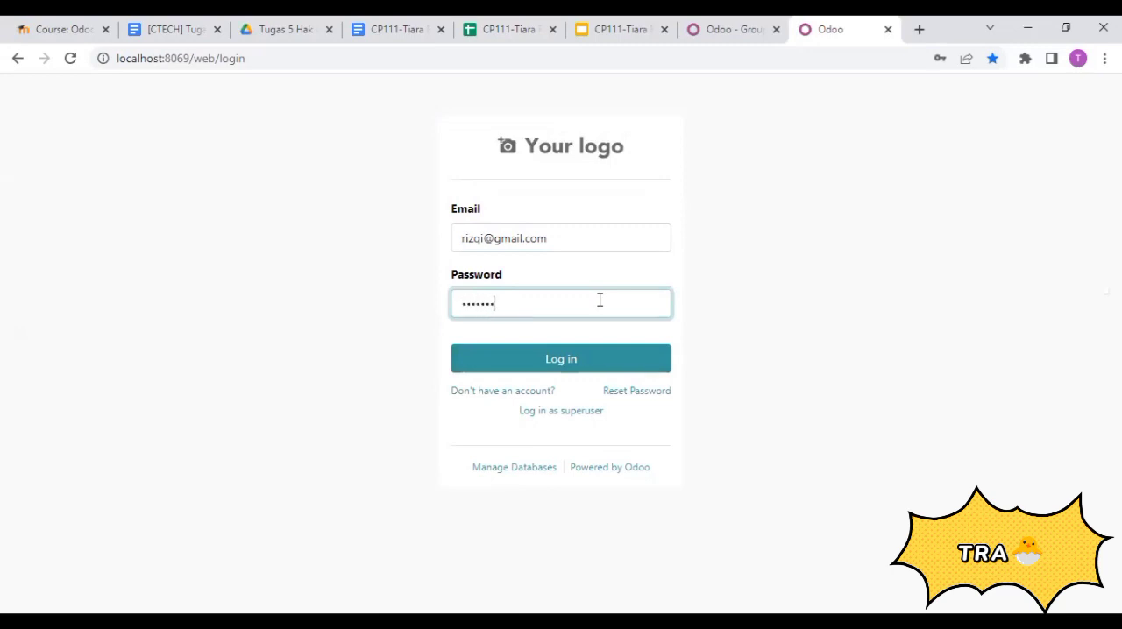
{"action": "left_click", "coordinate": [601, 368]}
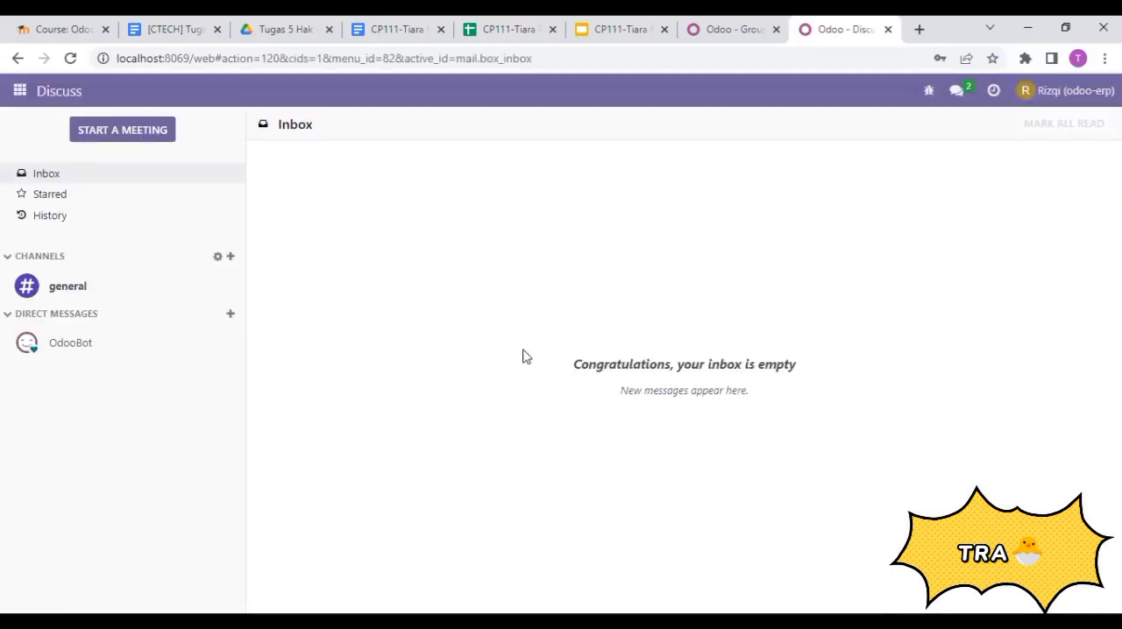
- Open the Invoicing app as the accounting user and view its invoices list
{"action": "left_click", "coordinate": [17, 93]}
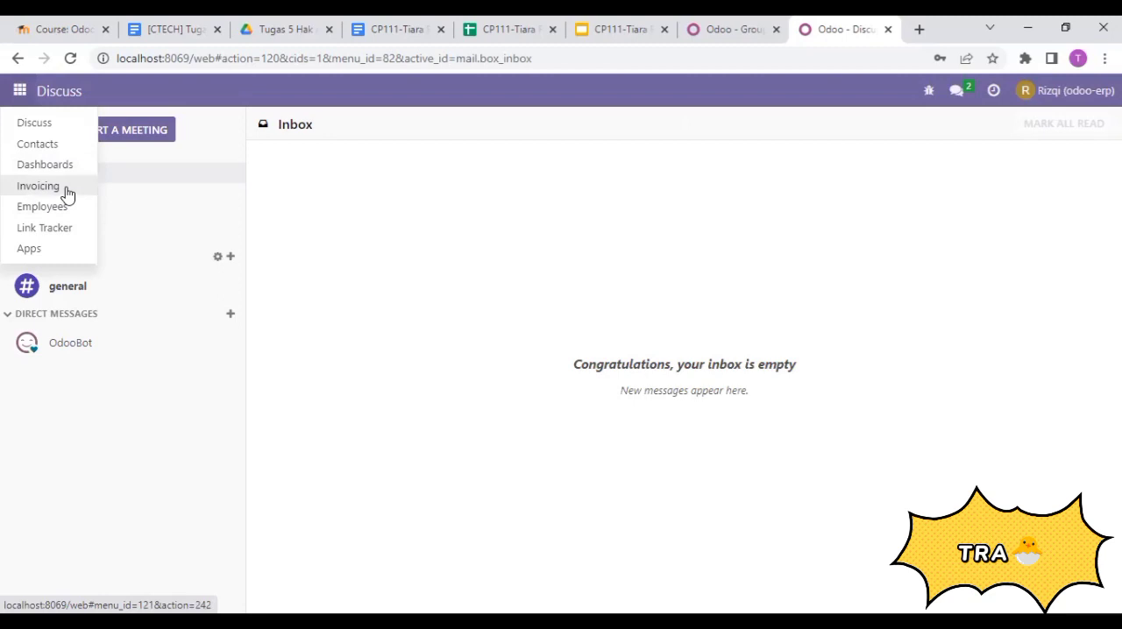
{"action": "left_click", "coordinate": [45, 186]}
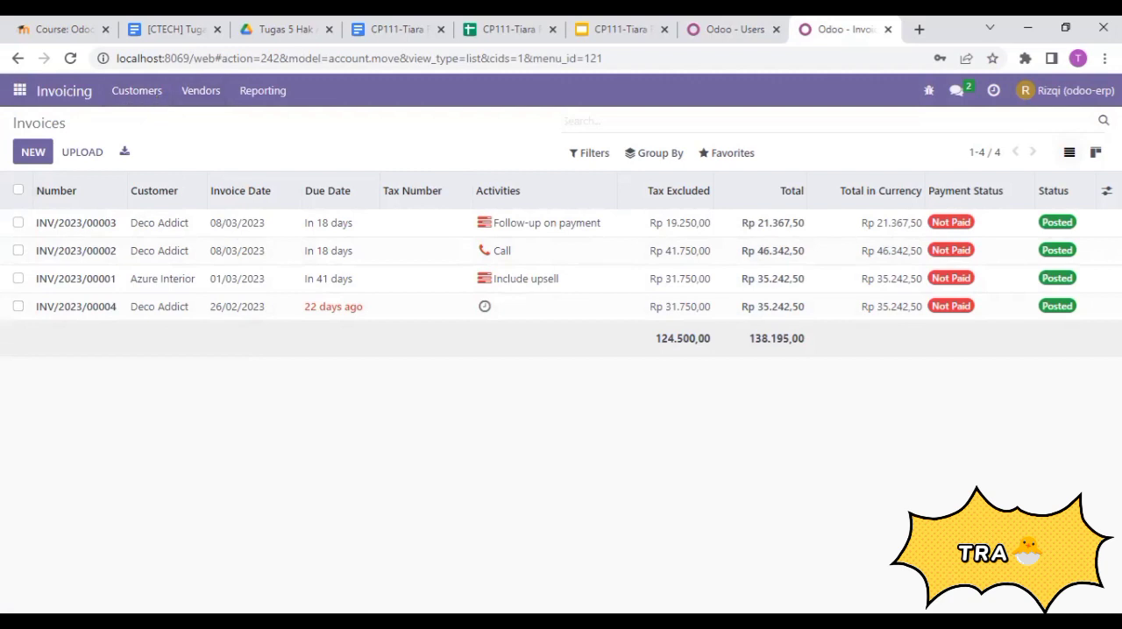
- Log out of the accounting user's account and copy the login e-mail in cell B7 of the user data spreadsheet
{"action": "left_click", "coordinate": [1064, 93]}
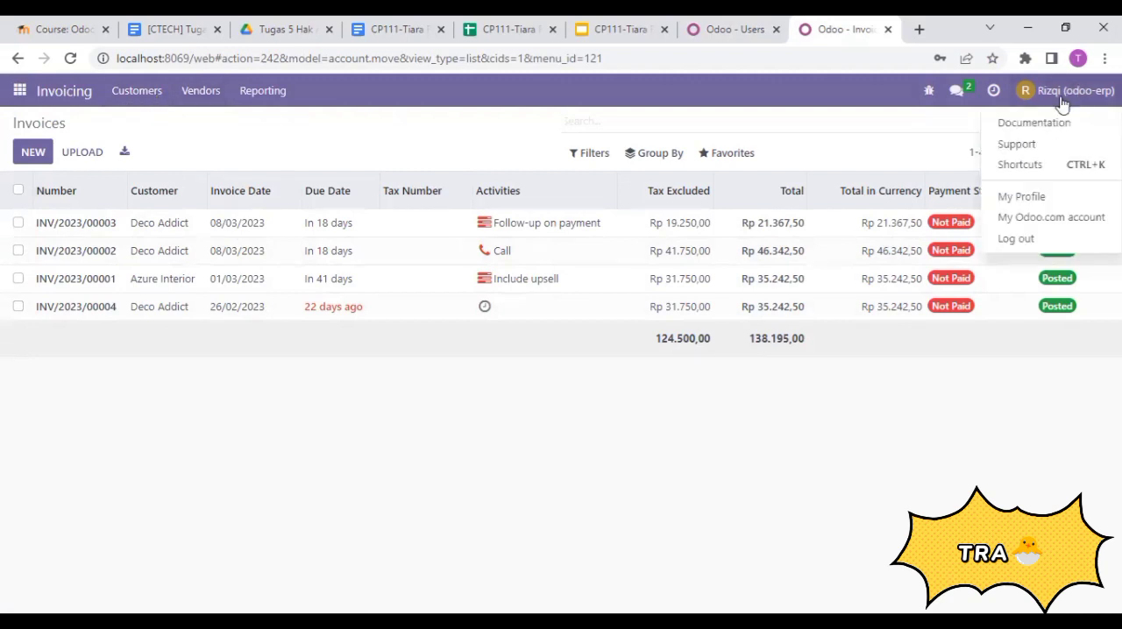
{"action": "left_click", "coordinate": [1016, 239]}
{"action": "left_click", "coordinate": [531, 22]}
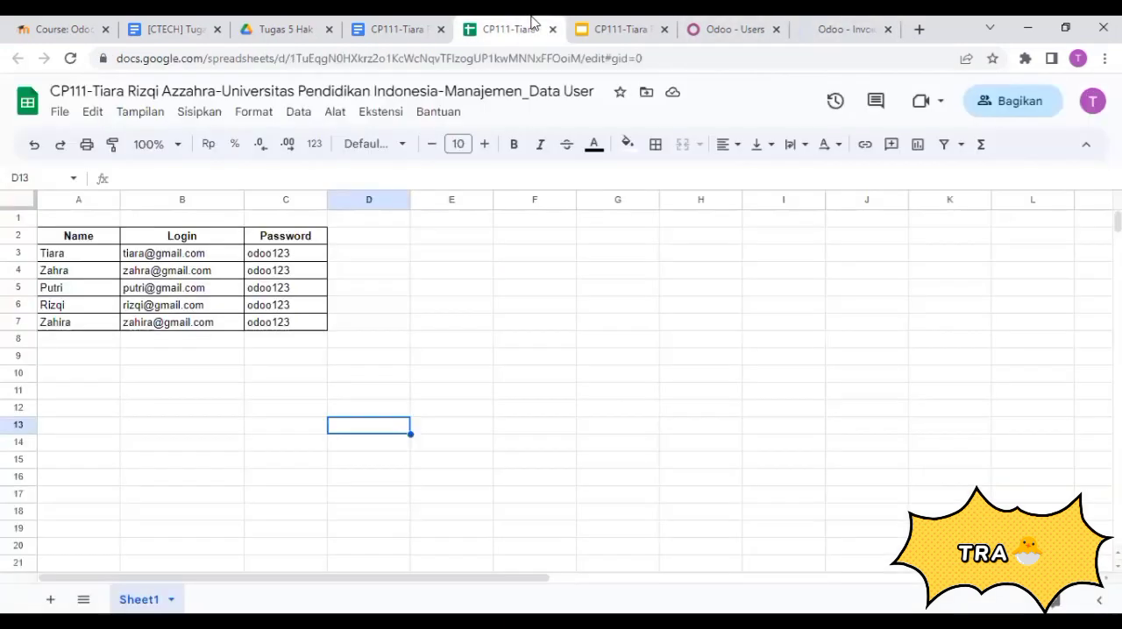
{"action": "left_click", "coordinate": [195, 323]}
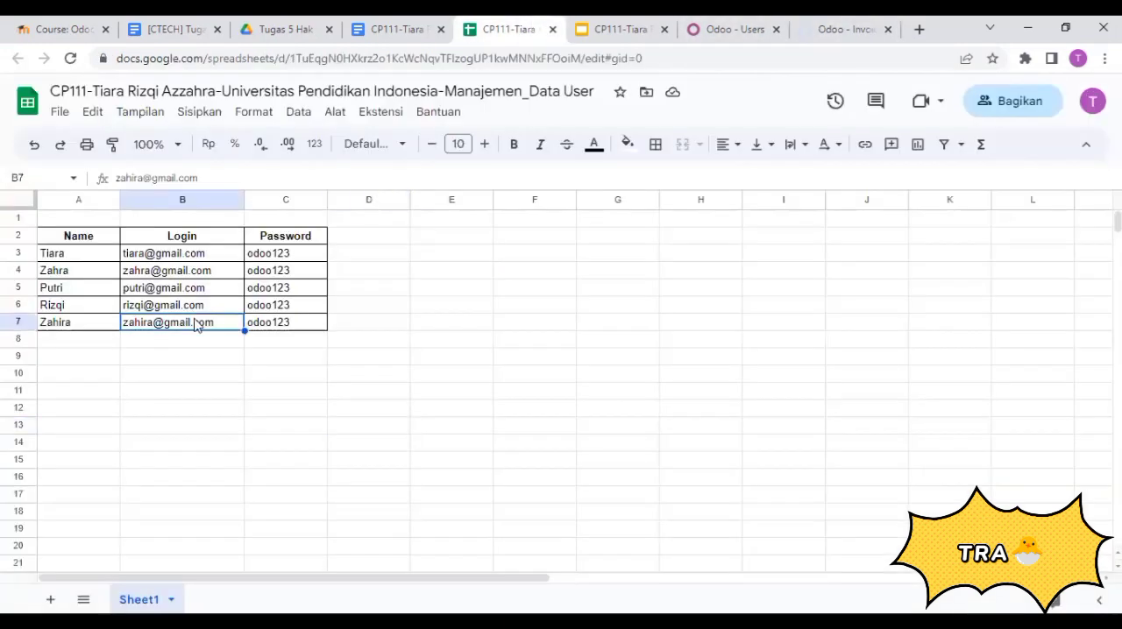
{"action": "left_click", "coordinate": [213, 177]}
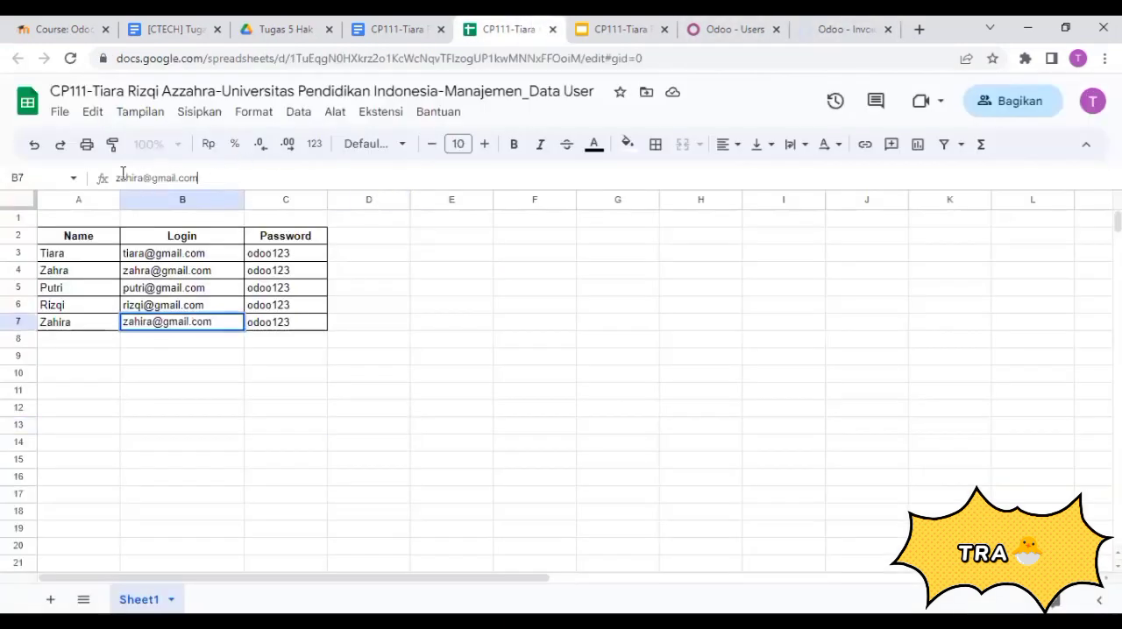
{"action": "left_click_drag", "start_coordinate": [213, 177], "coordinate": [115, 178]}
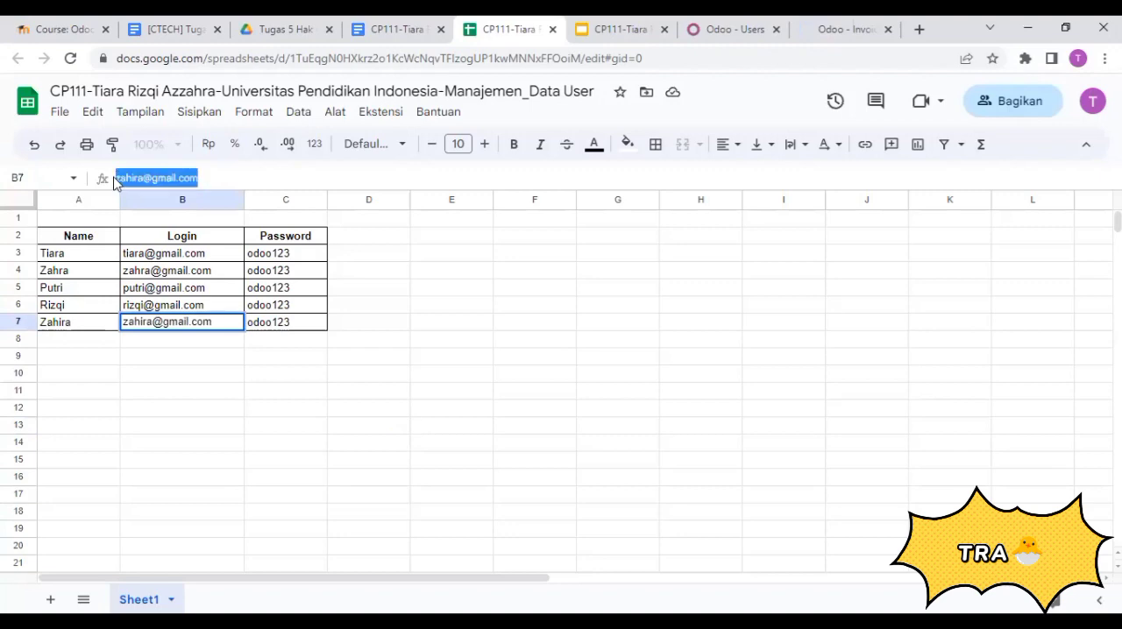
{"action": "left_click", "coordinate": [717, 26]}
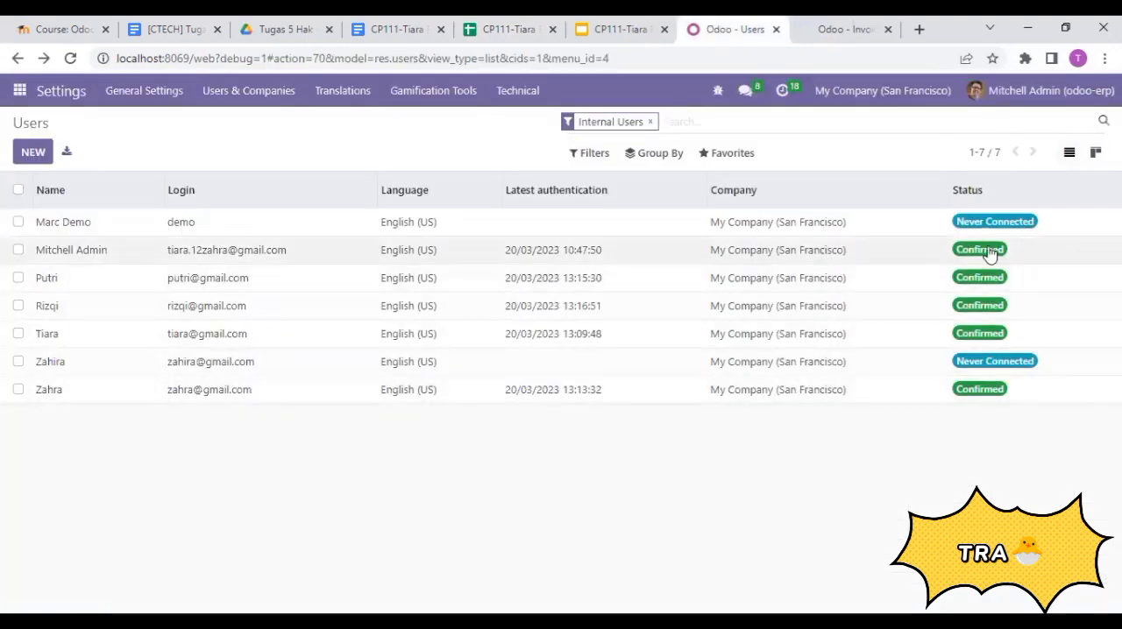
{"action": "left_click", "coordinate": [850, 28]}
{"action": "left_click", "coordinate": [504, 29]}
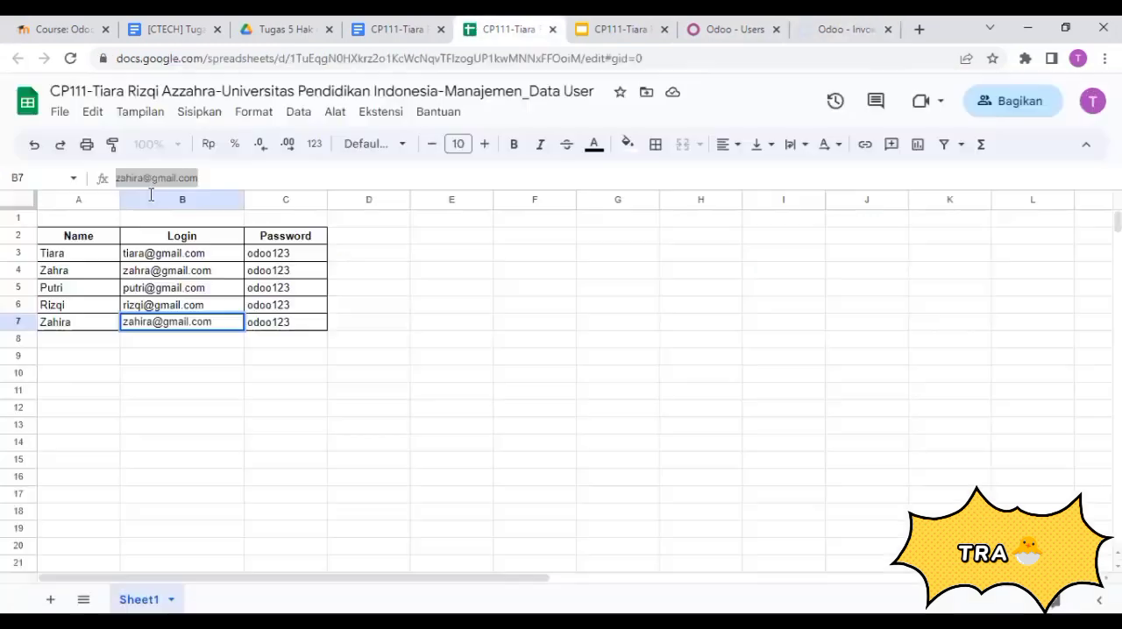
{"action": "right_click", "coordinate": [171, 177]}
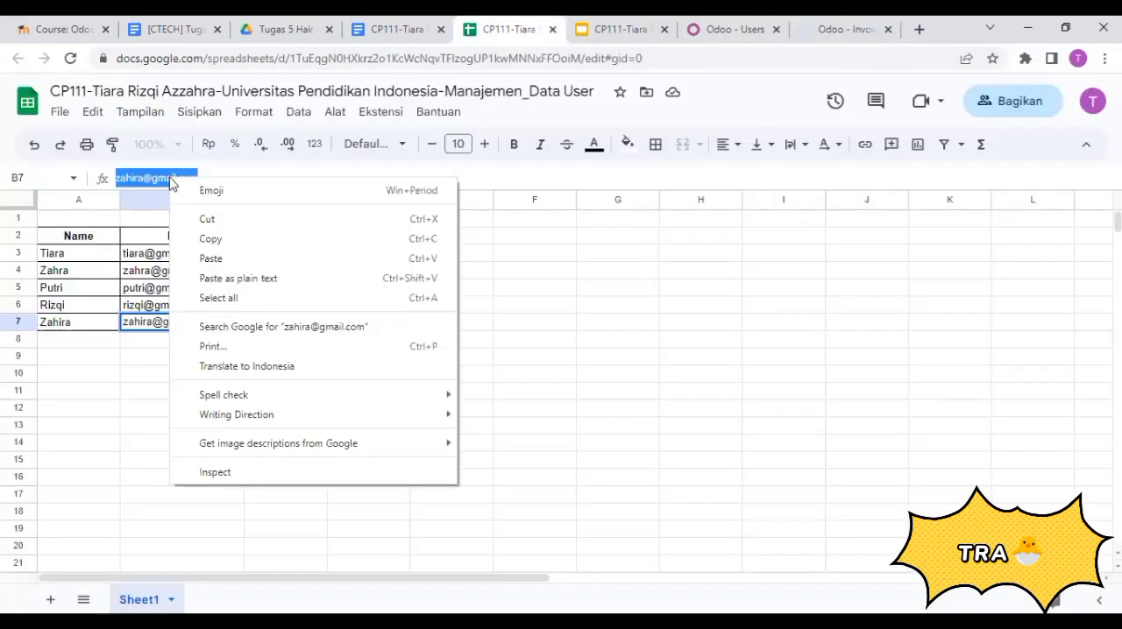
{"action": "left_click", "coordinate": [224, 240]}
- Log in to Odoo with the copied e-mail and the account password of the second accounting user
{"action": "left_click", "coordinate": [830, 25]}
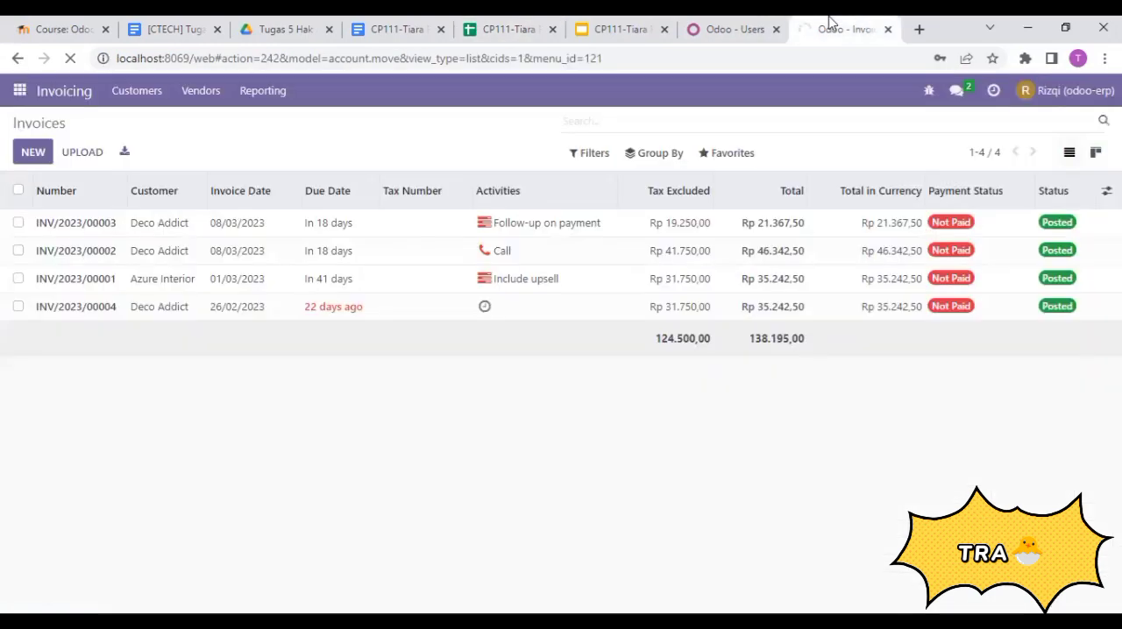
{"action": "key", "text": "ctrl+v"}
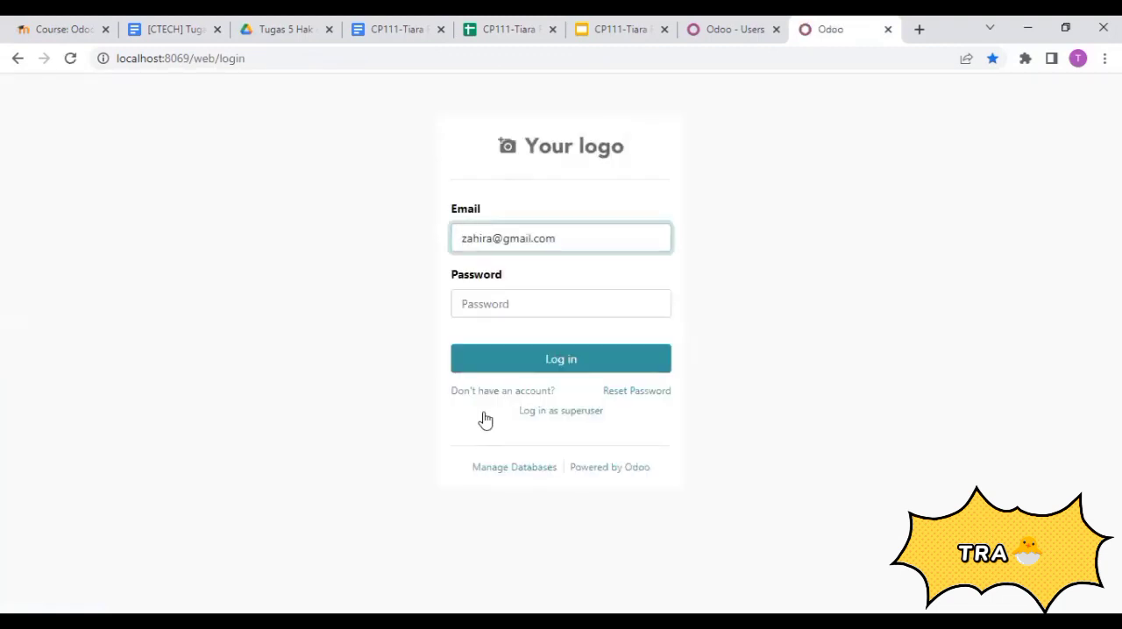
{"action": "left_click", "coordinate": [557, 304]}
{"action": "type", "text": "••"}
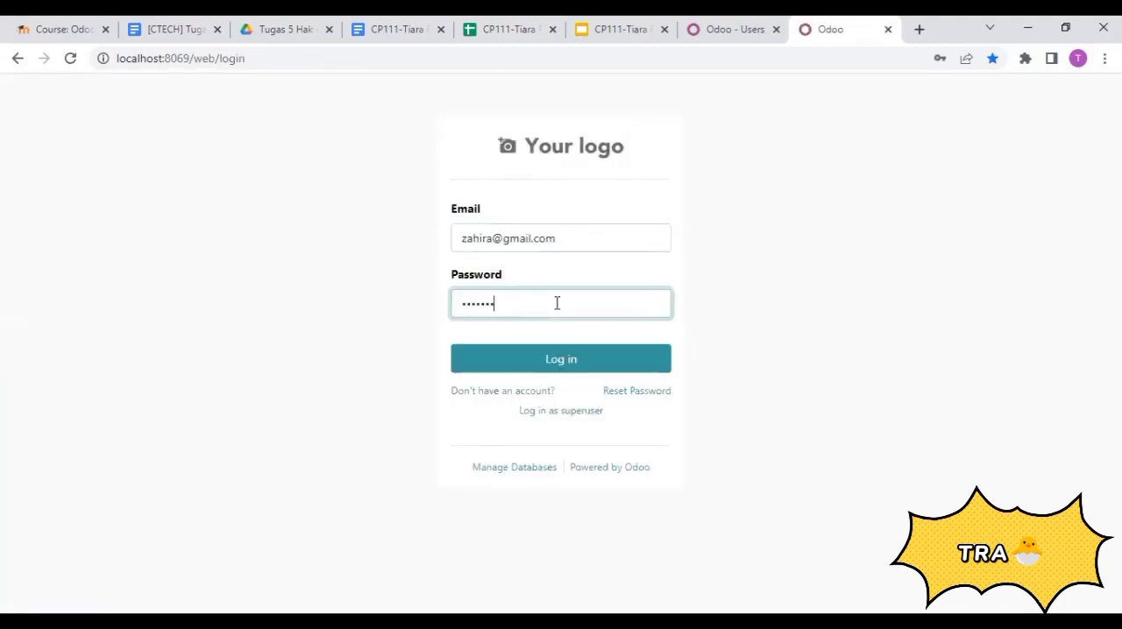
{"action": "left_click", "coordinate": [566, 348]}
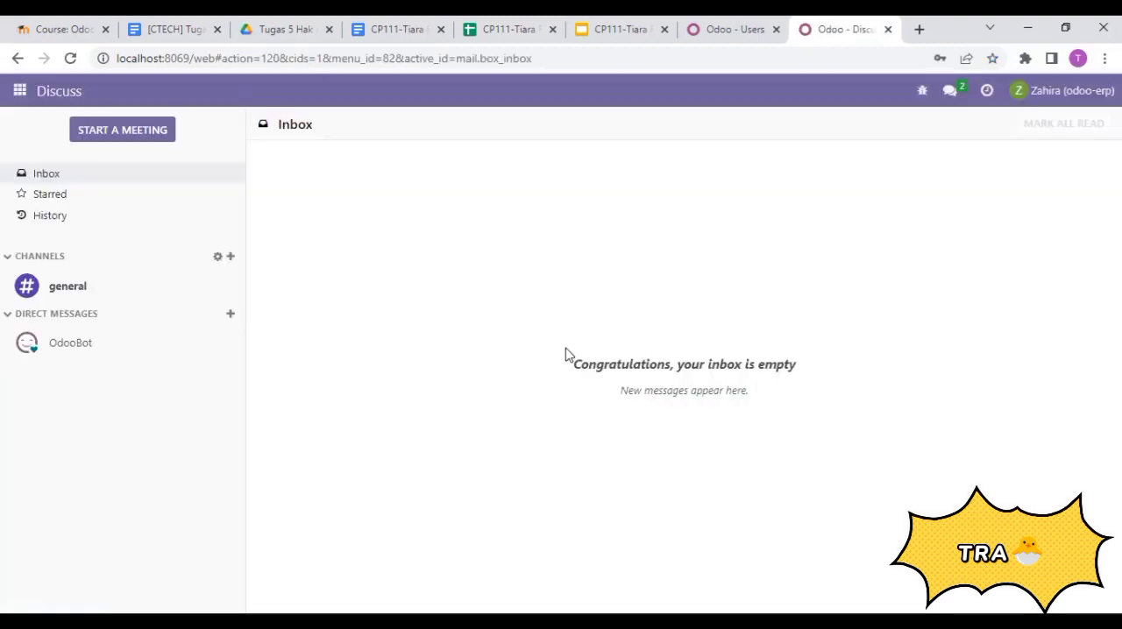
- Open the Invoicing app as the second accounting user and examine its invoices list and the Customers, Vendors and Reporting options
{"action": "left_click", "coordinate": [18, 93]}
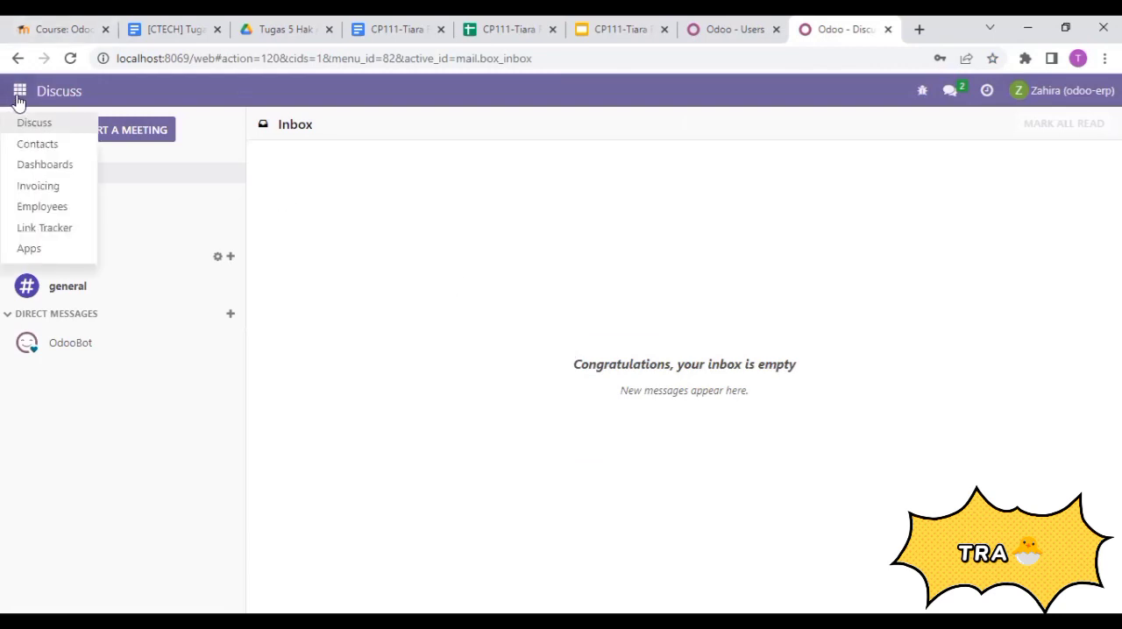
{"action": "left_click", "coordinate": [58, 190]}
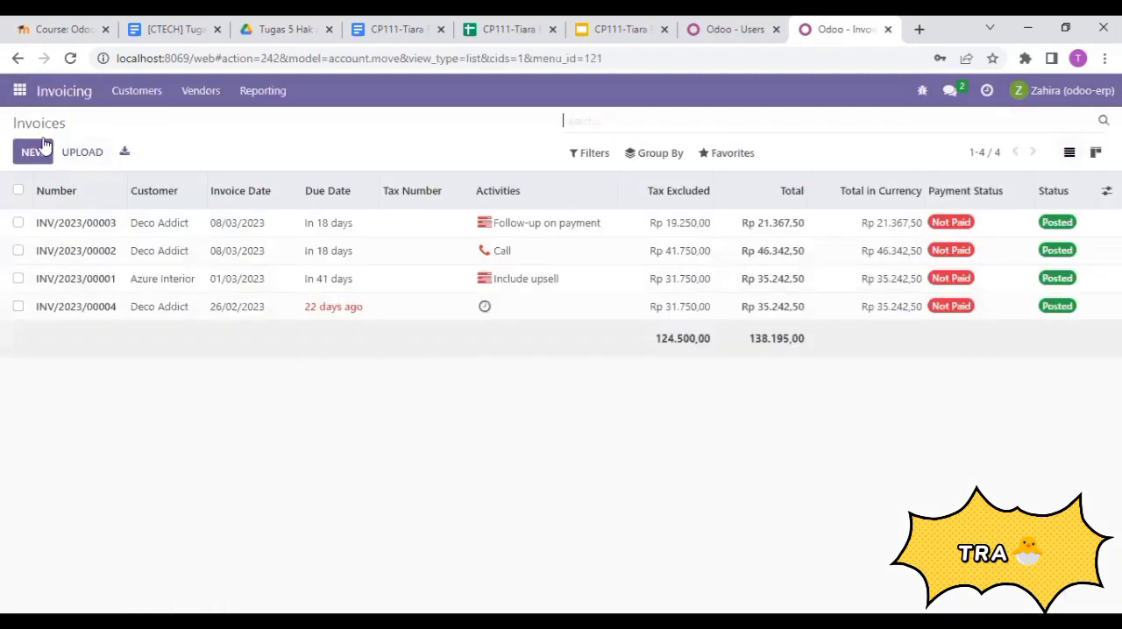
{"action": "left_click", "coordinate": [131, 102]}
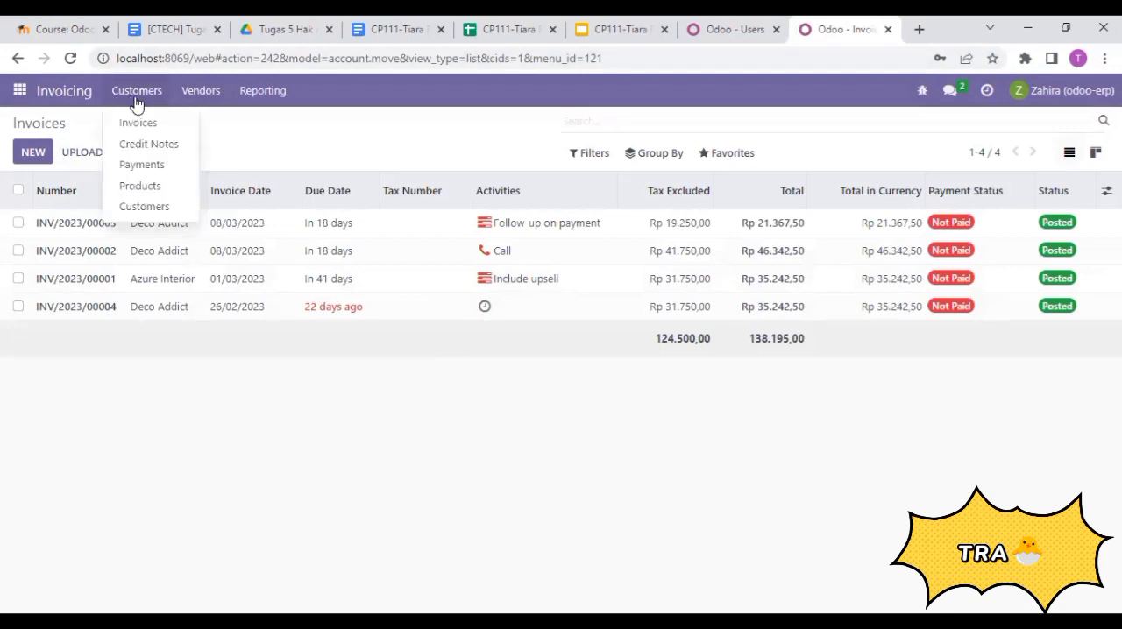
{"action": "left_click", "coordinate": [186, 103]}
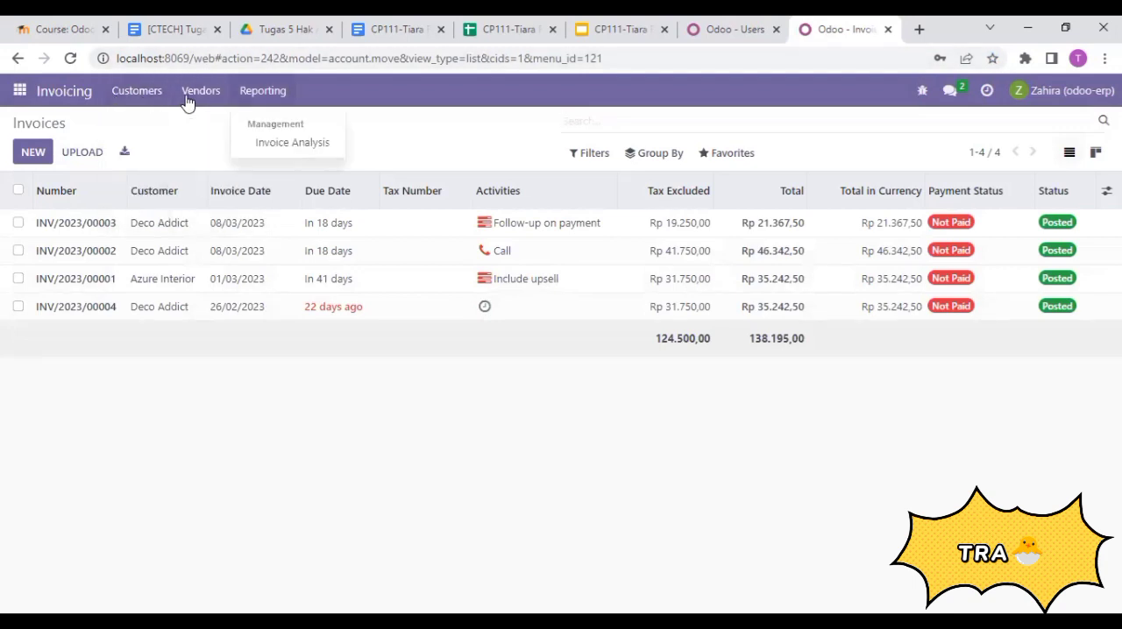
{"action": "left_click", "coordinate": [146, 136]}
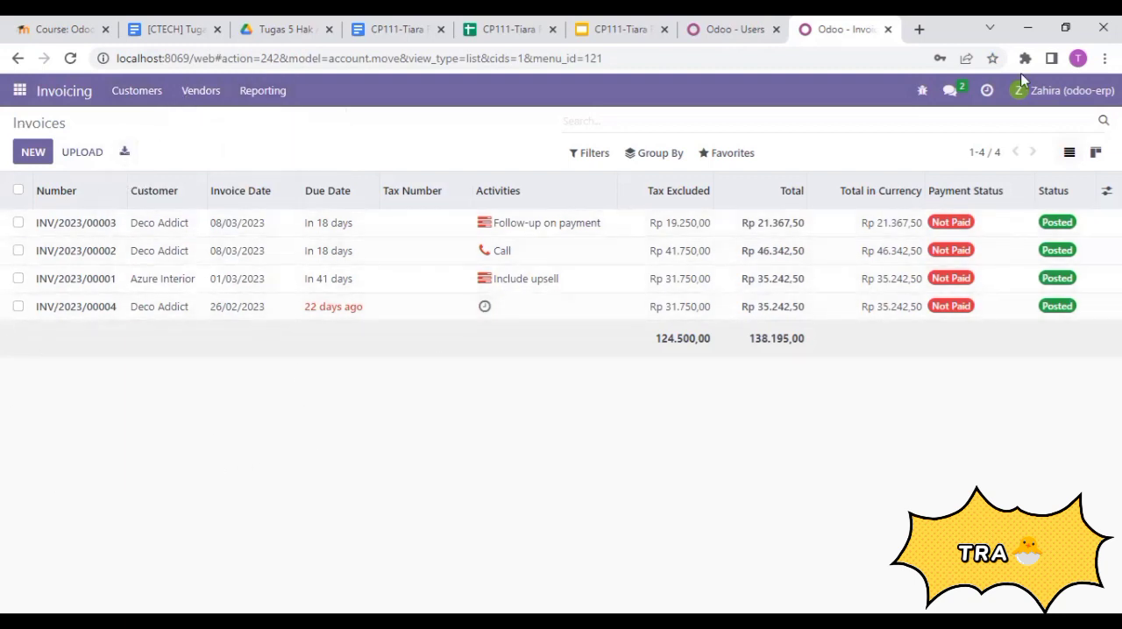
- Log out of the second accounting user's account and of the administrator's session in the other Odoo tab
{"action": "left_click", "coordinate": [751, 24]}
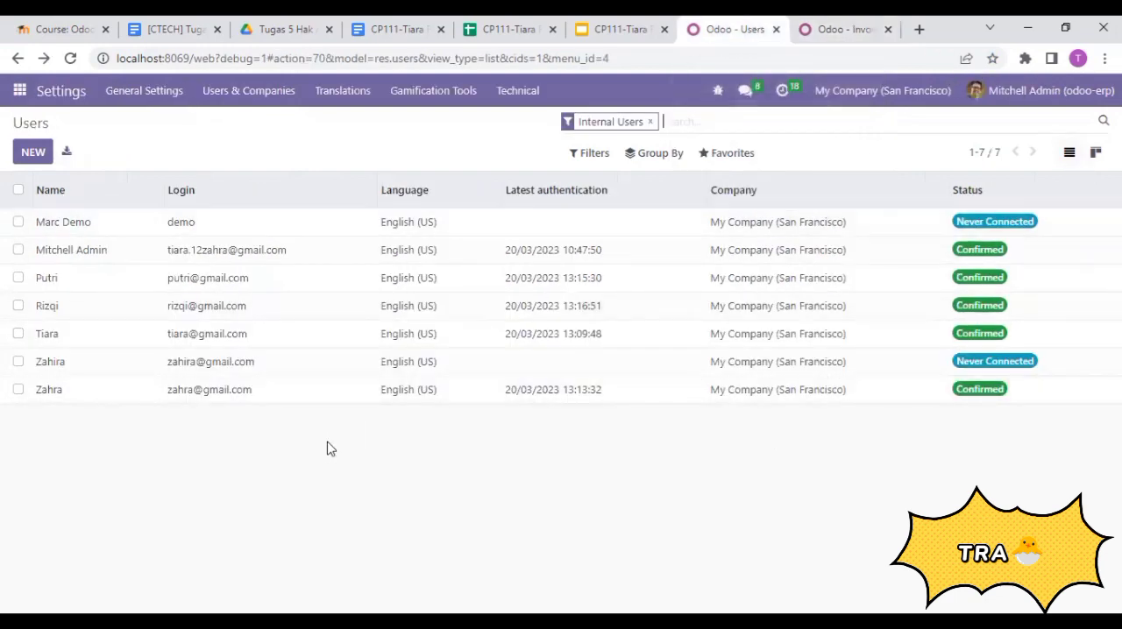
{"action": "key", "text": "ctrl+Tab"}
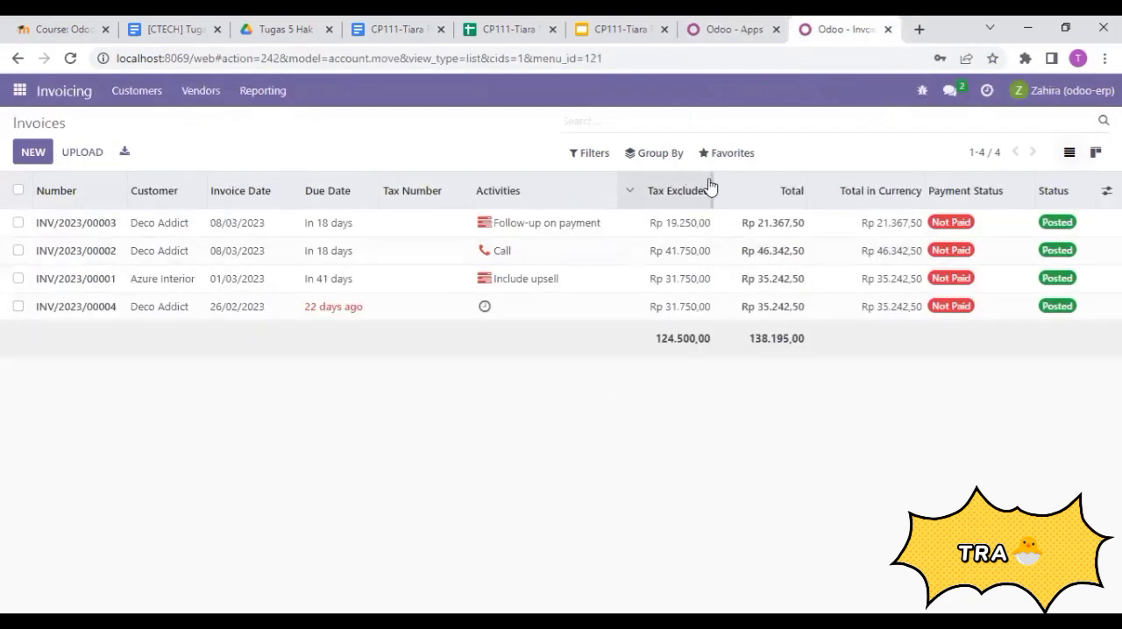
{"action": "left_click", "coordinate": [1065, 91]}
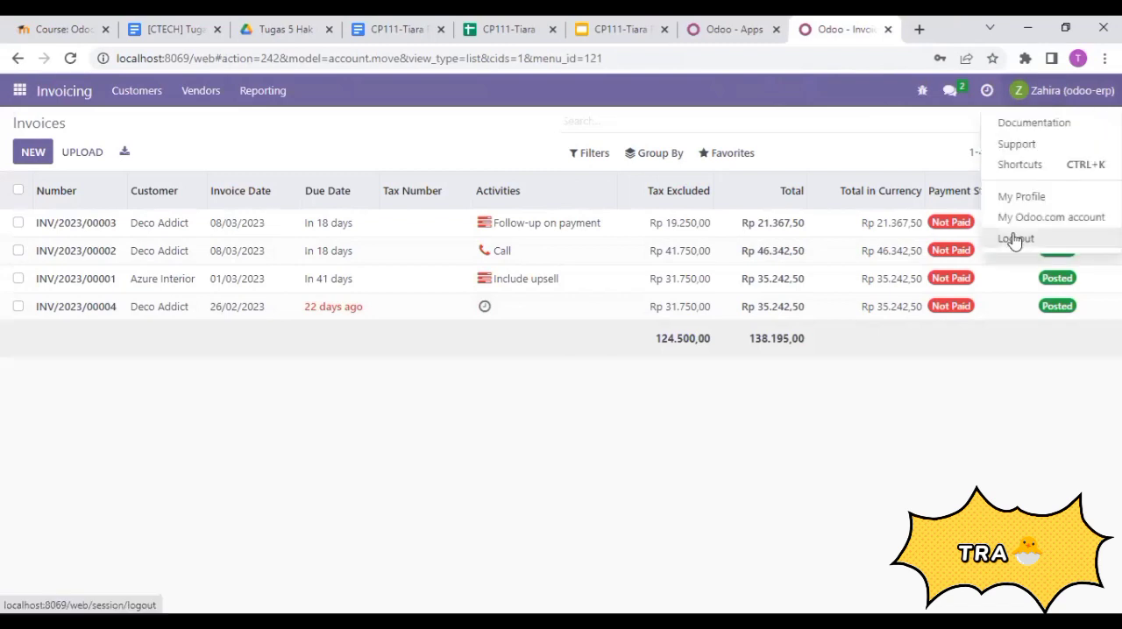
{"action": "left_click", "coordinate": [1014, 237]}
{"action": "left_click", "coordinate": [734, 19]}
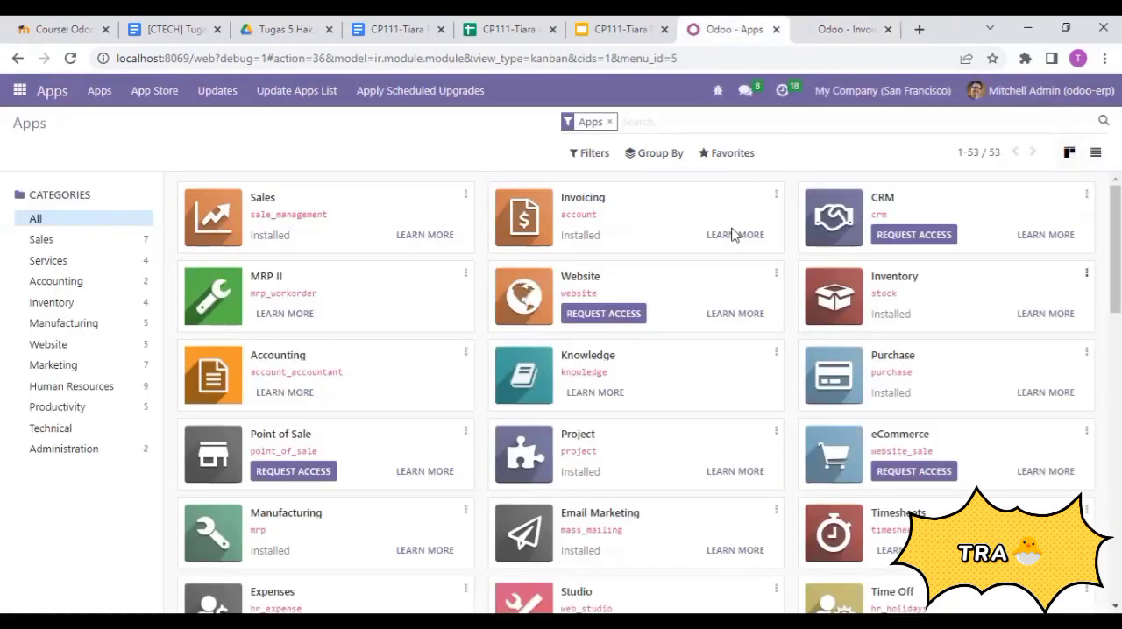
{"action": "left_click", "coordinate": [1030, 91]}
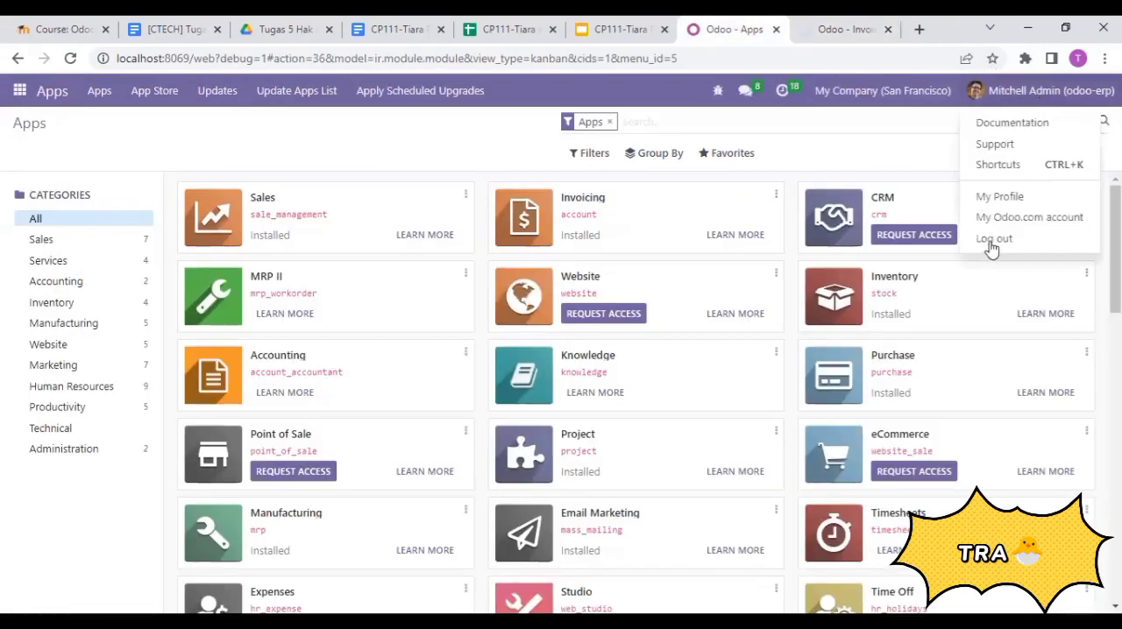
{"action": "left_click", "coordinate": [993, 241]}
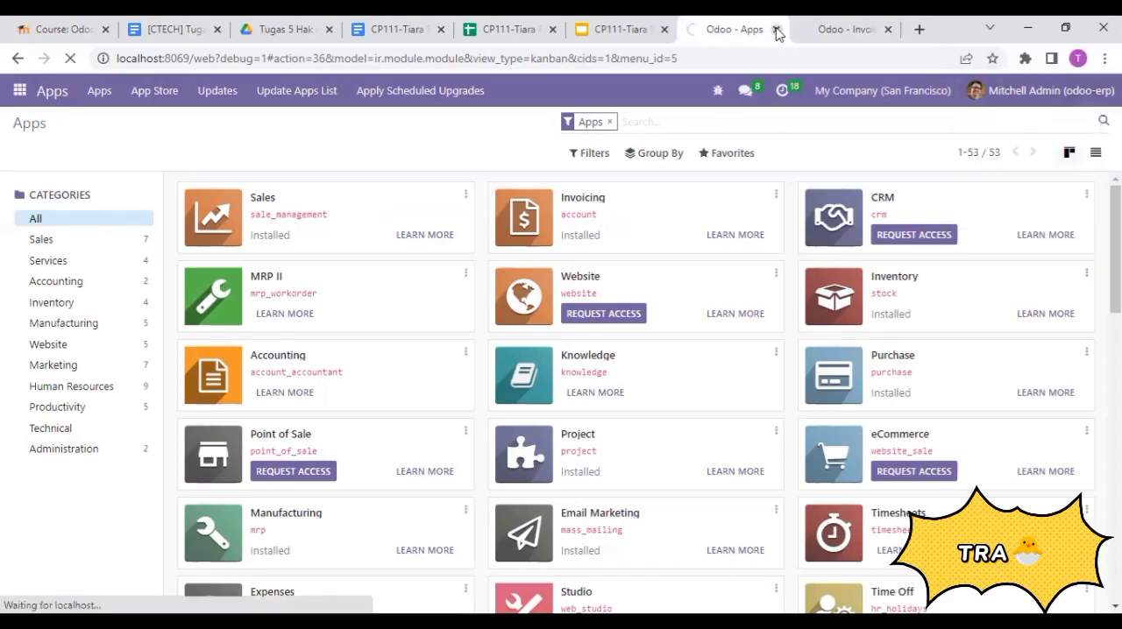
- Open the Odoo login page in a new tab and log in with the administrator's e-mail and account password
{"action": "left_click", "coordinate": [846, 29]}
{"action": "key", "text": "ctrl+t"}
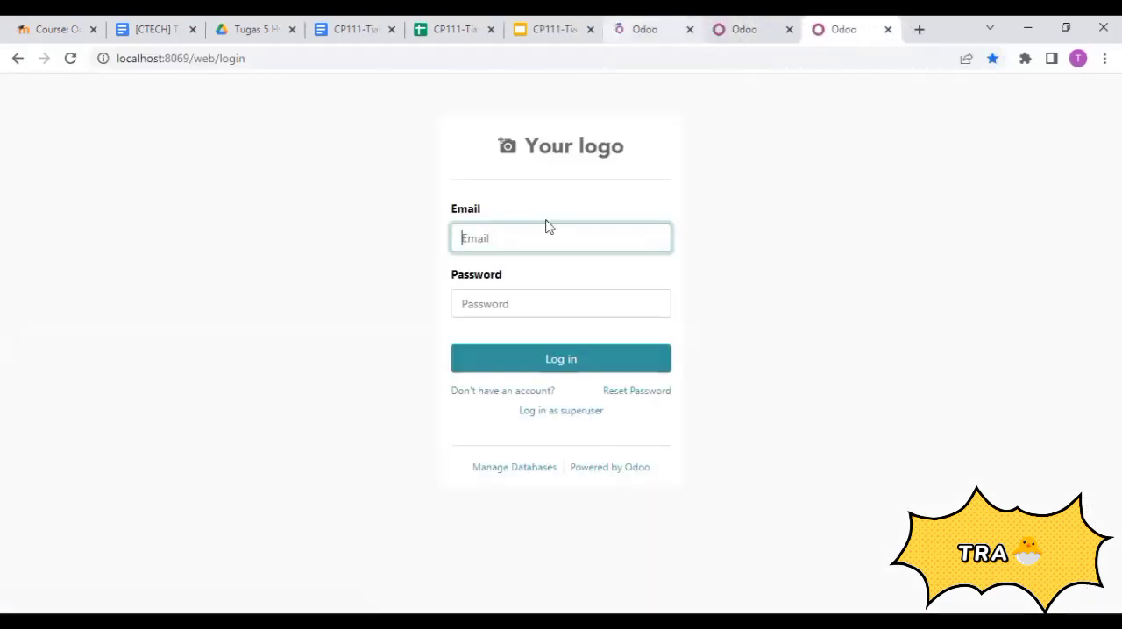
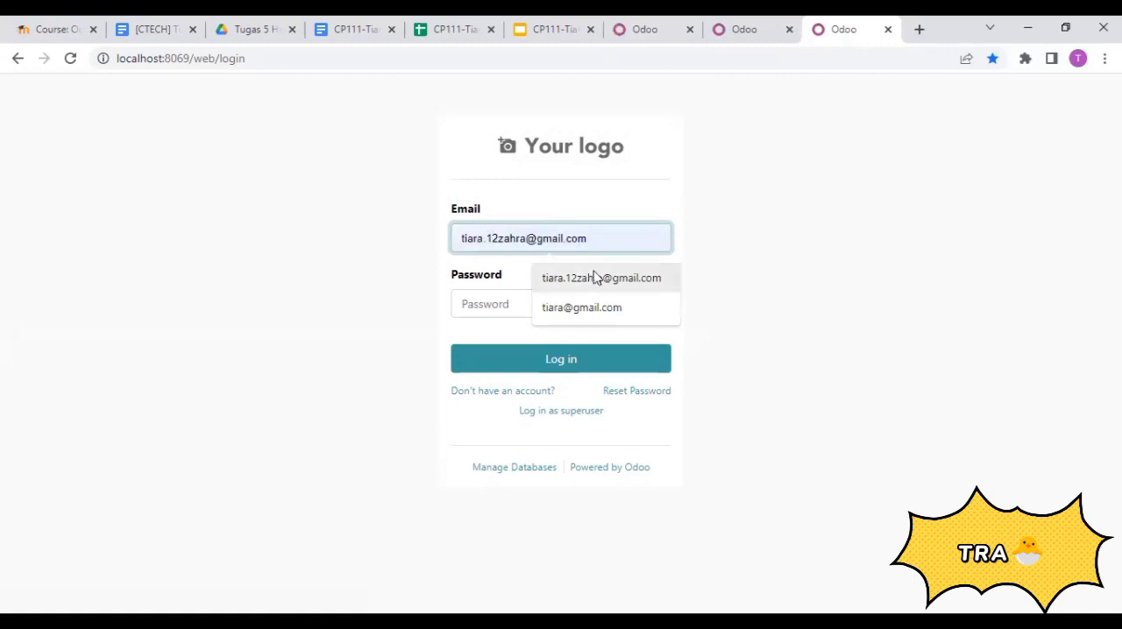
{"action": "left_click", "coordinate": [594, 277]}
{"action": "left_click", "coordinate": [516, 307]}
{"action": "type", "text": "1"}
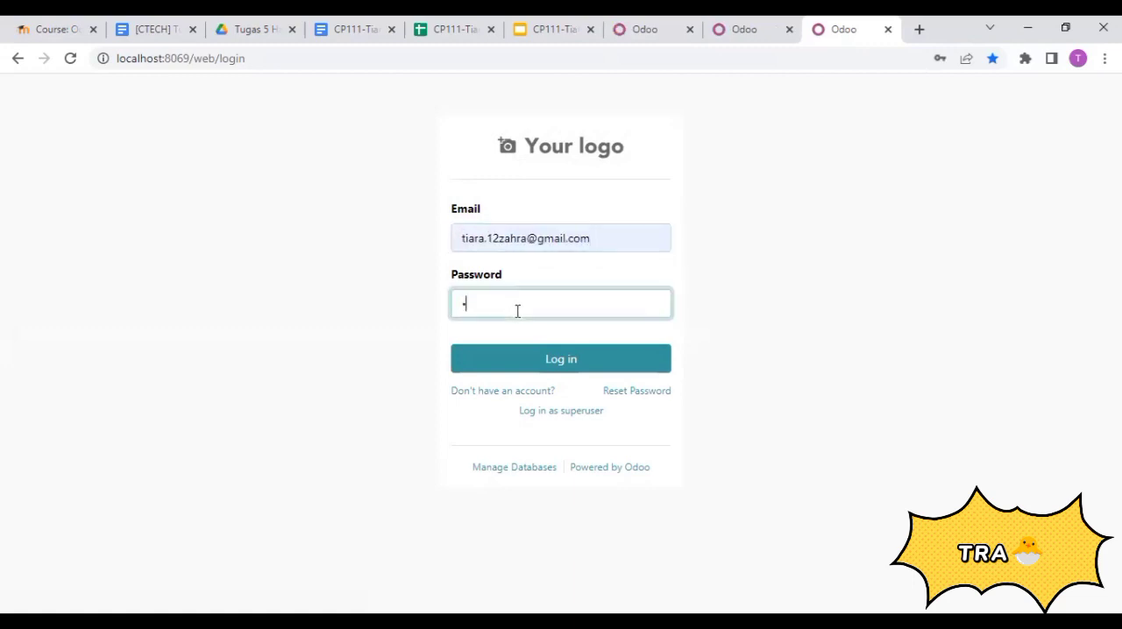
{"action": "left_click", "coordinate": [550, 361]}
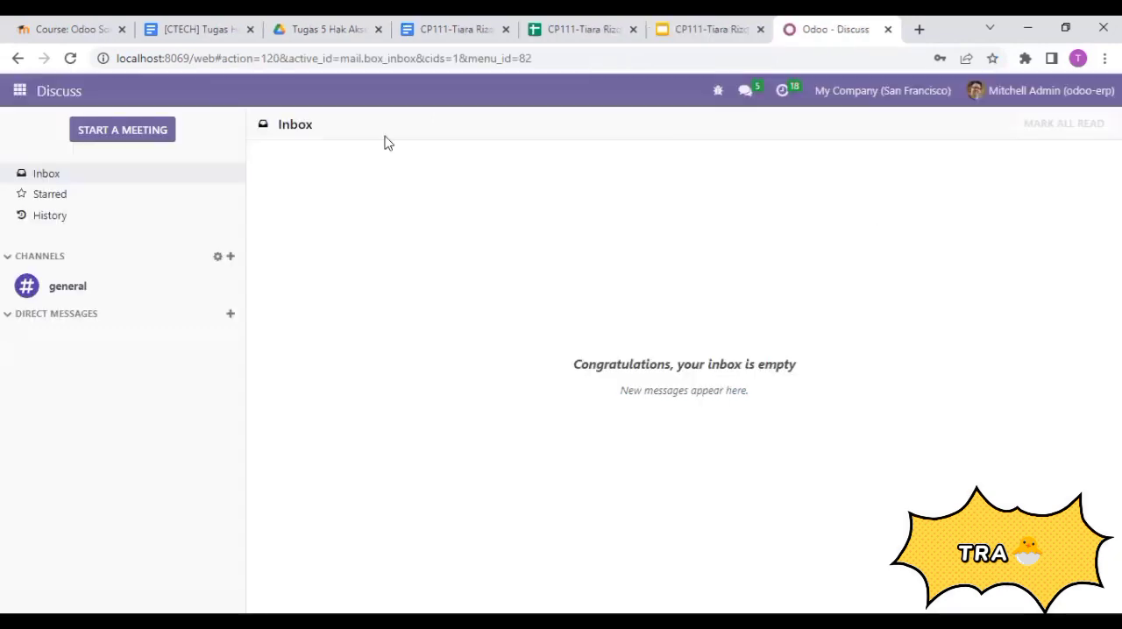
- As administrator, examine the Apps catalogue and each user's latest authentication and status in the Users list, finishing on the Apps catalogue
{"action": "left_click", "coordinate": [19, 90]}
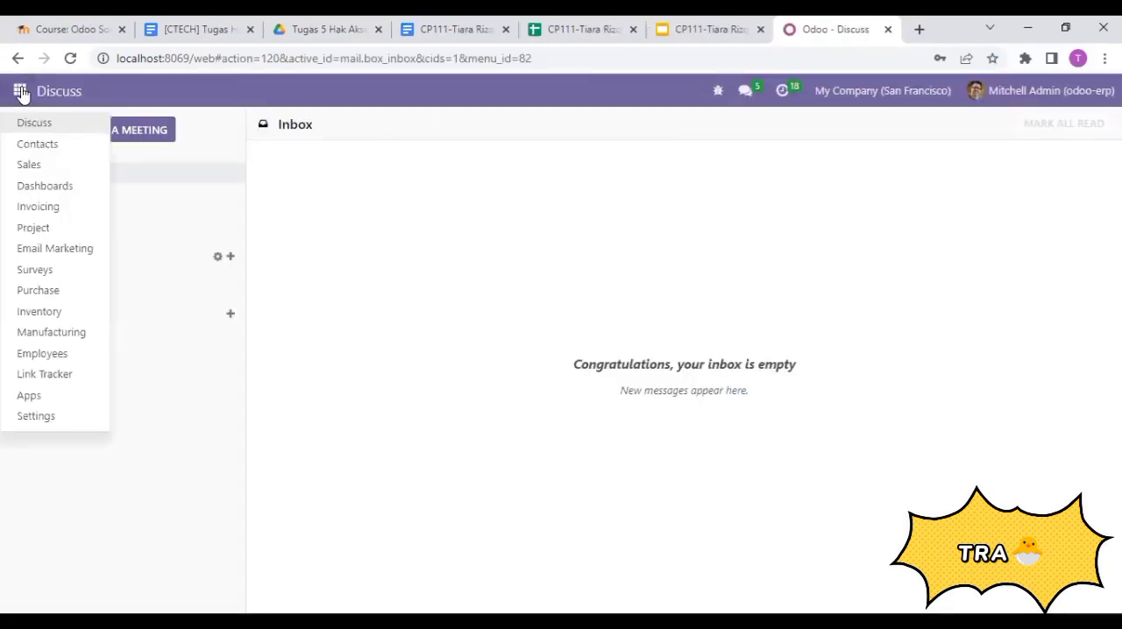
{"action": "left_click", "coordinate": [31, 396]}
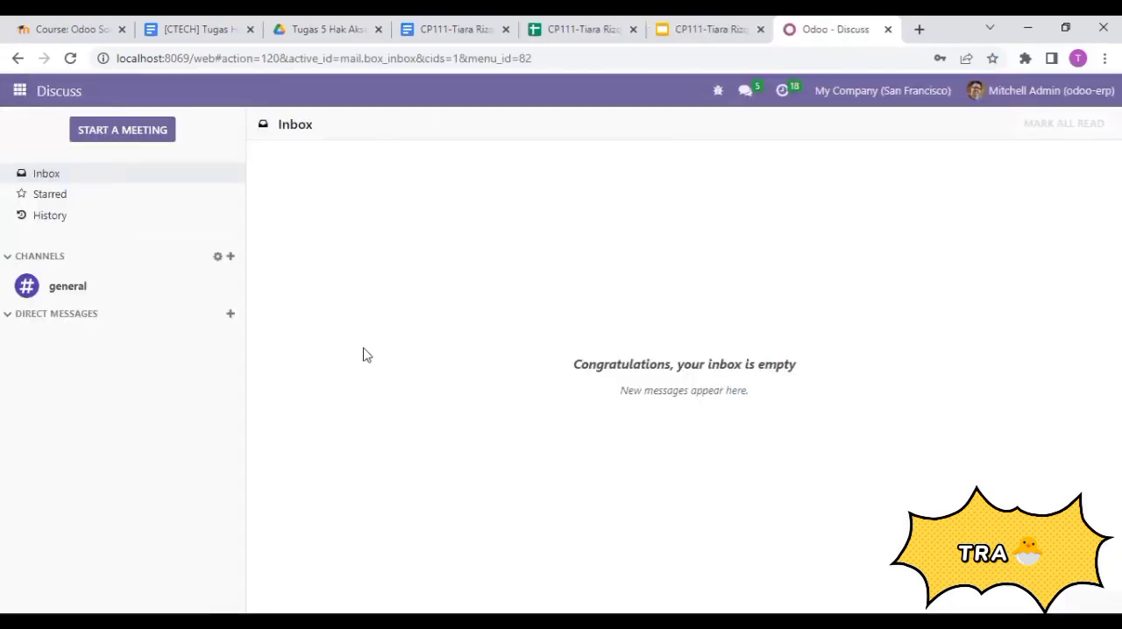
{"action": "left_click", "coordinate": [21, 92]}
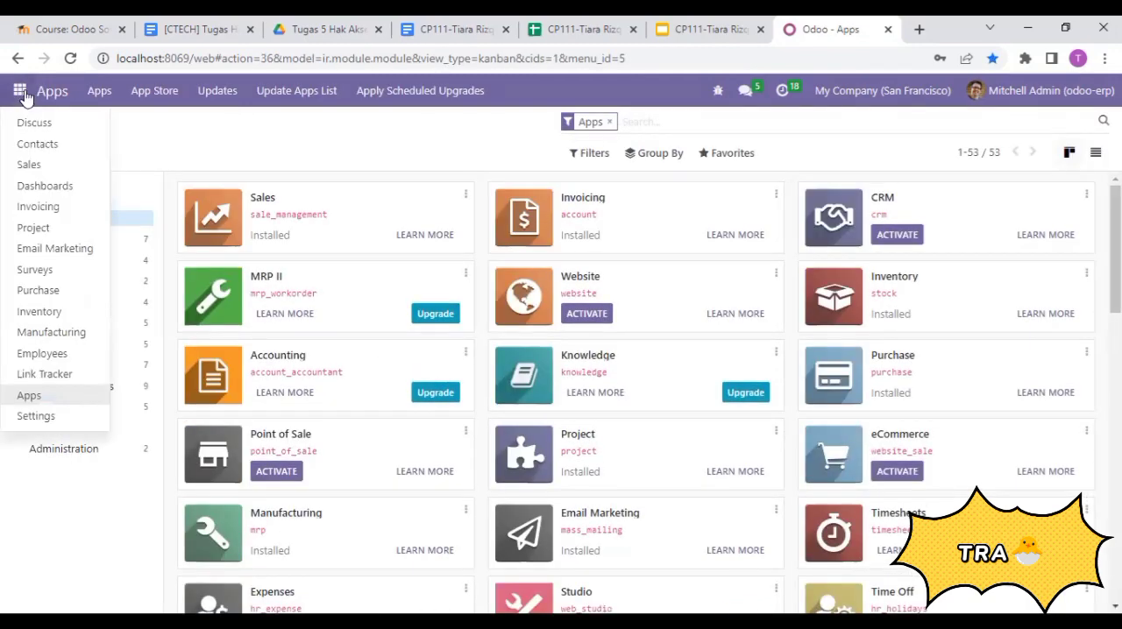
{"action": "left_click", "coordinate": [25, 418]}
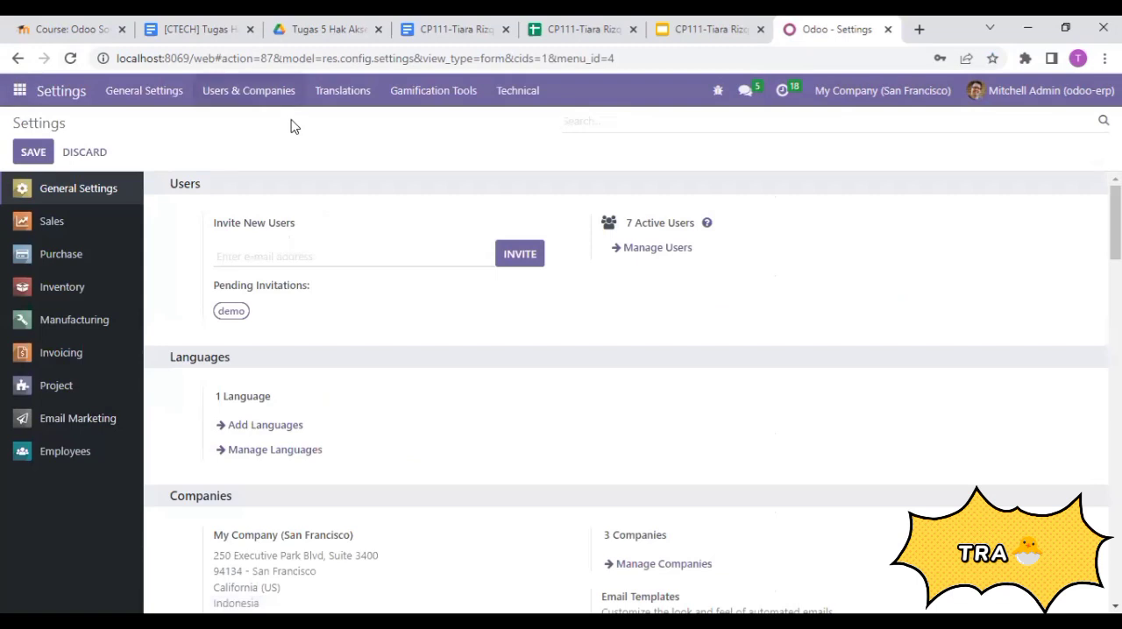
{"action": "left_click", "coordinate": [248, 91]}
{"action": "left_click", "coordinate": [223, 125]}
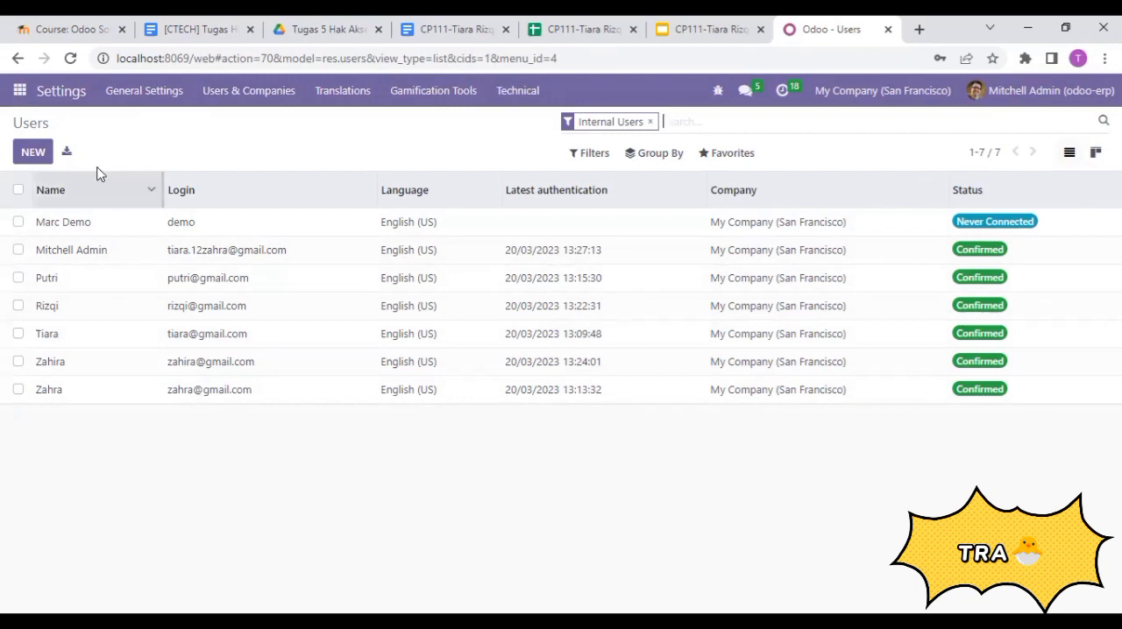
{"action": "left_click", "coordinate": [19, 90]}
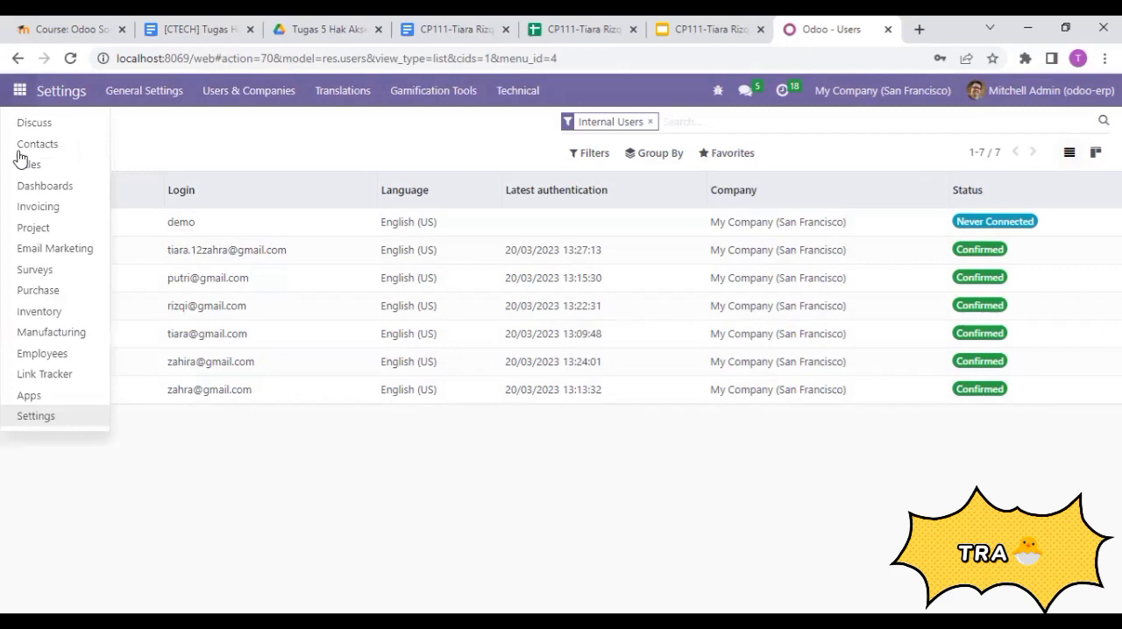
{"action": "left_click", "coordinate": [32, 395]}
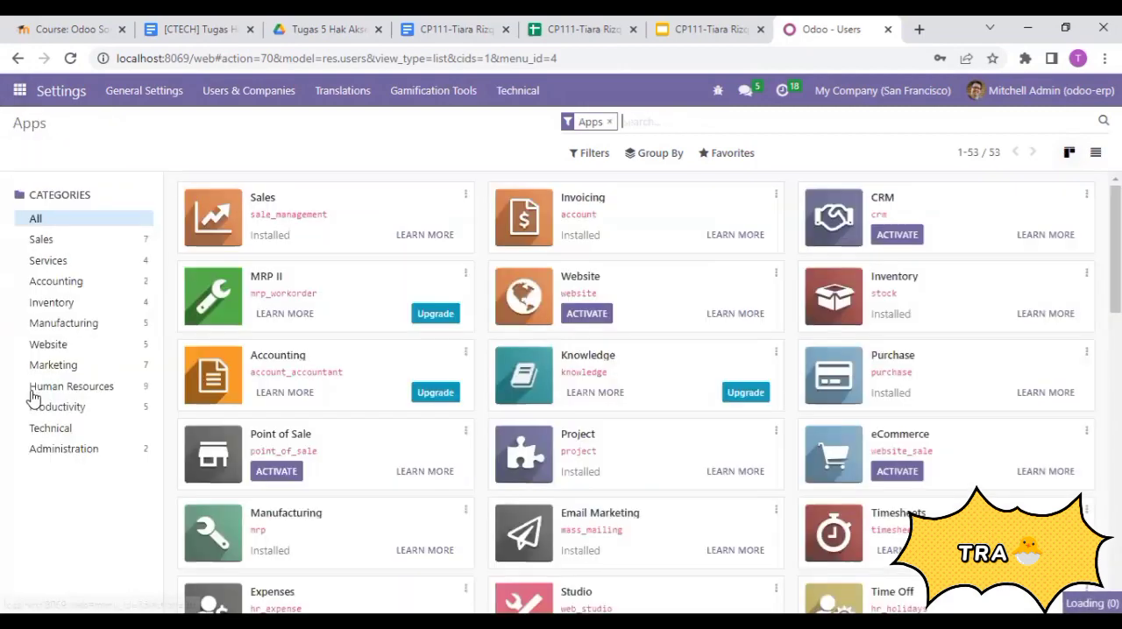